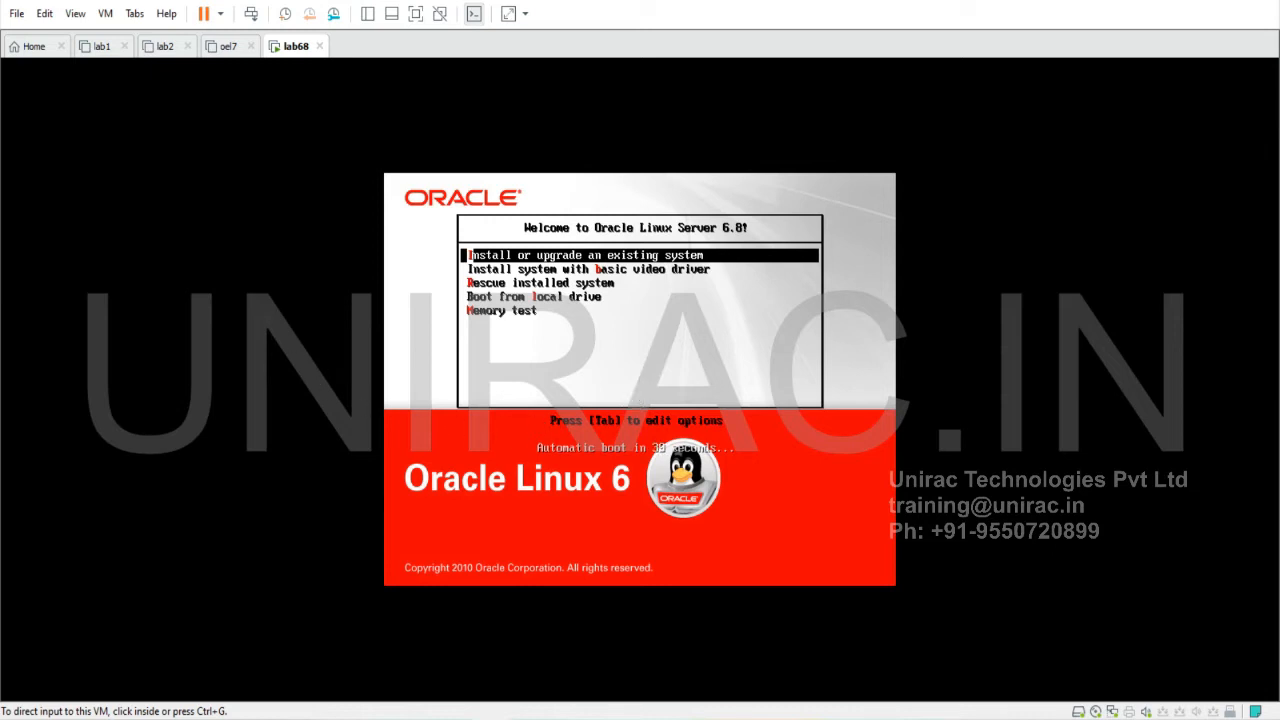
Boot the installer from the 'Install or upgrade an existing system' entry
{"action": "left_click", "coordinate": [640, 403]}
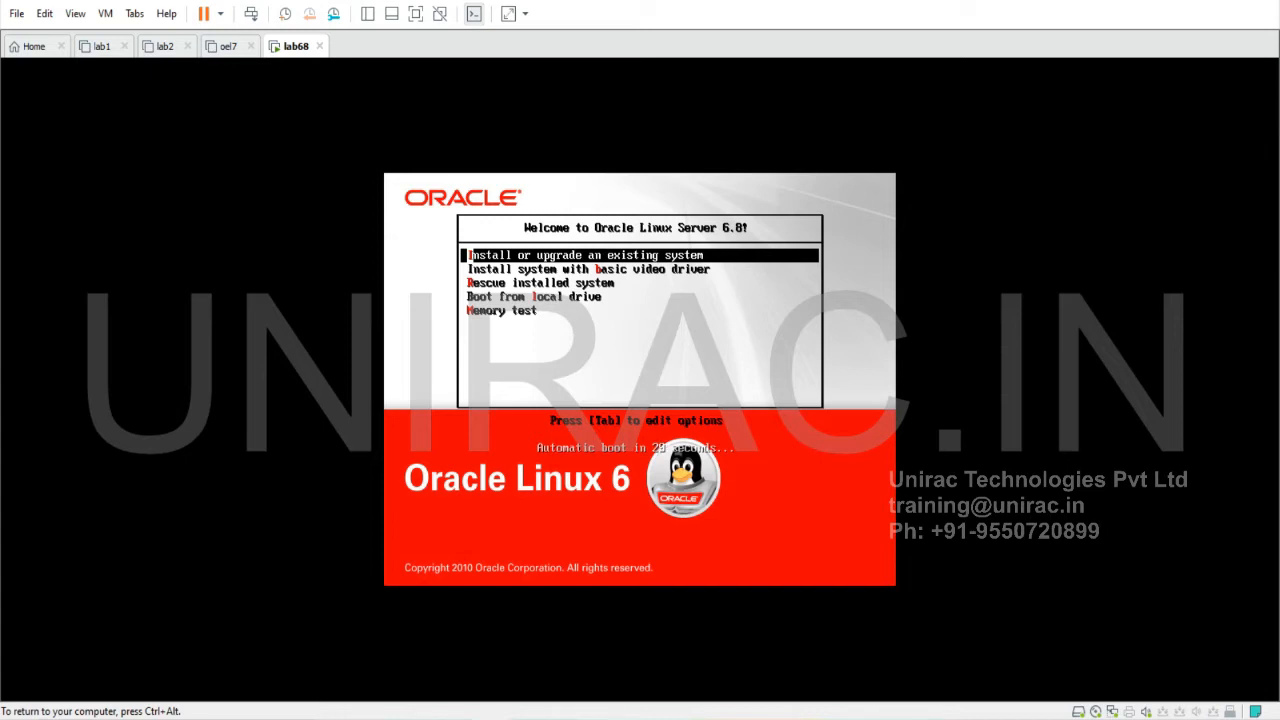
{"action": "key", "text": "Return"}
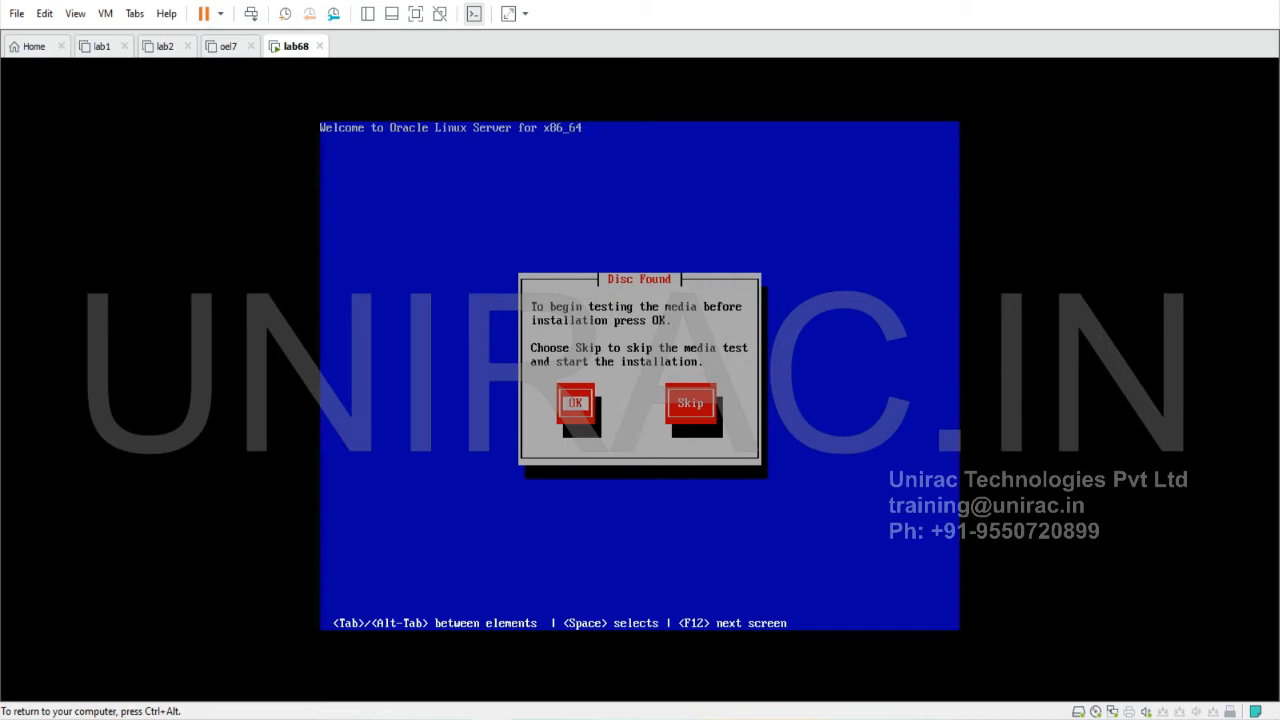
Skip testing the installation disc media
{"action": "key", "text": "Tab"}
{"action": "key", "text": "Return"}
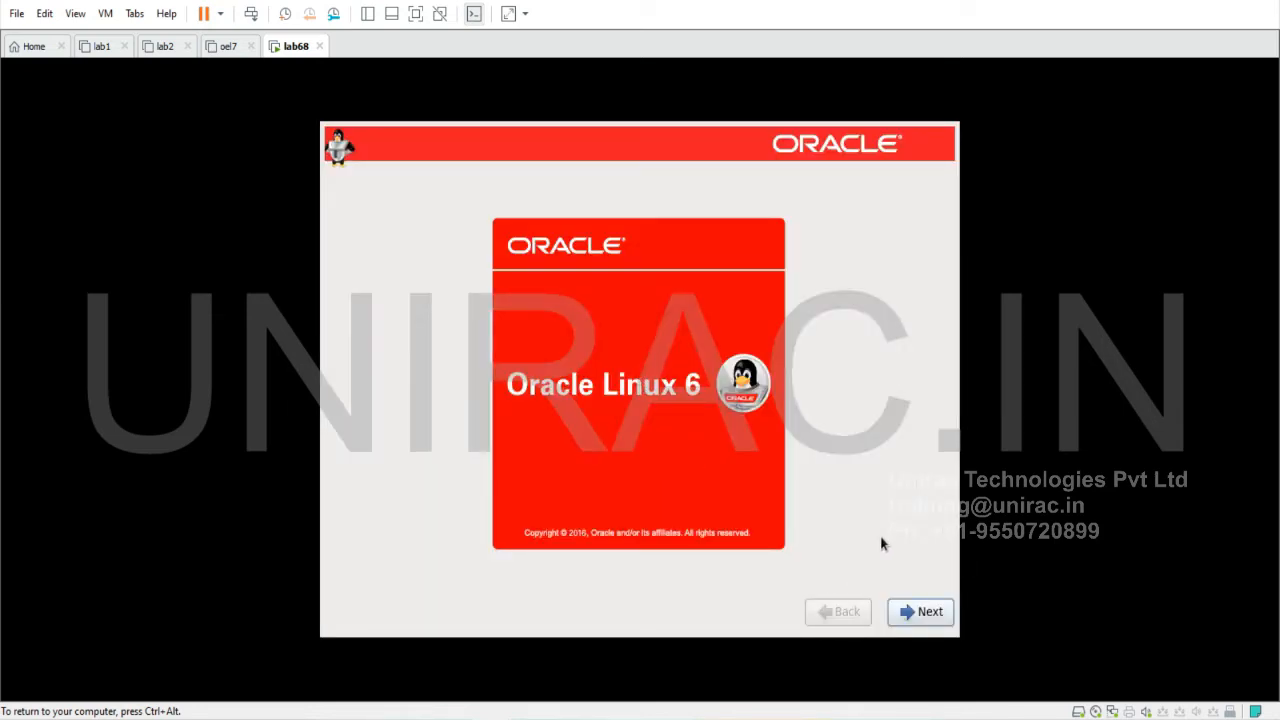
Accept English language, U.S. English keyboard and Basic Storage Devices
{"action": "left_click", "coordinate": [907, 609]}
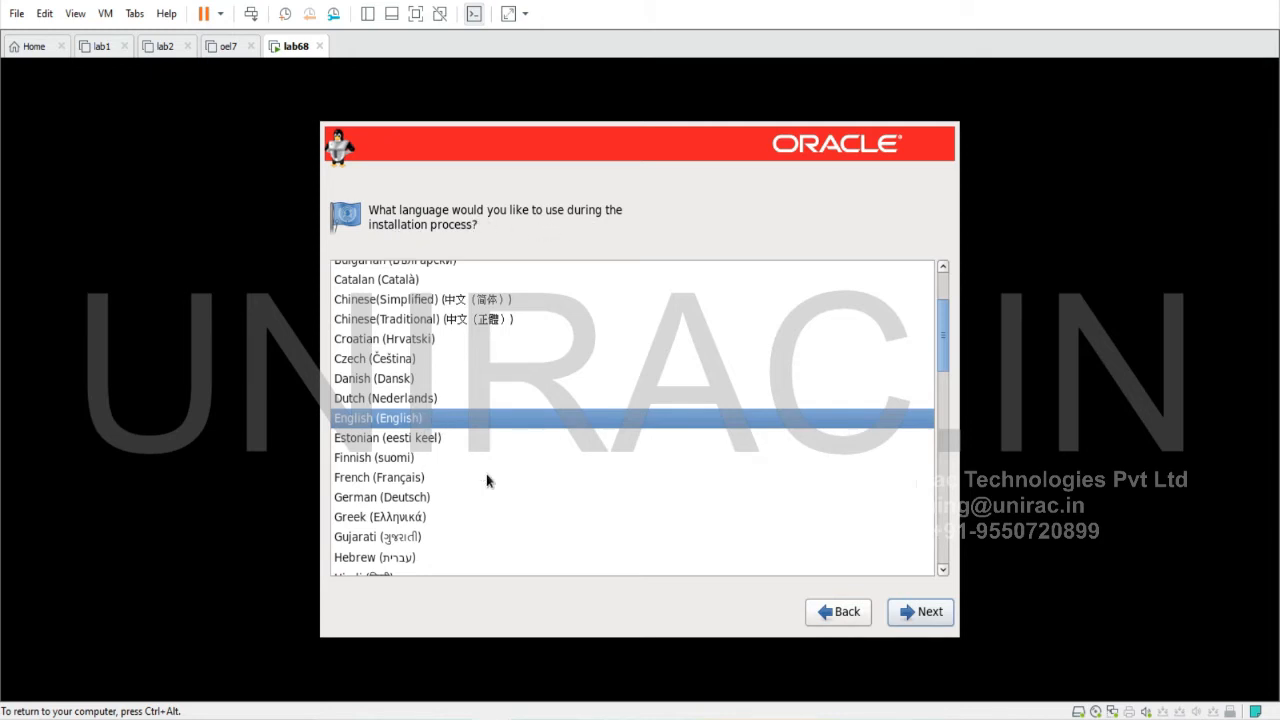
{"action": "left_click", "coordinate": [929, 624]}
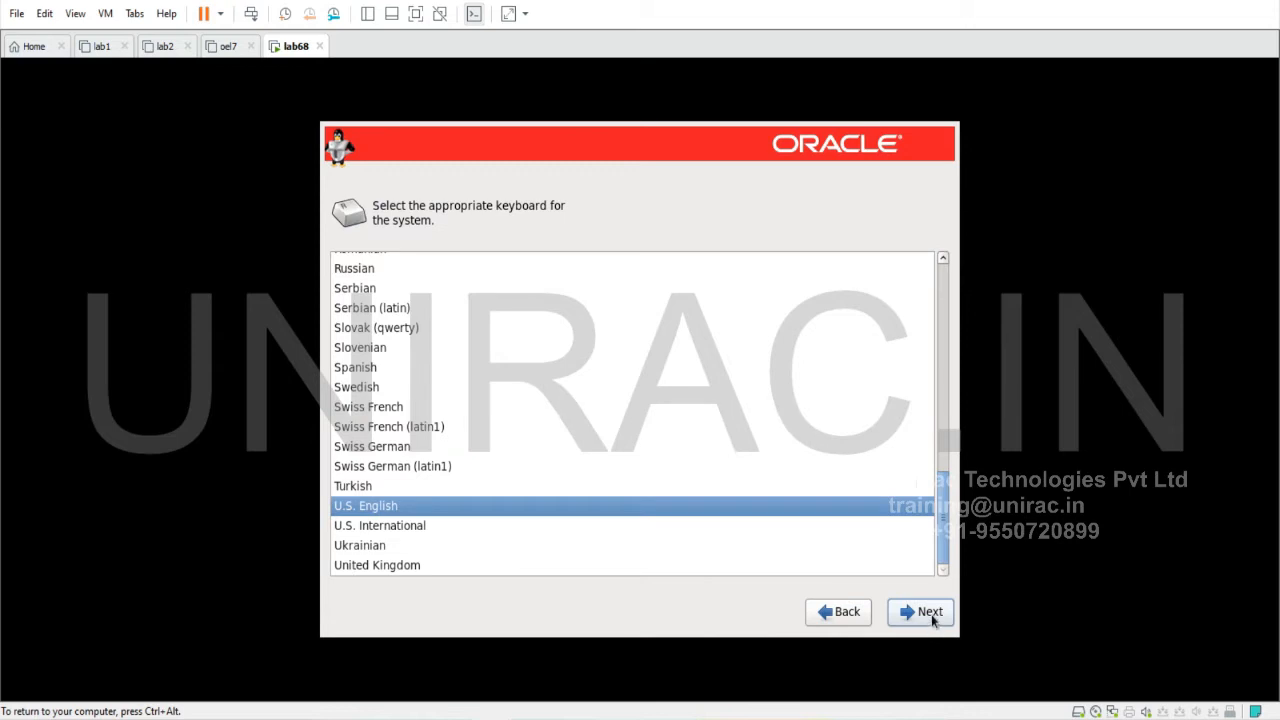
{"action": "left_click", "coordinate": [931, 616]}
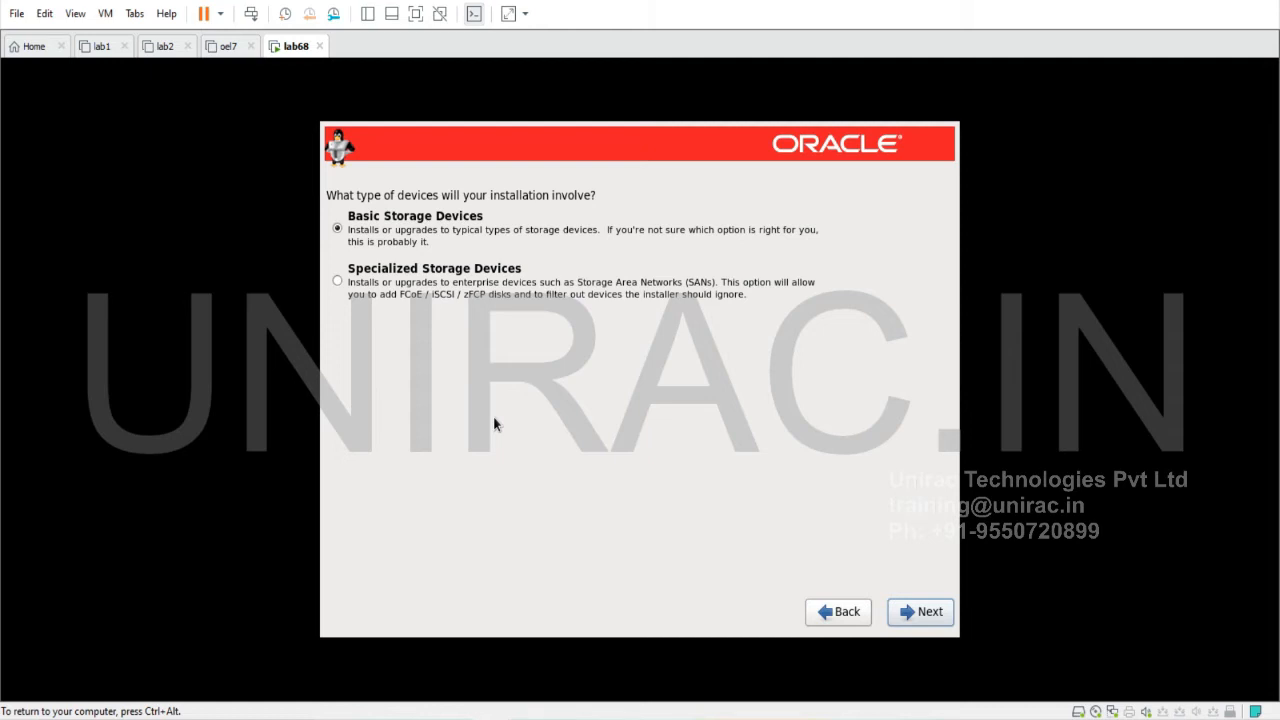
{"action": "left_click", "coordinate": [946, 618]}
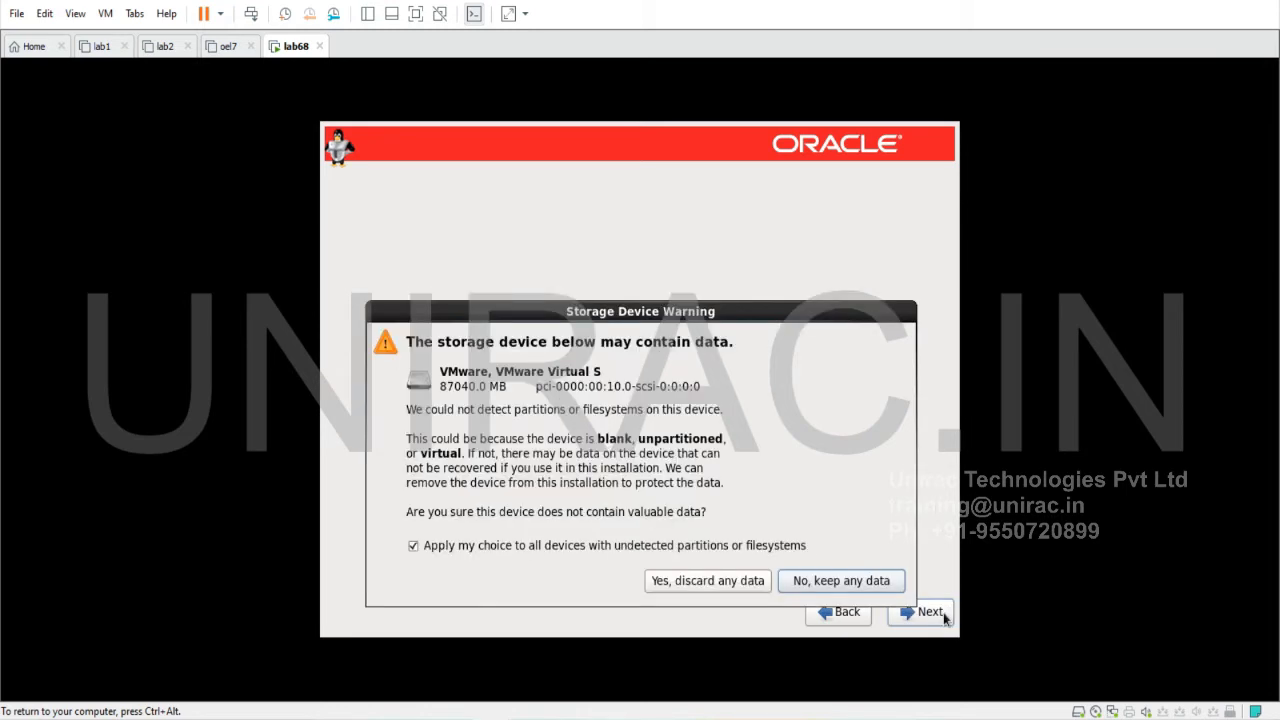
Discard the virtual disk's data and set the hostname to lab1.uniracglobal.com
{"action": "left_click", "coordinate": [726, 583]}
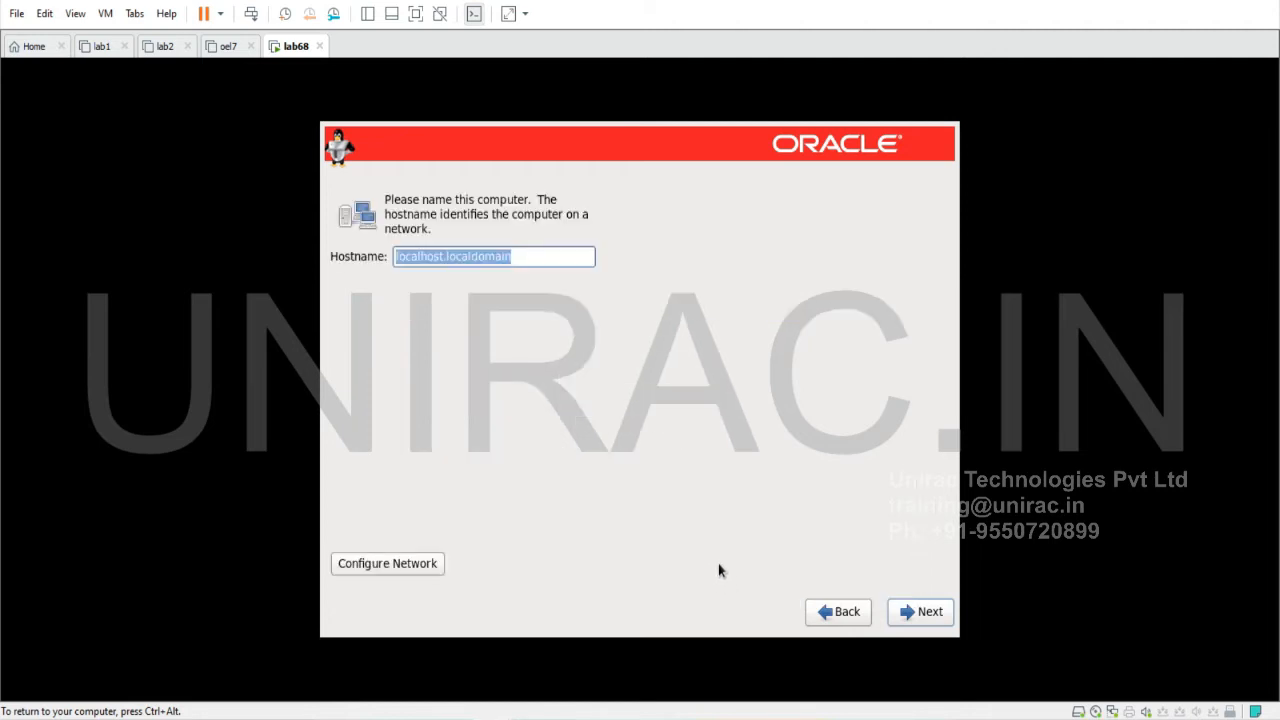
{"action": "left_click_drag", "start_coordinate": [517, 257], "coordinate": [332, 252]}
{"action": "type", "text": "lab"}
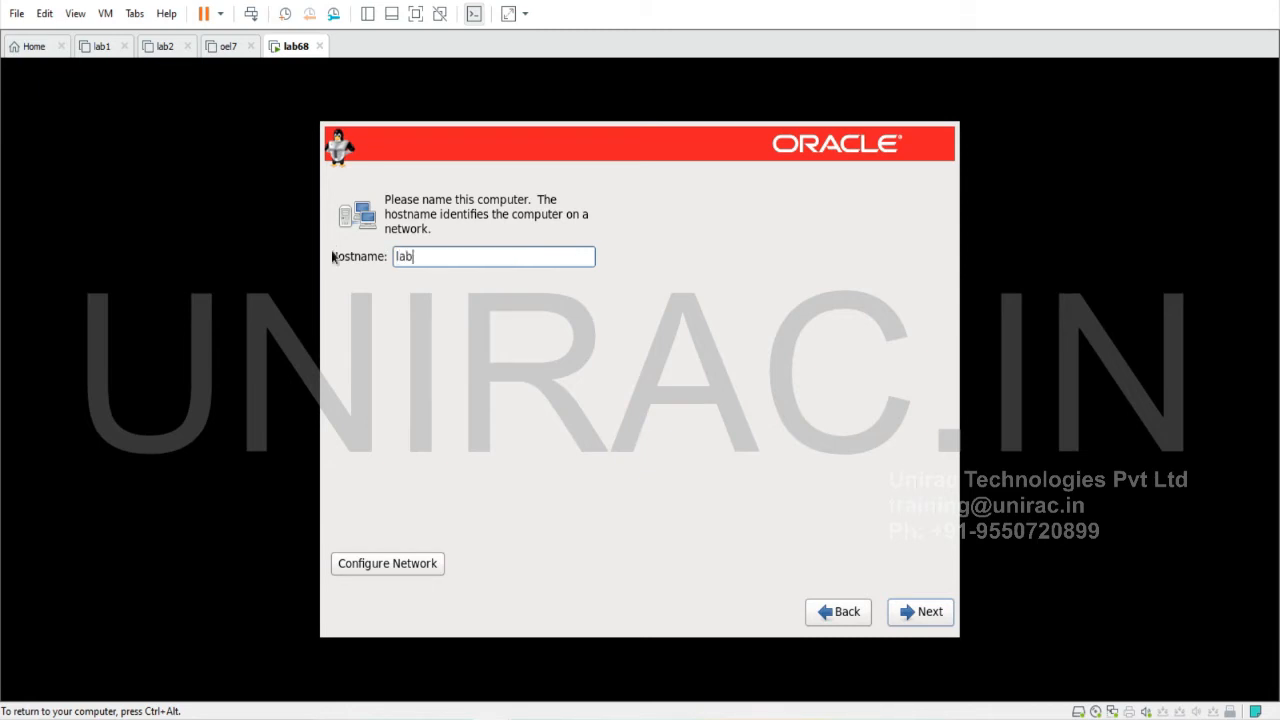
{"action": "type", "text": "1.uniracglobal.com"}
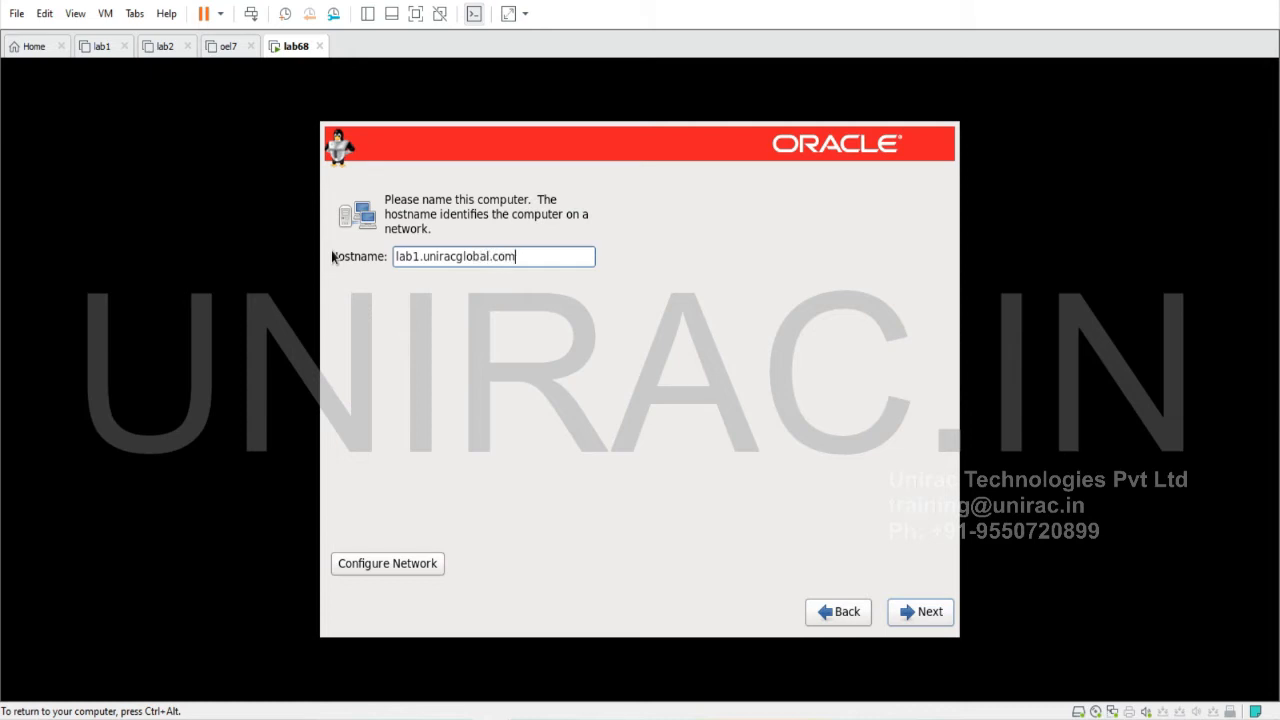
Review the network connections, then continue to the time zone page
{"action": "left_click", "coordinate": [417, 566]}
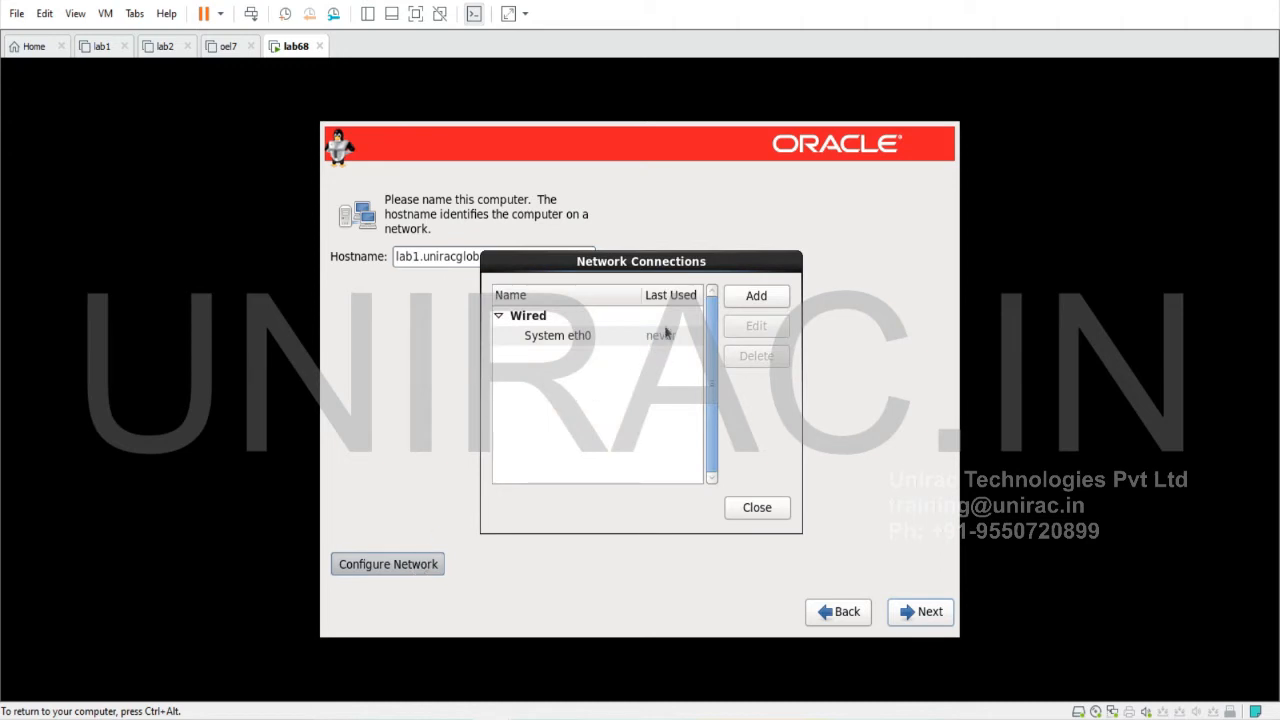
{"action": "left_click", "coordinate": [757, 508]}
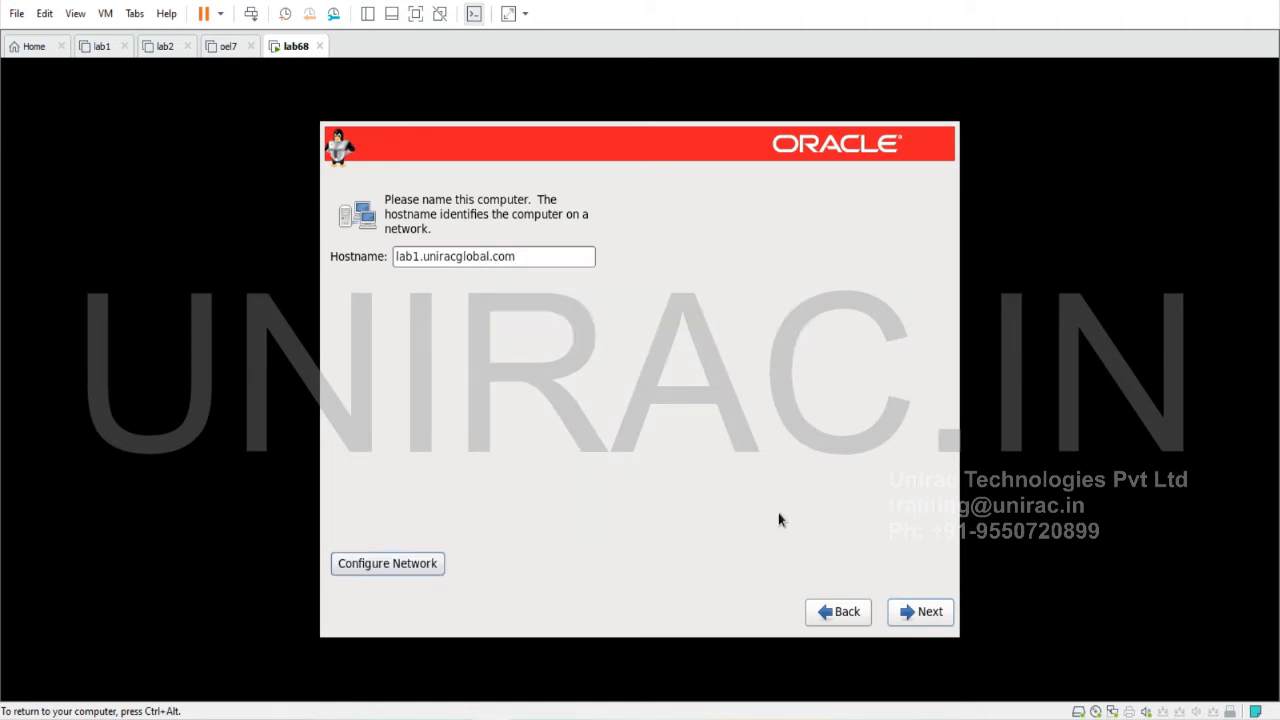
{"action": "left_click", "coordinate": [930, 614]}
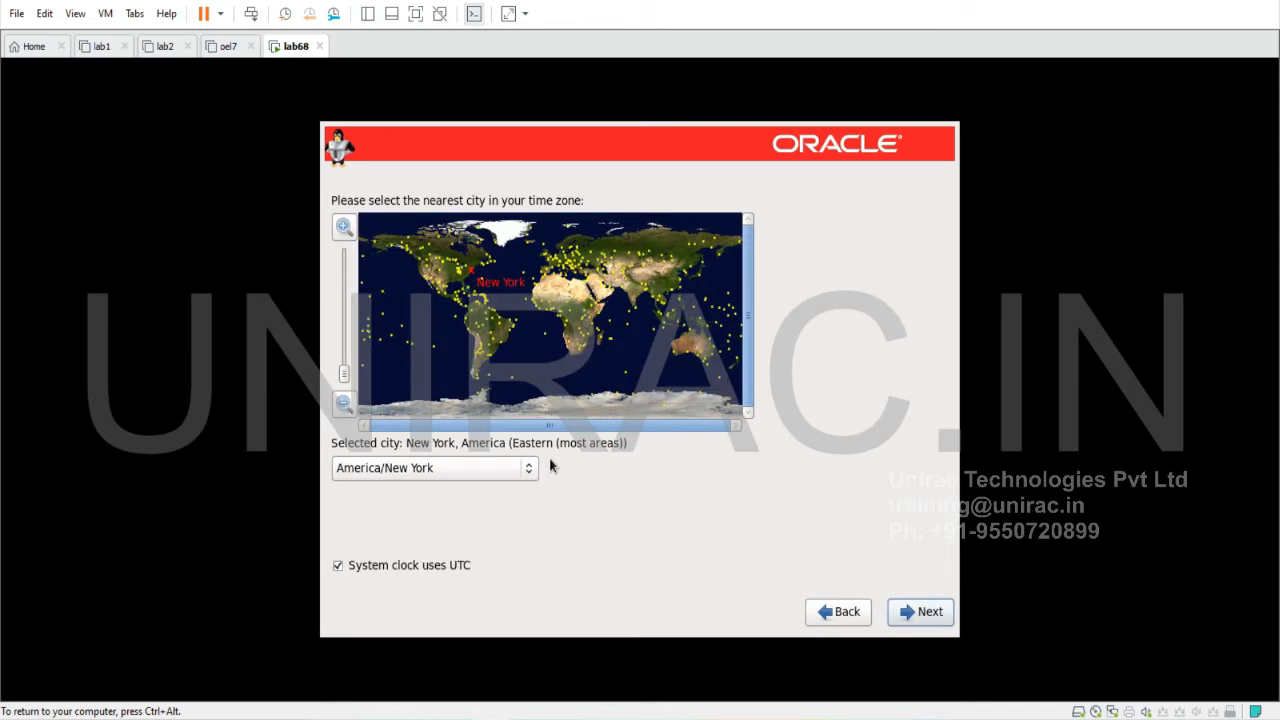
Set the time zone to Asia/Kolkata and set a root password, accepting it despite weakness
{"action": "left_click", "coordinate": [642, 302]}
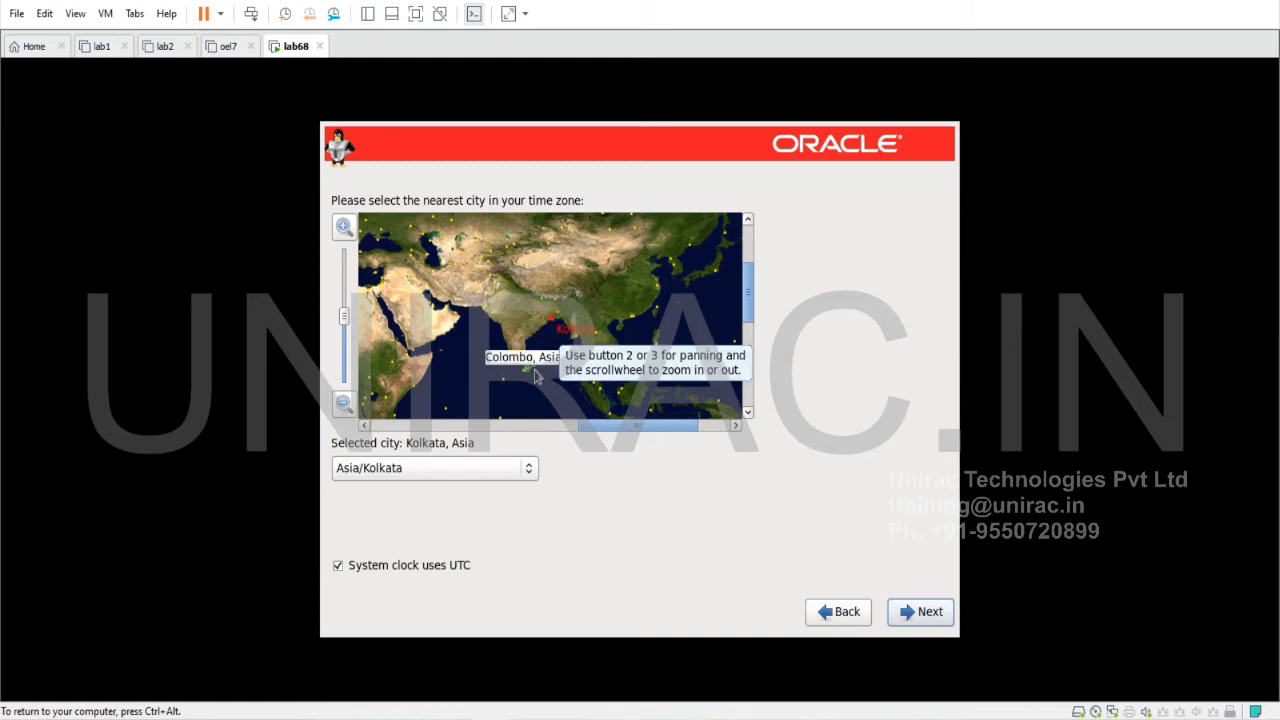
{"action": "left_click", "coordinate": [907, 615]}
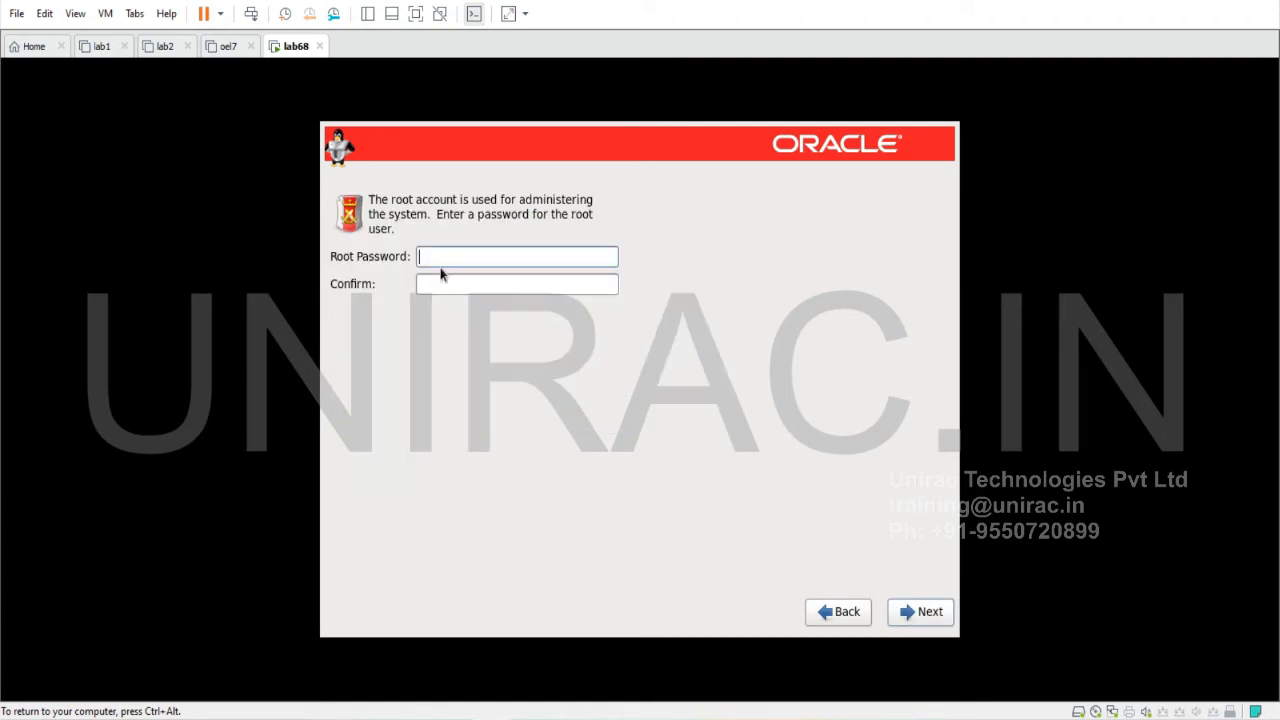
{"action": "type", "text": "oracle1"}
{"action": "key", "text": "Tab"}
{"action": "type", "text": "oracle1"}
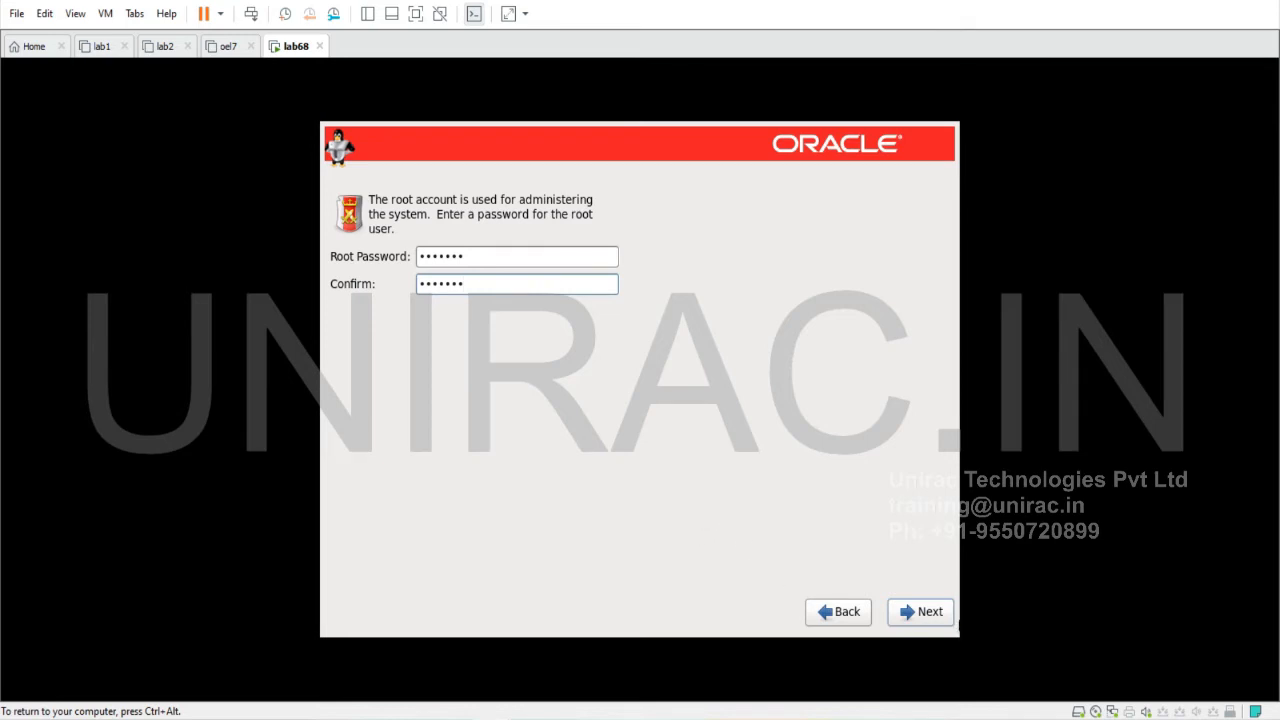
{"action": "left_click", "coordinate": [929, 612]}
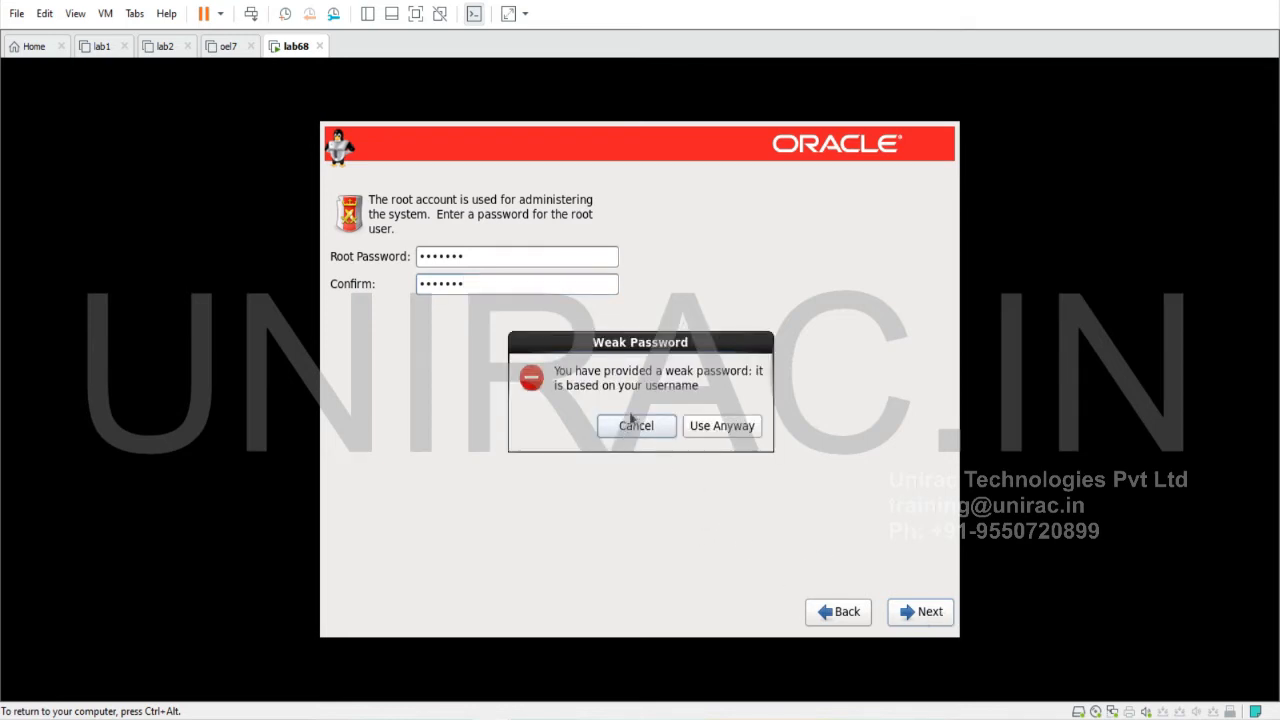
{"action": "left_click", "coordinate": [707, 427]}
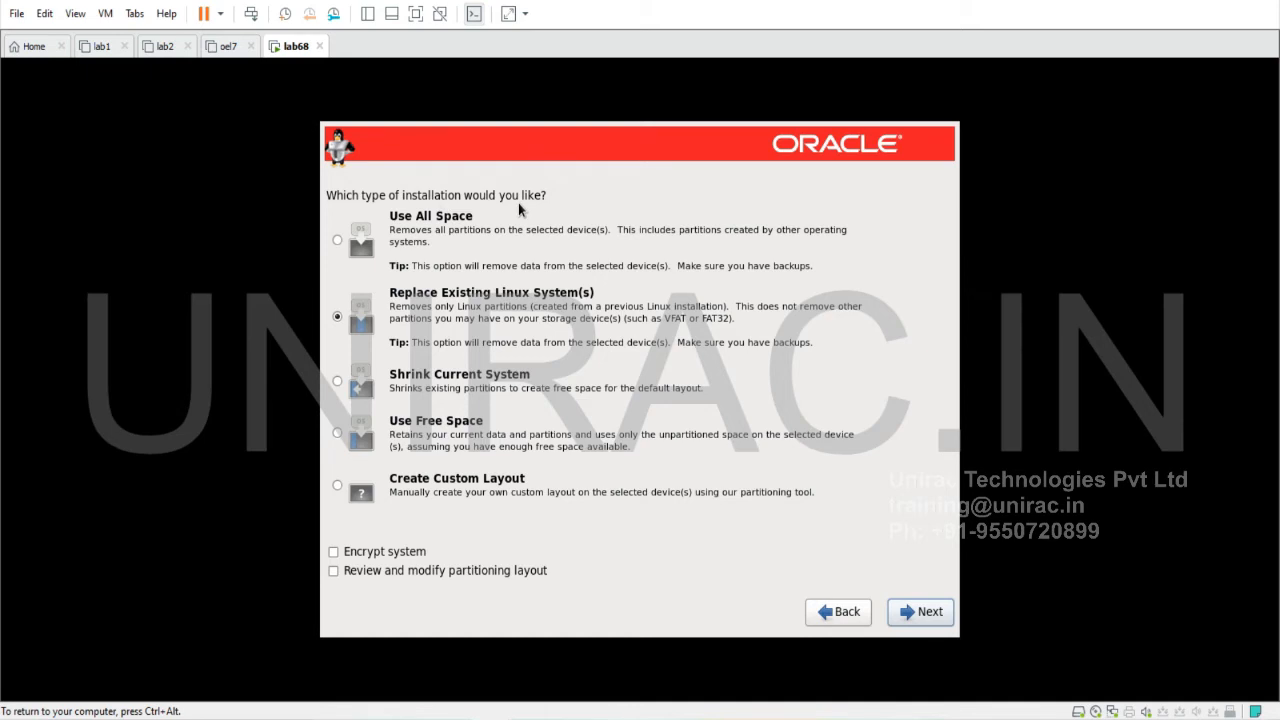
Choose a custom layout and create a 10000 MB root (/) standard partition
{"action": "left_click", "coordinate": [338, 487]}
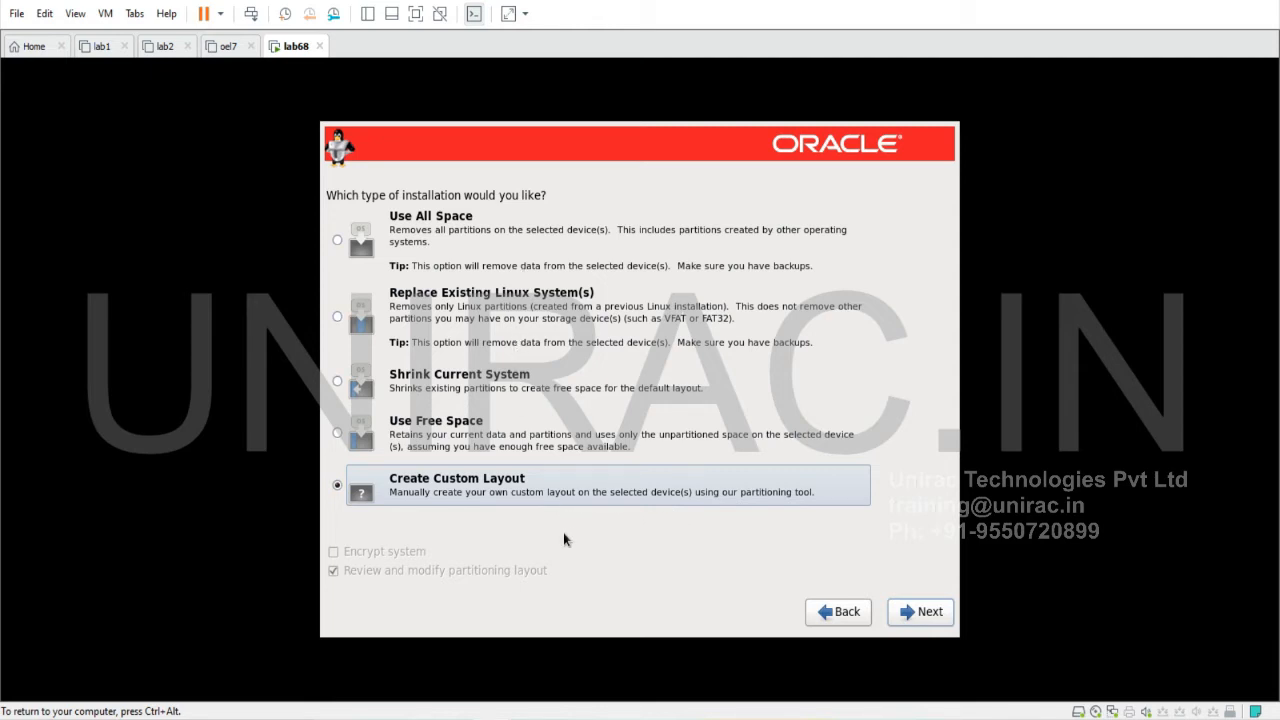
{"action": "left_click", "coordinate": [922, 614]}
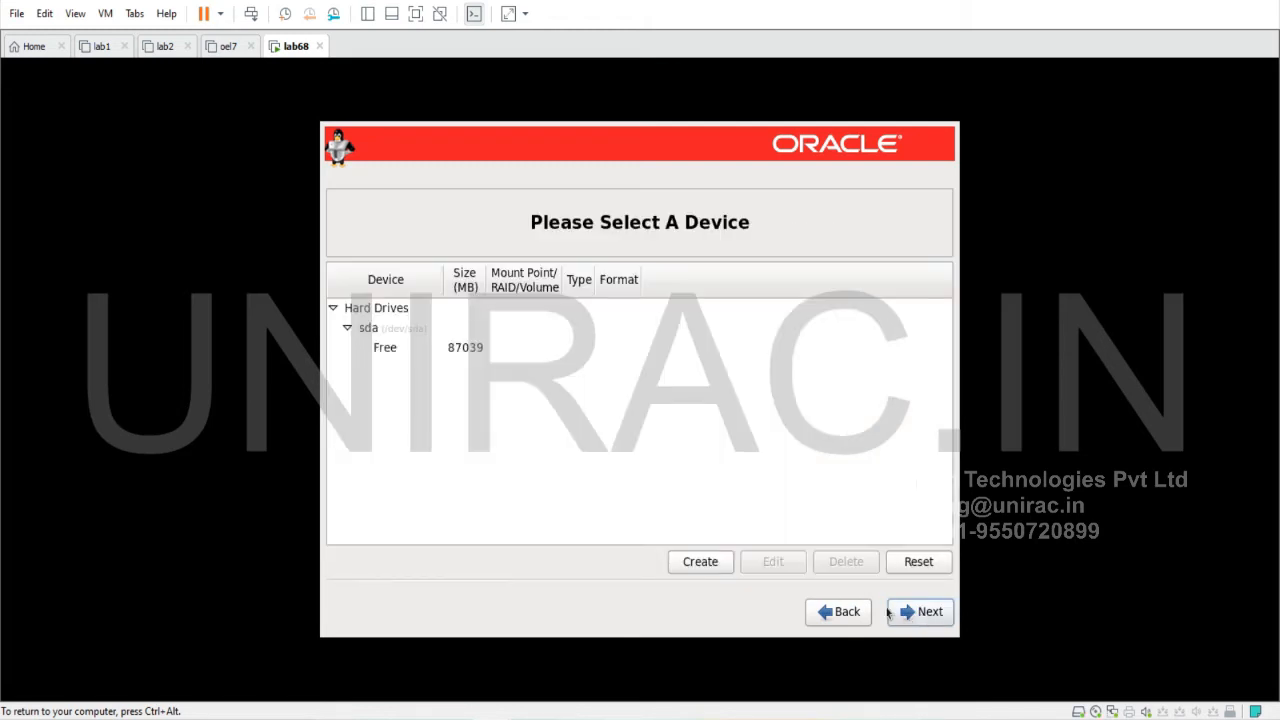
{"action": "left_click", "coordinate": [704, 566]}
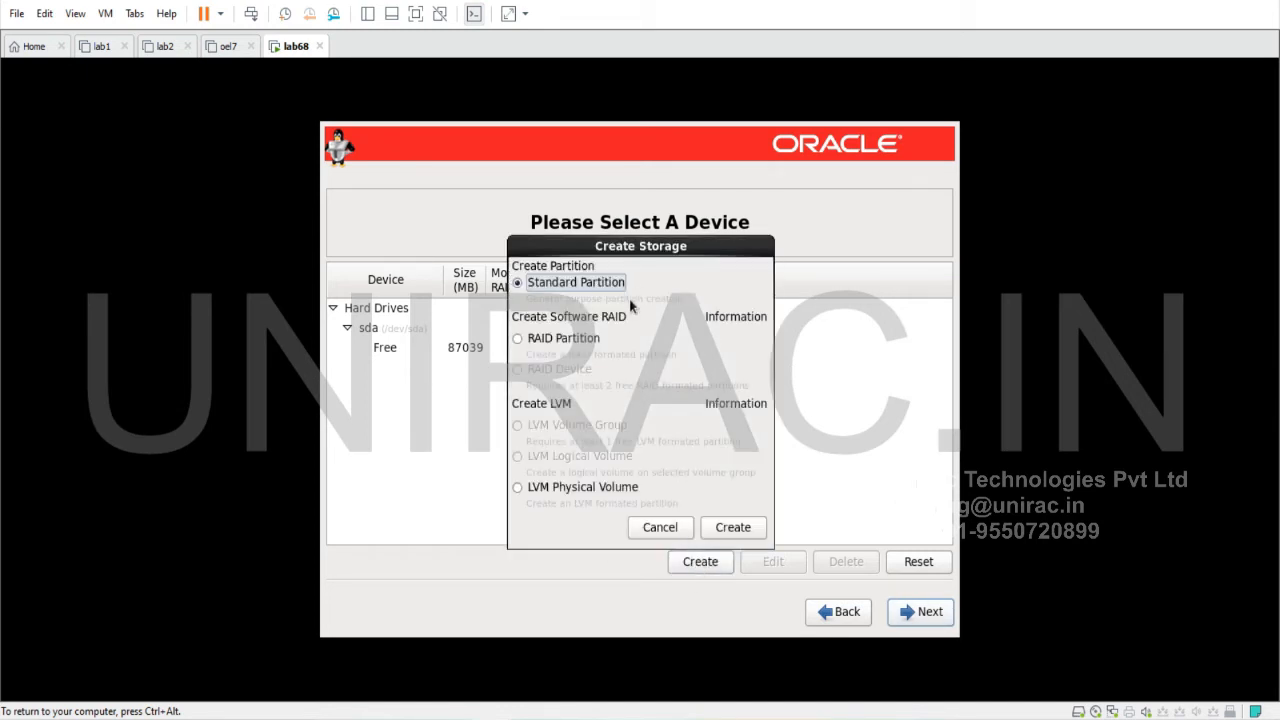
{"action": "left_click", "coordinate": [737, 527]}
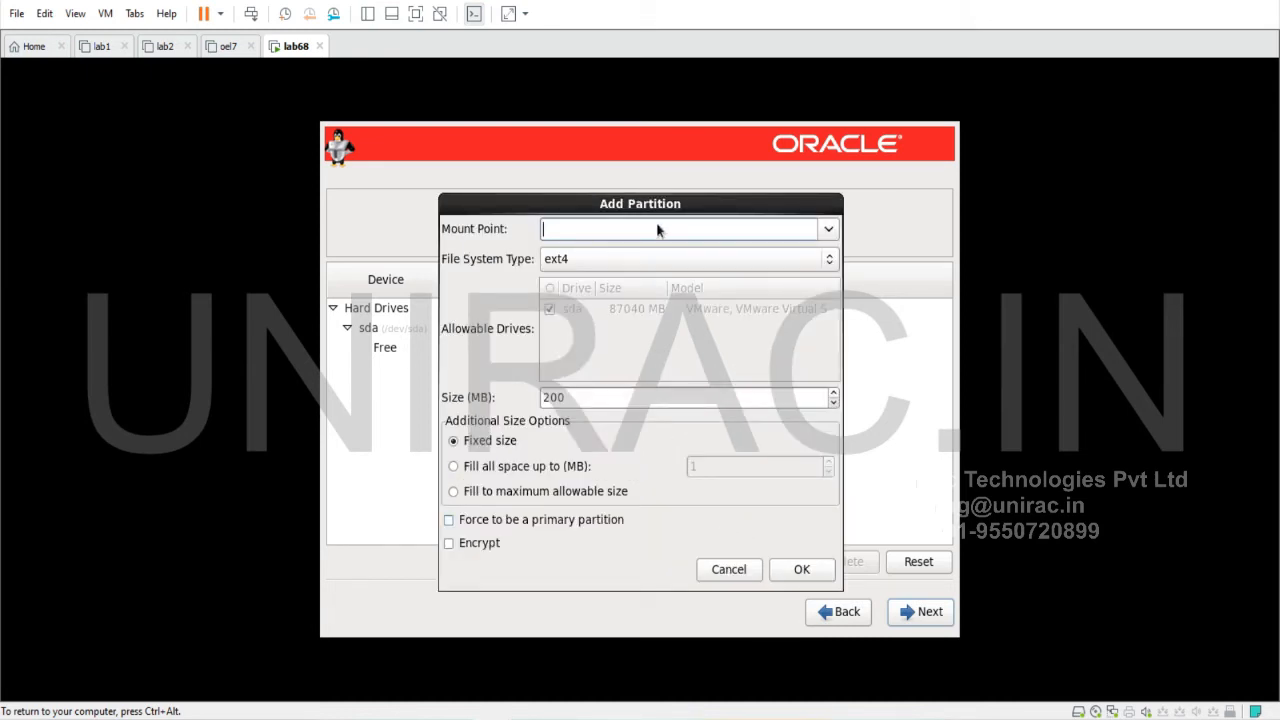
{"action": "type", "text": "/"}
{"action": "double_click", "coordinate": [580, 396]}
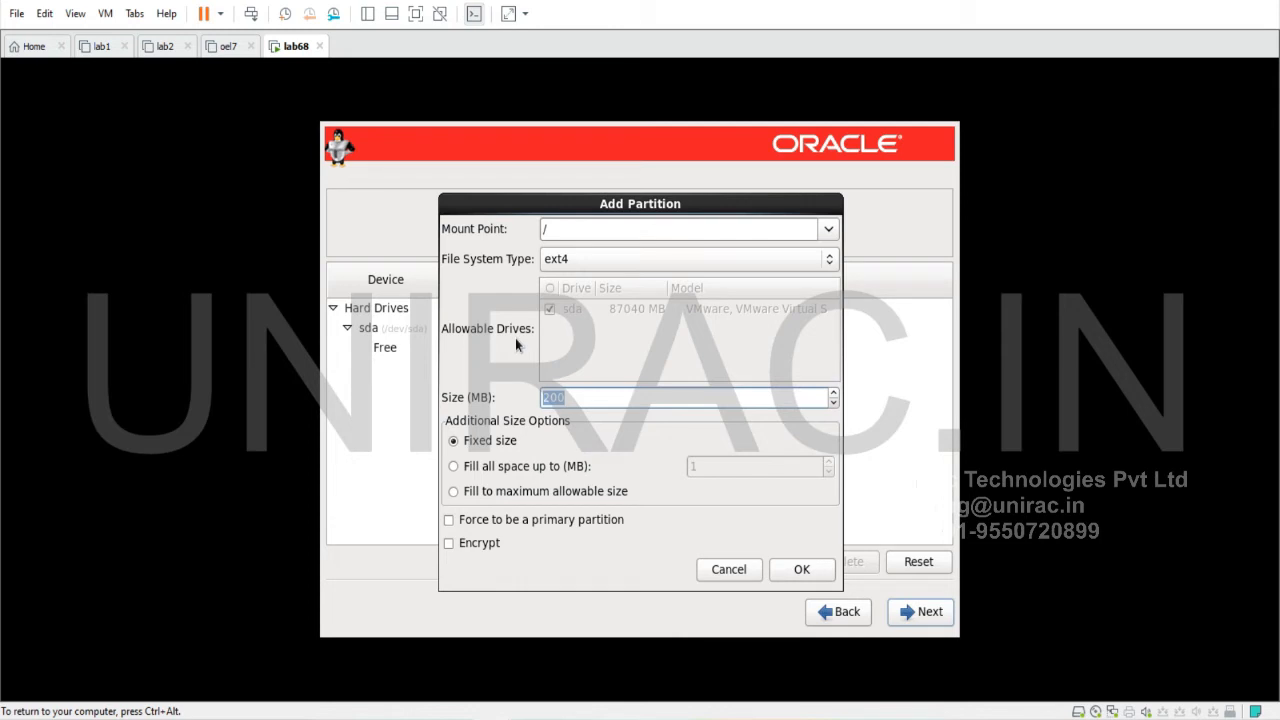
{"action": "type", "text": "10000"}
{"action": "left_click", "coordinate": [810, 571]}
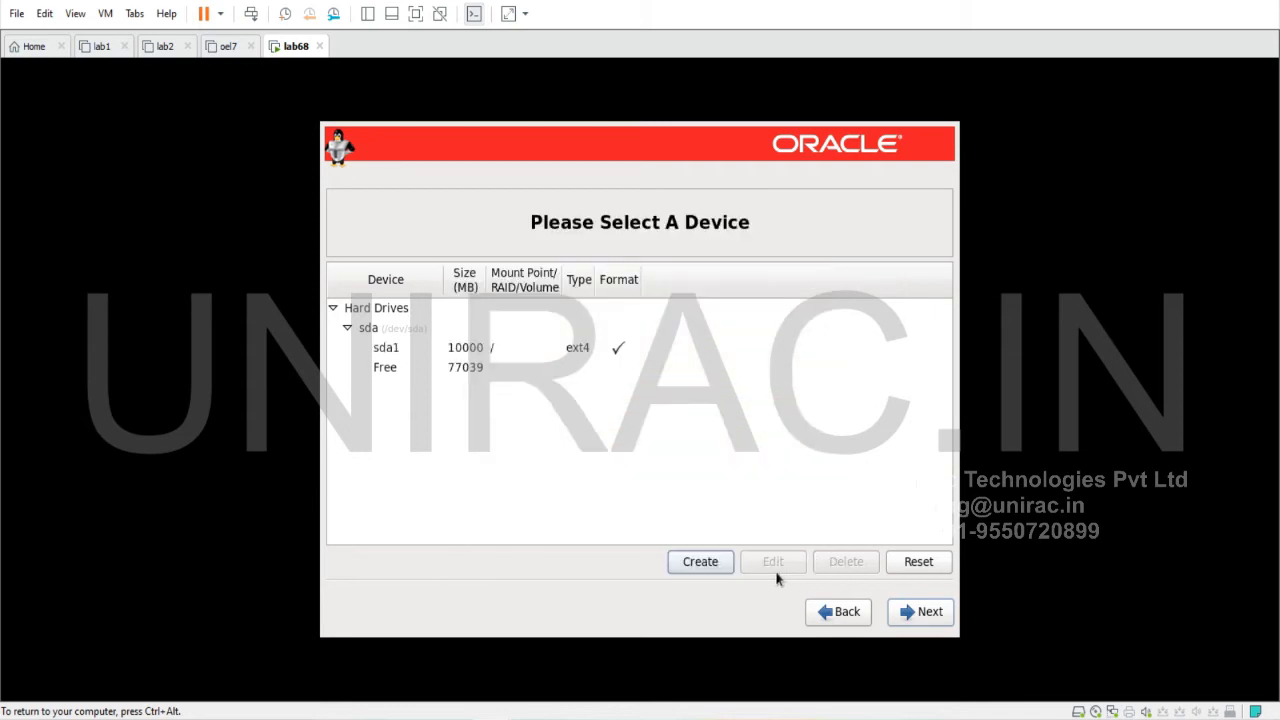
Add a 4000 MB /tmp standard partition
{"action": "left_click", "coordinate": [690, 563]}
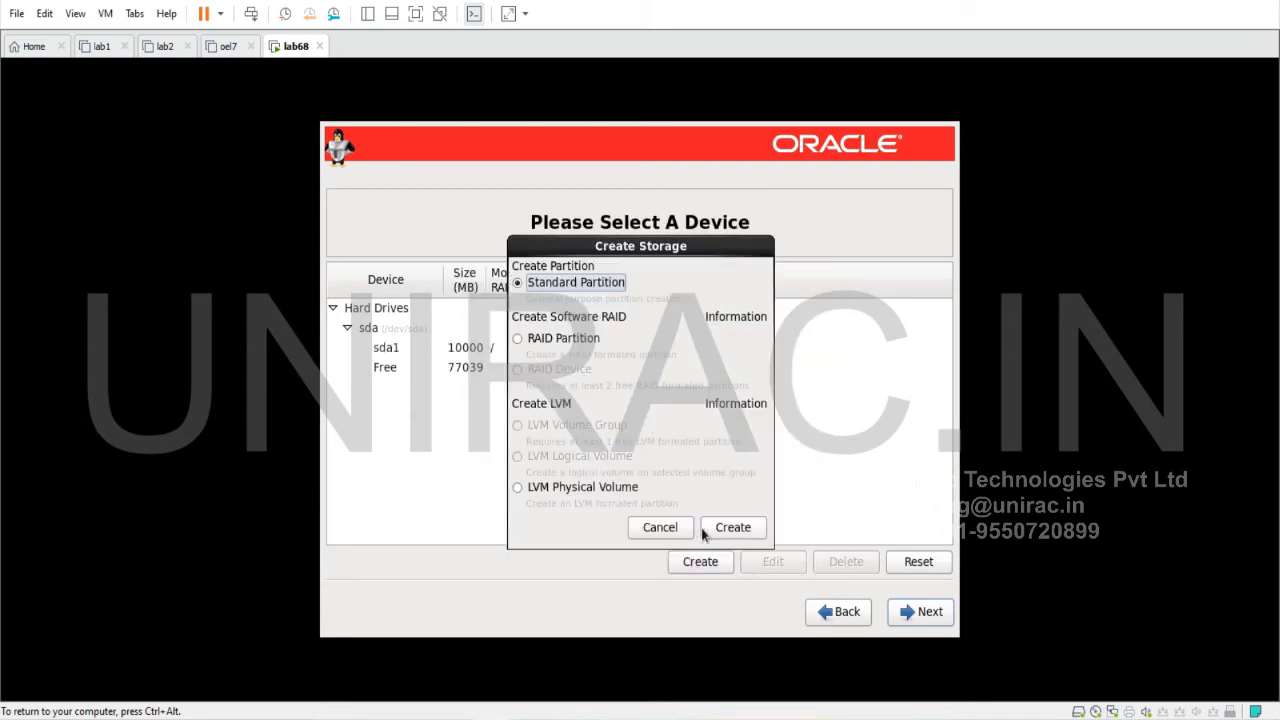
{"action": "left_click", "coordinate": [724, 529]}
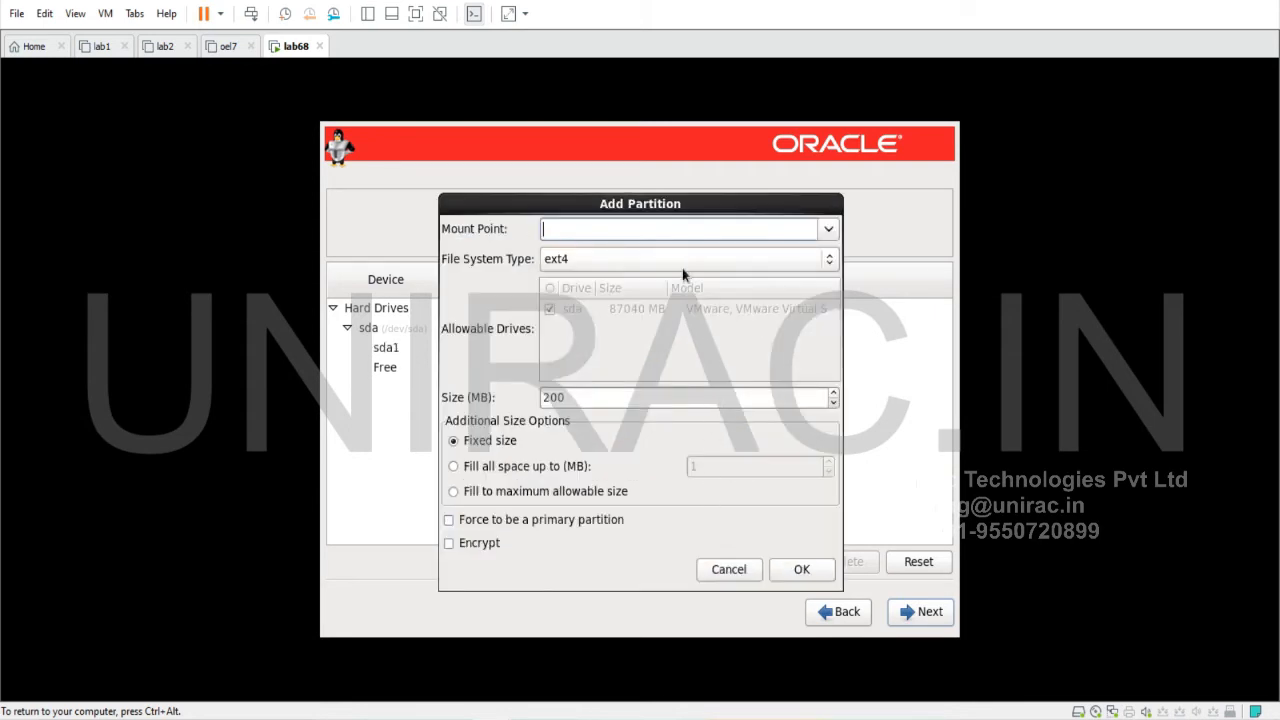
{"action": "left_click", "coordinate": [829, 230]}
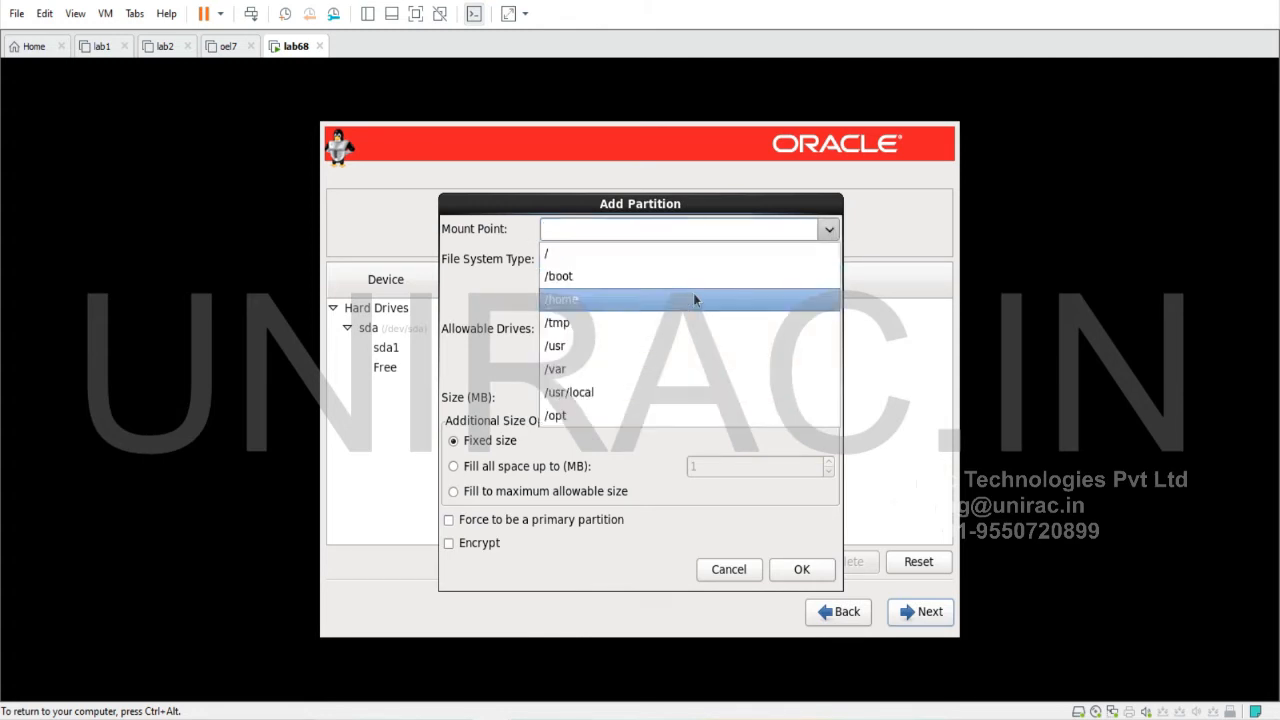
{"action": "left_click", "coordinate": [661, 318]}
{"action": "left_click_drag", "start_coordinate": [572, 398], "coordinate": [510, 378]}
{"action": "type", "text": "500"}
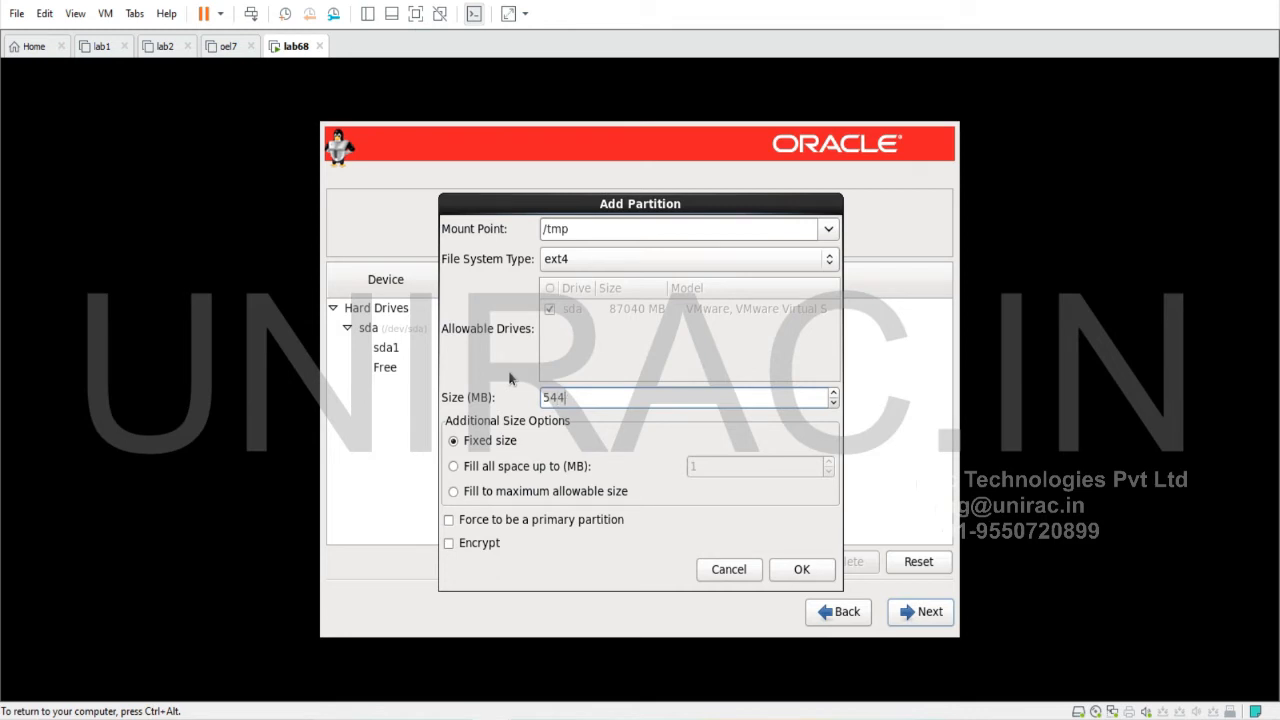
{"action": "key", "text": "BackSpace"}
{"action": "key", "text": "BackSpace"}
{"action": "key", "text": "BackSpace"}
{"action": "type", "text": "4000"}
{"action": "left_click", "coordinate": [802, 569]}
Add a 10000 MB /u01 standard partition
{"action": "left_click", "coordinate": [688, 566]}
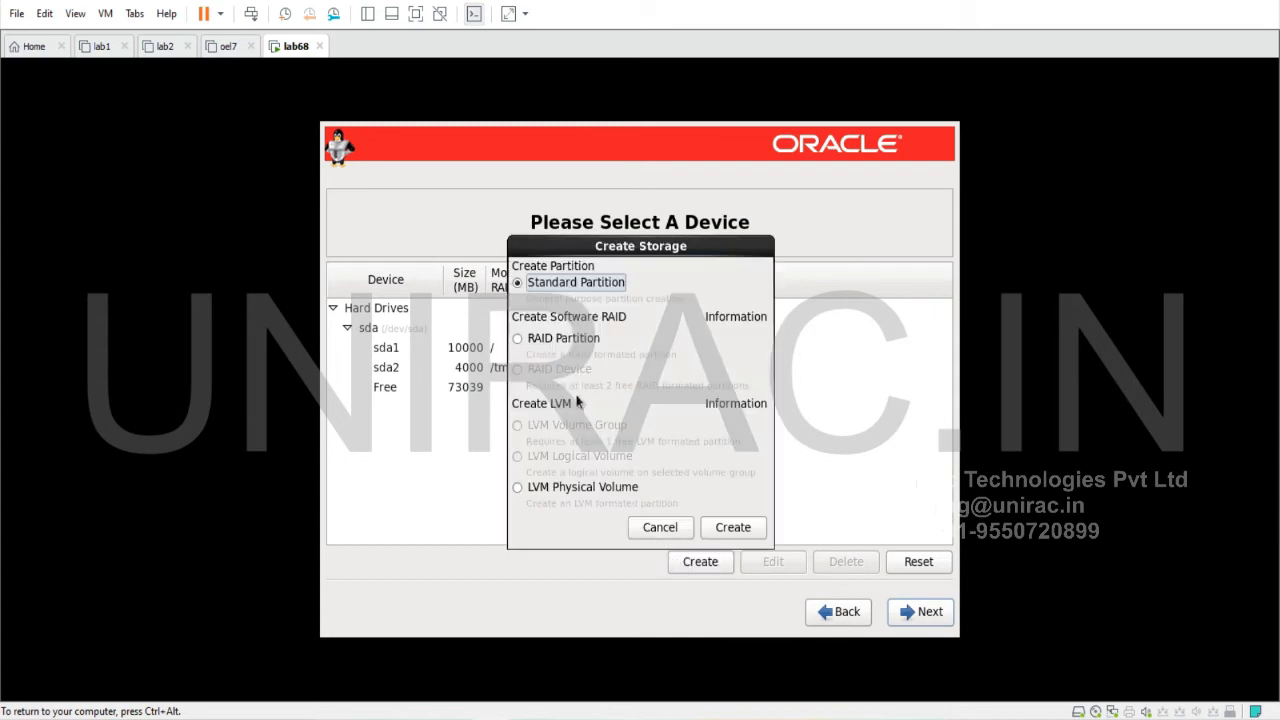
{"action": "left_click", "coordinate": [718, 530]}
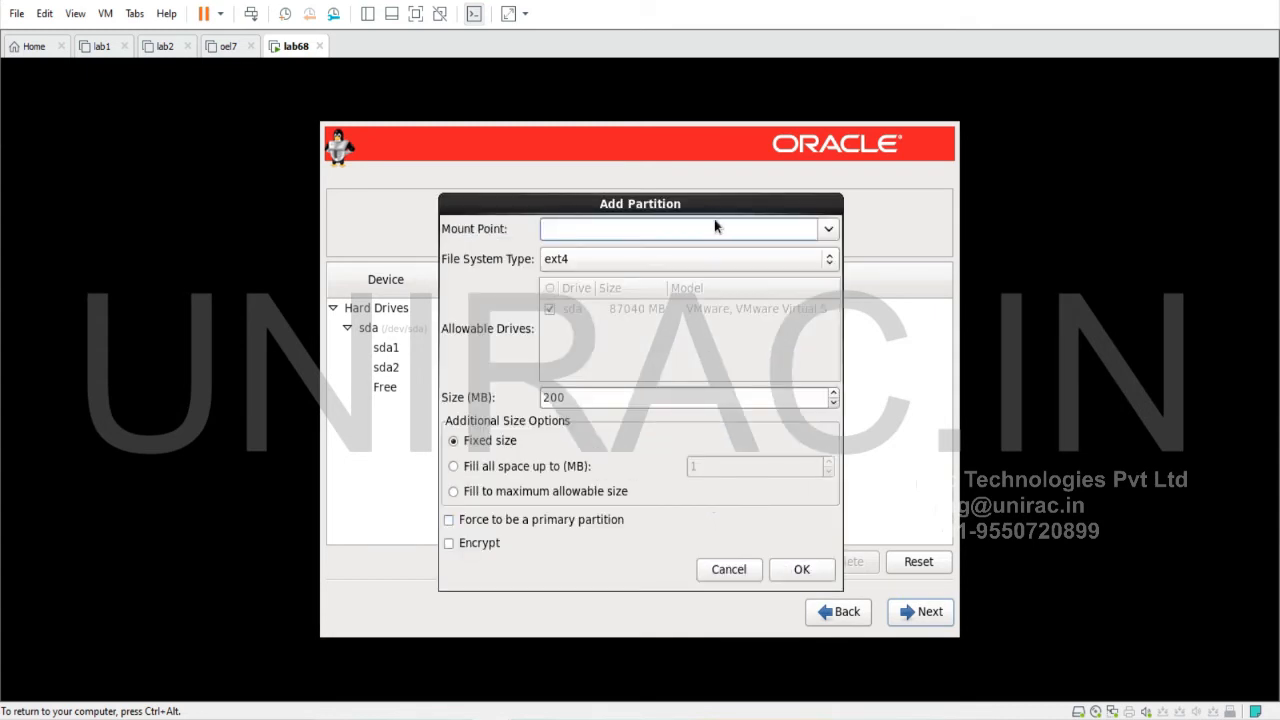
{"action": "left_click", "coordinate": [714, 227]}
{"action": "type", "text": "/u01"}
{"action": "double_click", "coordinate": [546, 398]}
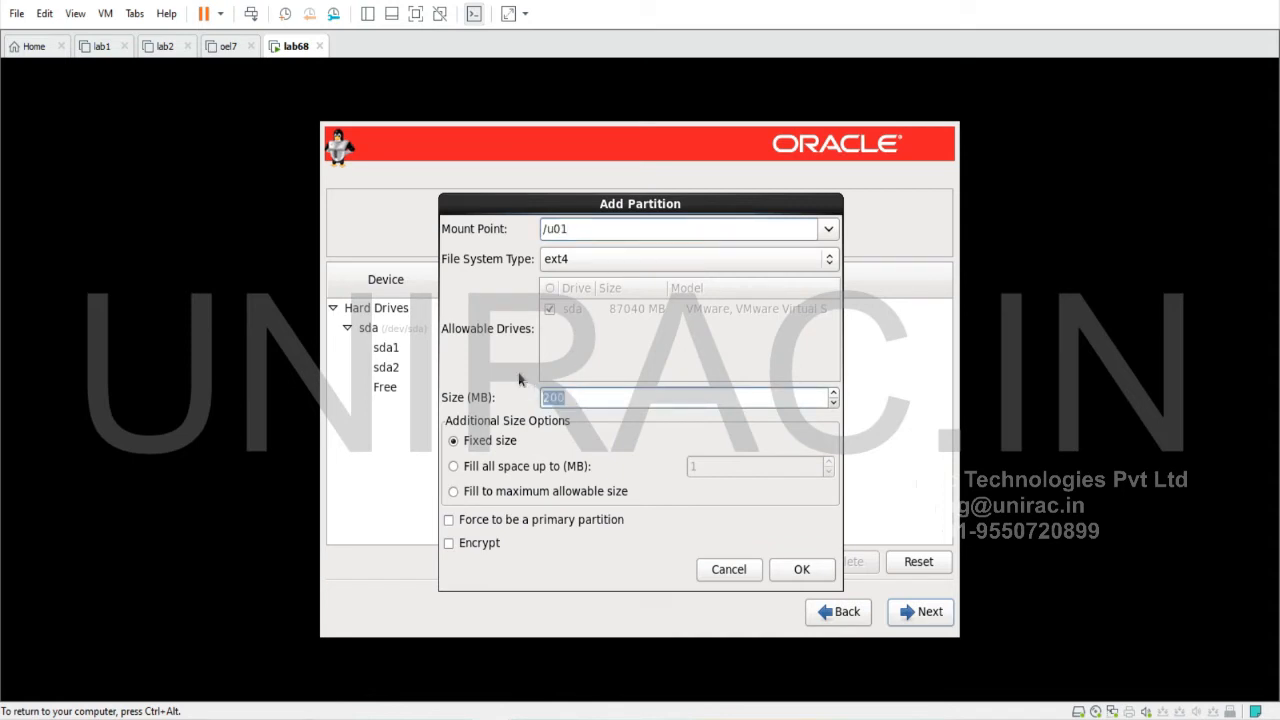
{"action": "type", "text": "10000"}
{"action": "left_click", "coordinate": [818, 570]}
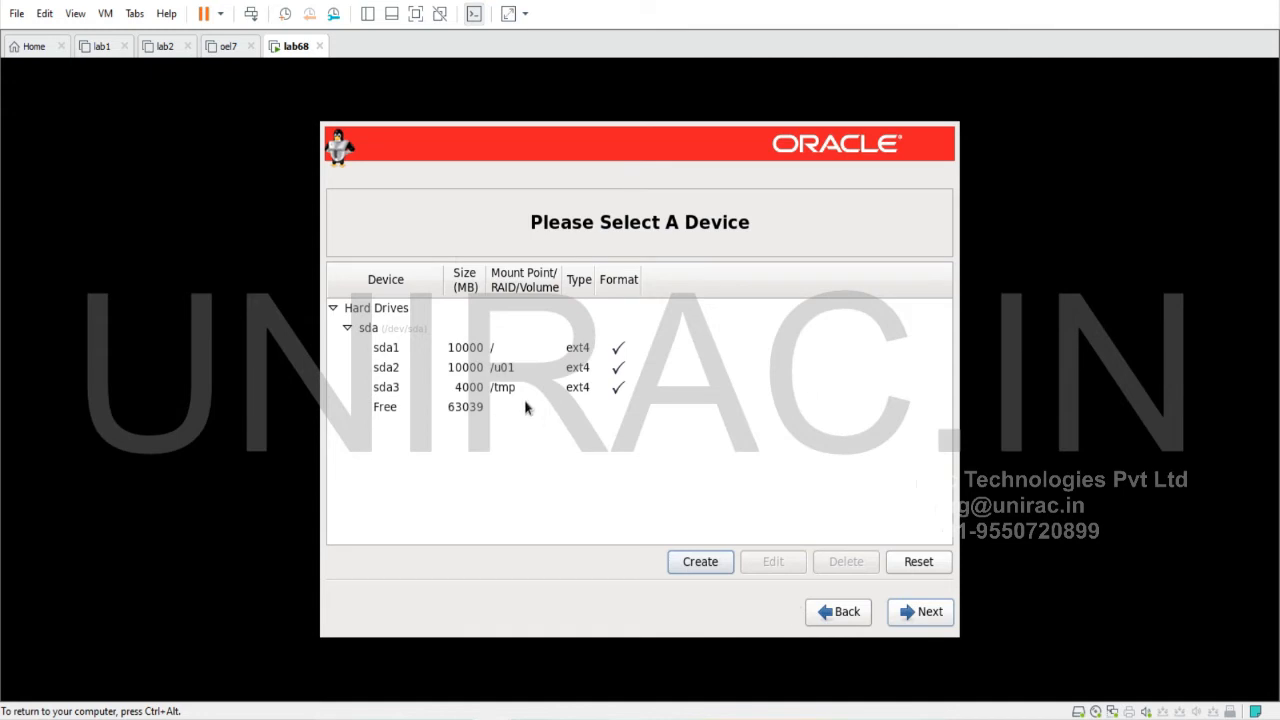
Add a 4096 MB swap standard partition and finish the partition layout
{"action": "left_click", "coordinate": [690, 561]}
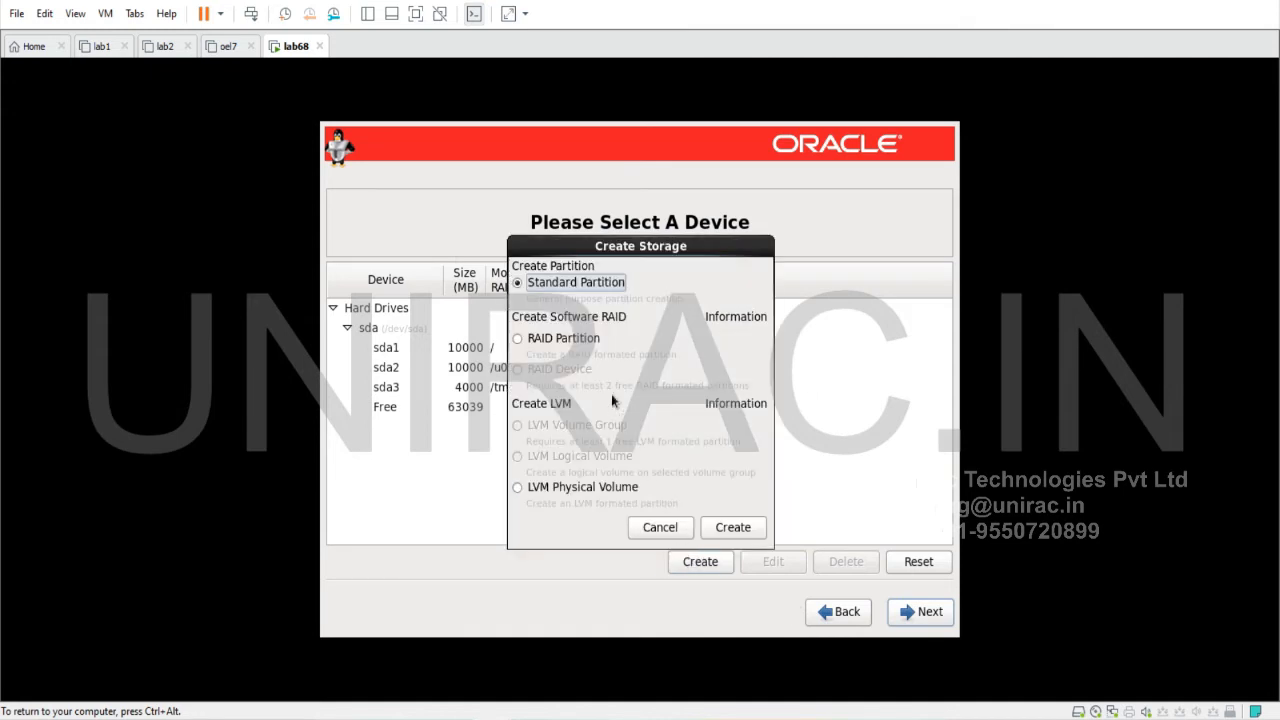
{"action": "left_click", "coordinate": [730, 528]}
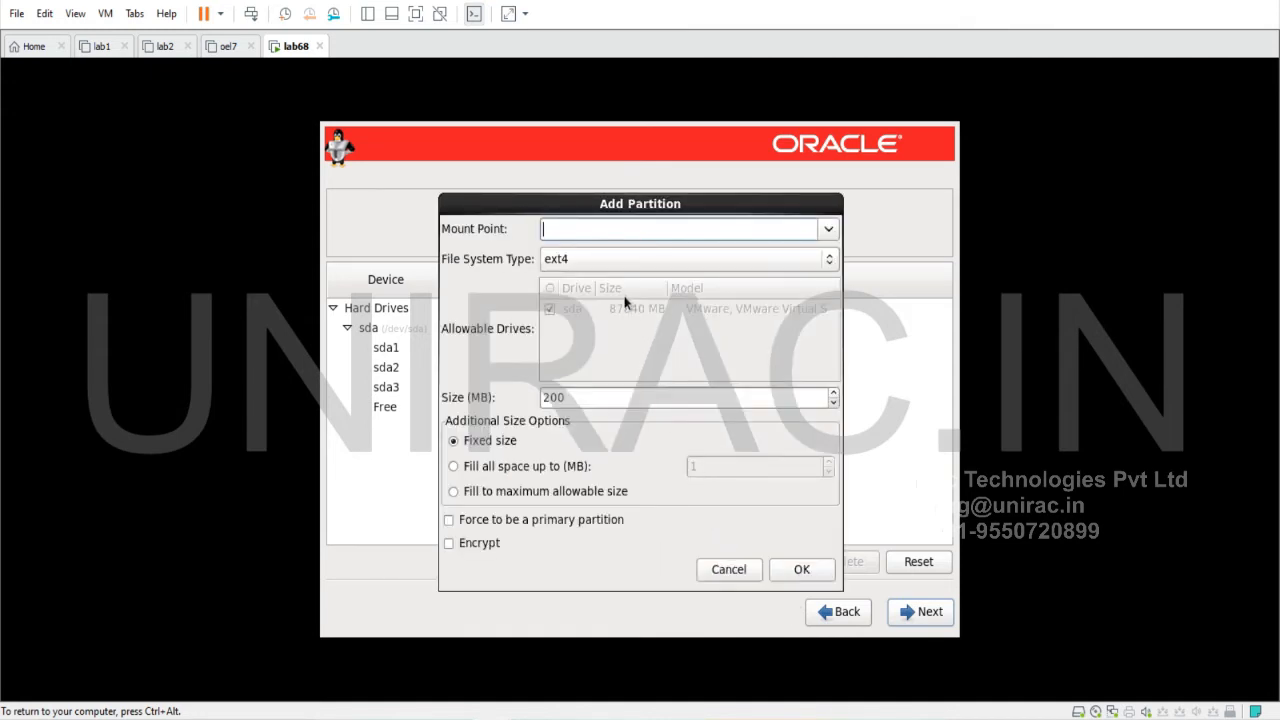
{"action": "left_click", "coordinate": [611, 258]}
{"action": "left_click", "coordinate": [589, 321]}
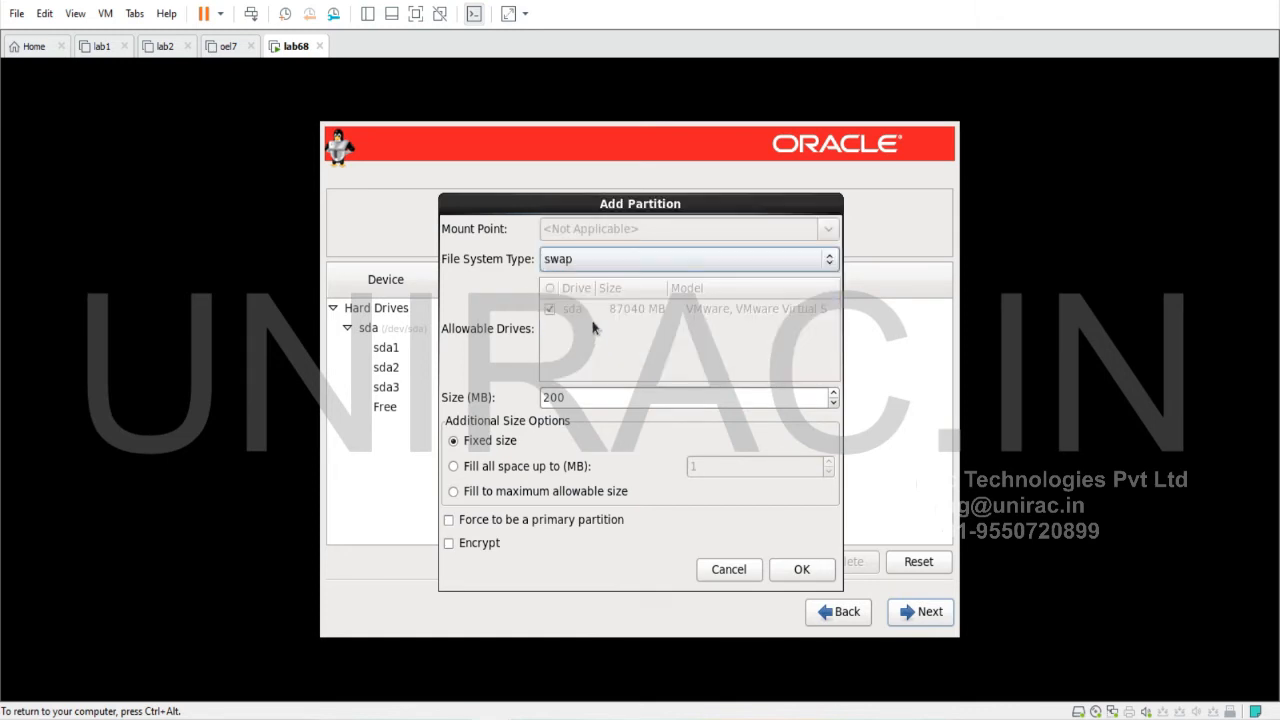
{"action": "left_click_drag", "start_coordinate": [598, 398], "coordinate": [548, 398]}
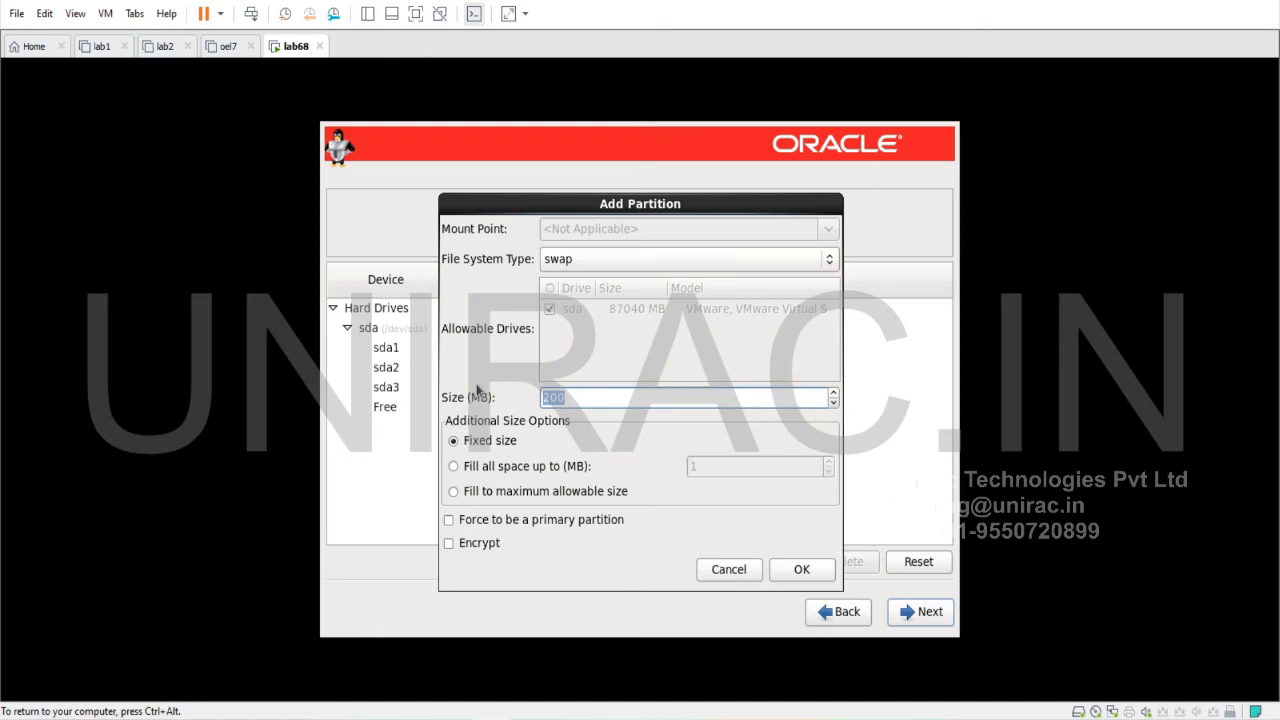
{"action": "type", "text": "4096"}
{"action": "left_click", "coordinate": [816, 575]}
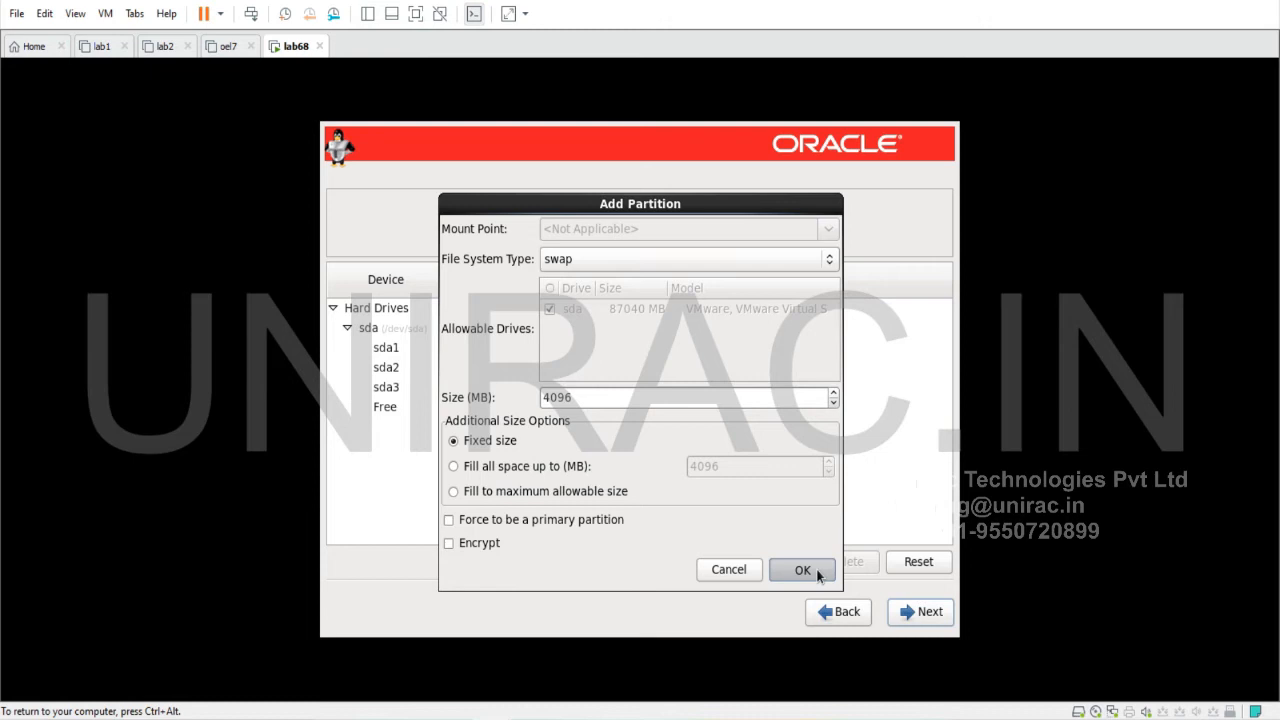
{"action": "left_click", "coordinate": [816, 569]}
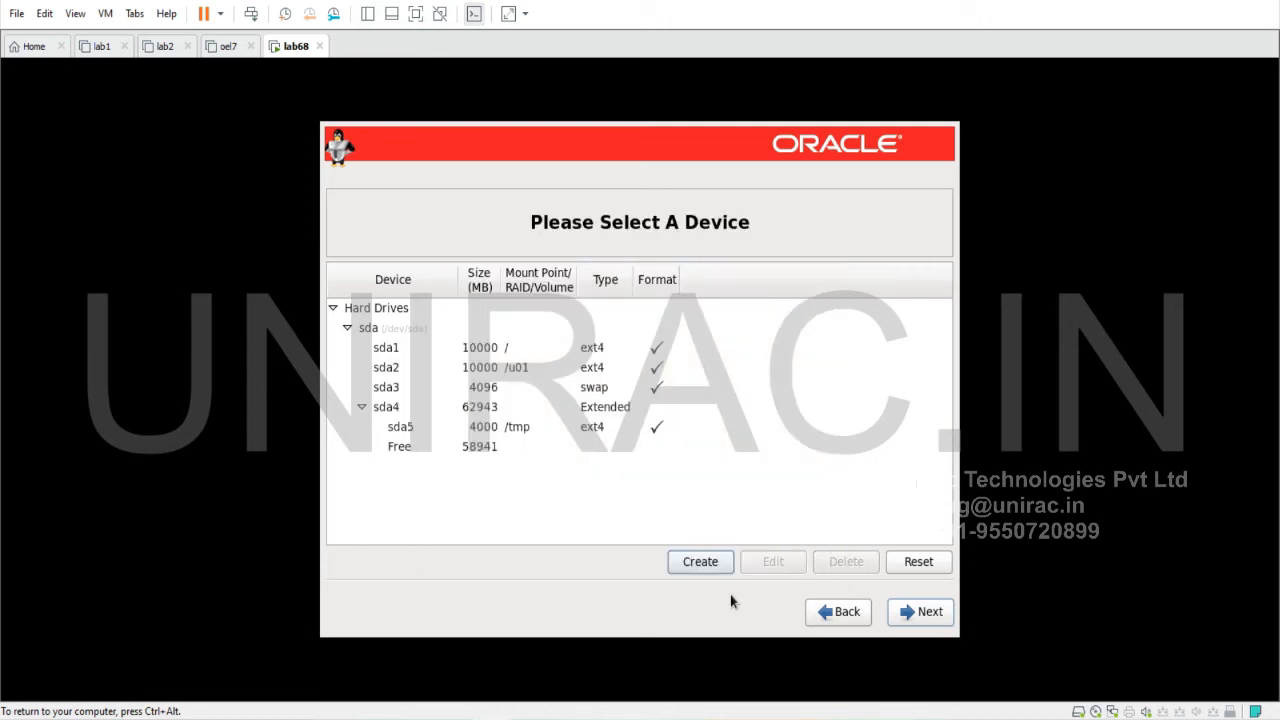
{"action": "left_click", "coordinate": [926, 626]}
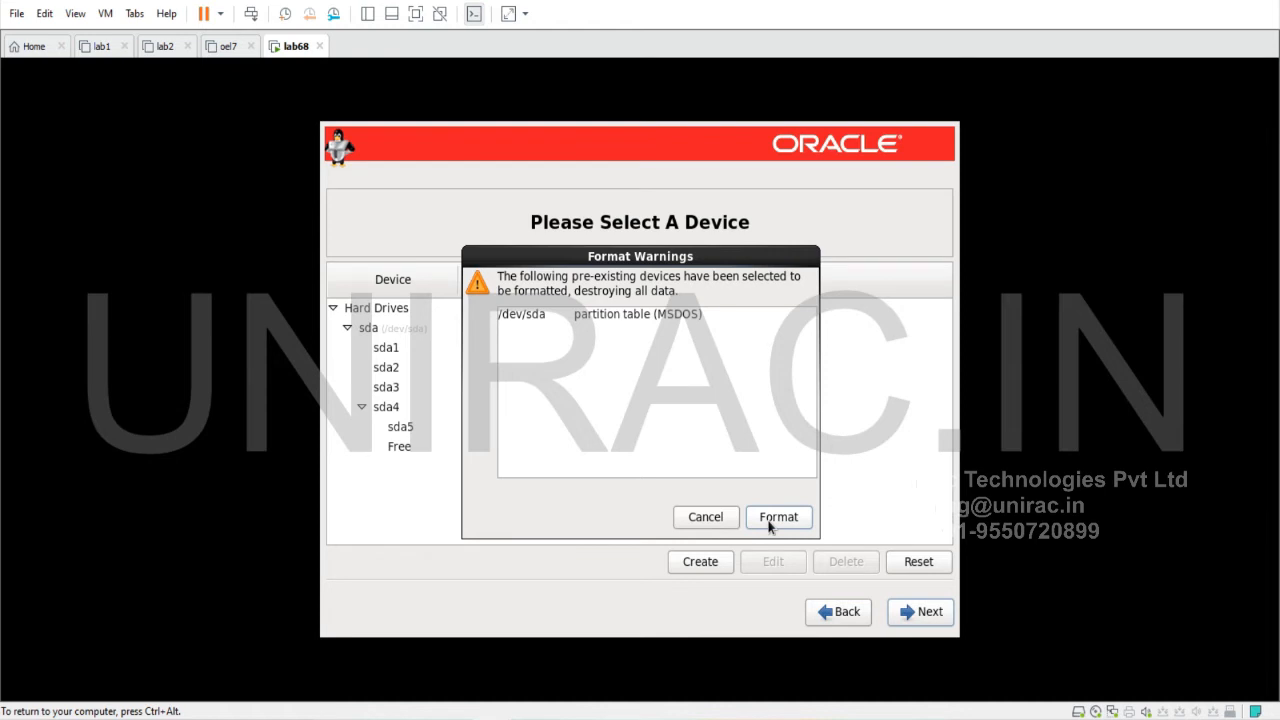
Accept formatting /dev/sda and write the partition layout to disk
{"action": "left_click", "coordinate": [770, 521]}
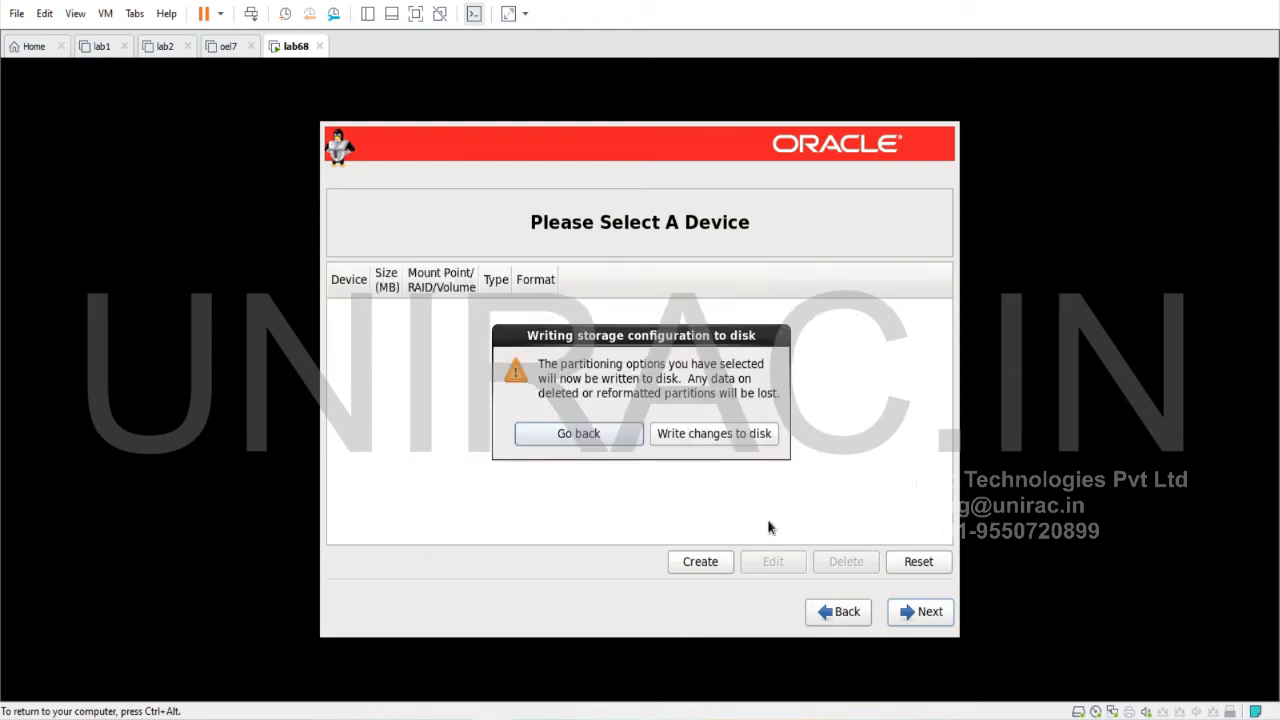
{"action": "left_click", "coordinate": [727, 438]}
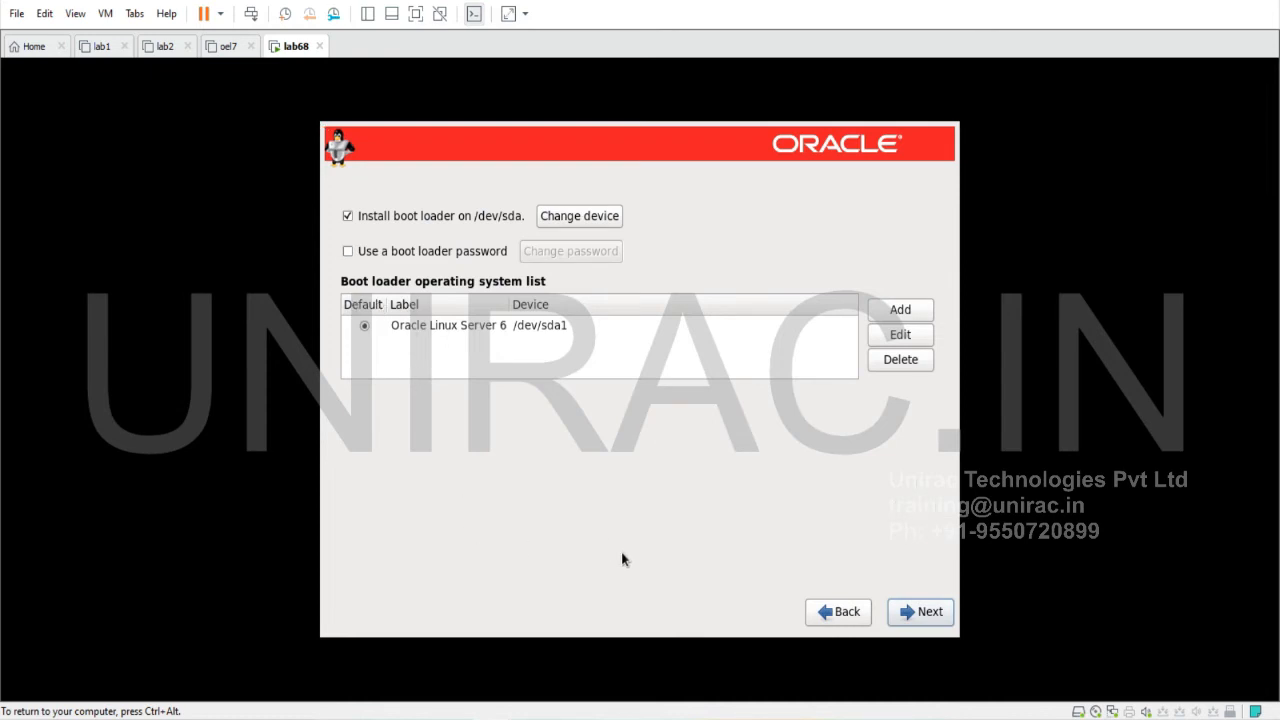
Keep the boot loader on /dev/sda and continue to software selection
{"action": "left_click", "coordinate": [941, 617]}
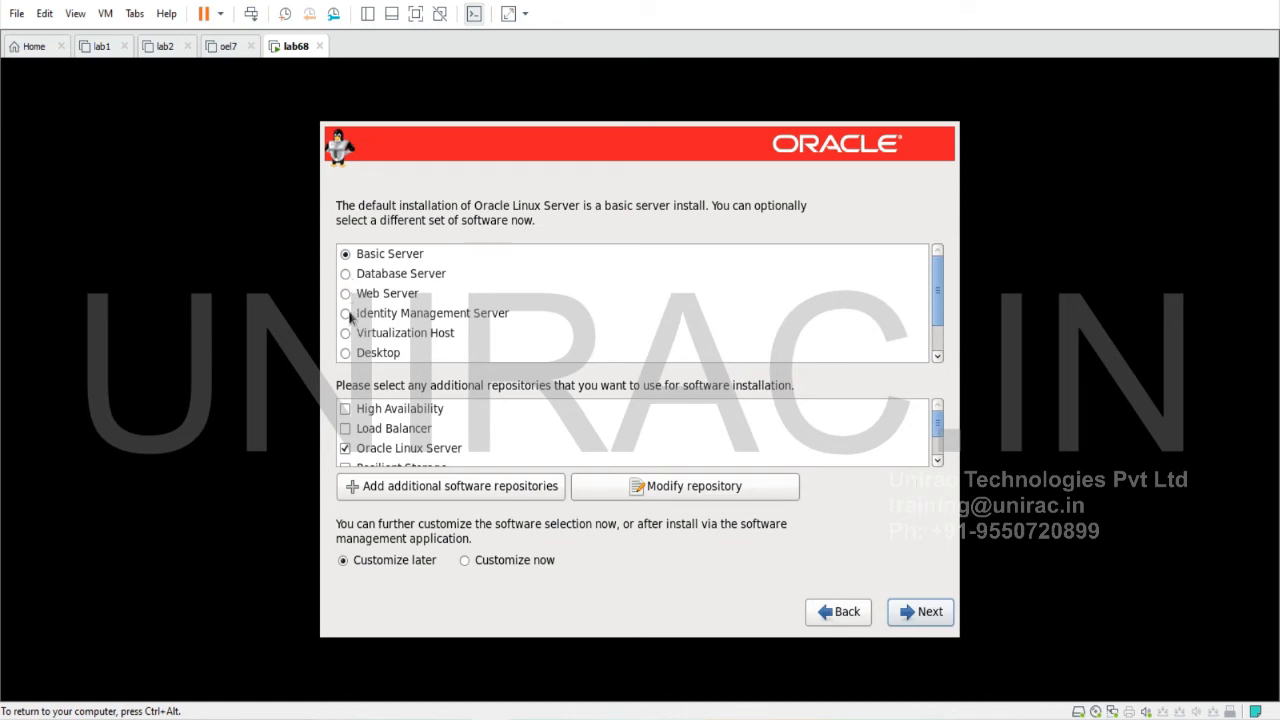
Choose to customize the software selection now and continue to the package group list
{"action": "scroll", "coordinate": [350, 318], "scroll_direction": "down", "scroll_amount": 1}
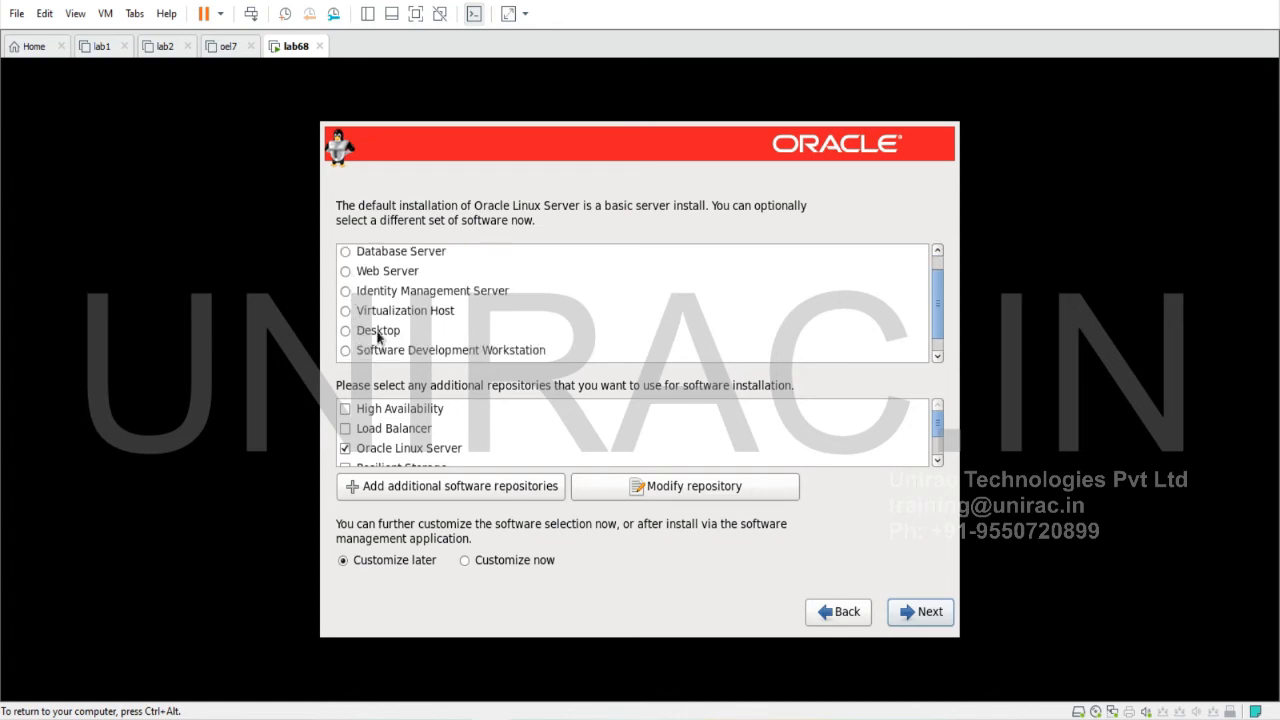
{"action": "scroll", "coordinate": [378, 337], "scroll_direction": "up", "scroll_amount": 1}
{"action": "scroll", "coordinate": [547, 441], "scroll_direction": "down", "scroll_amount": 1}
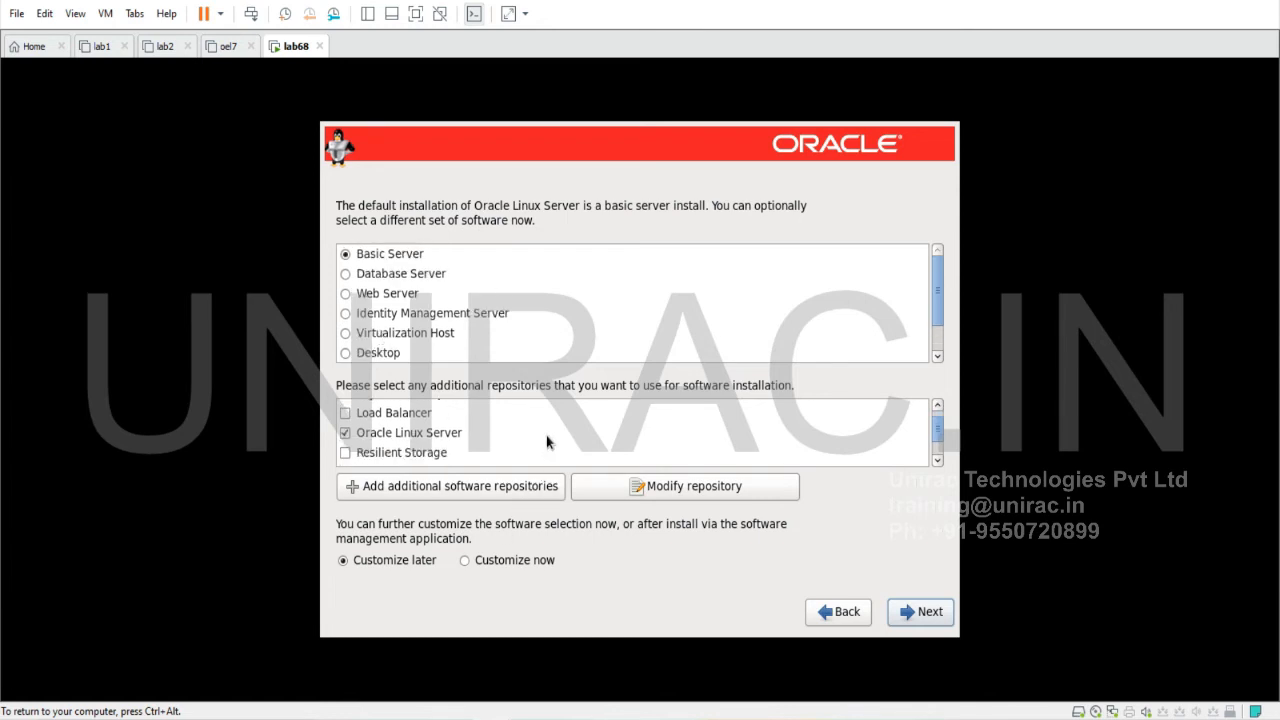
{"action": "left_click", "coordinate": [465, 563]}
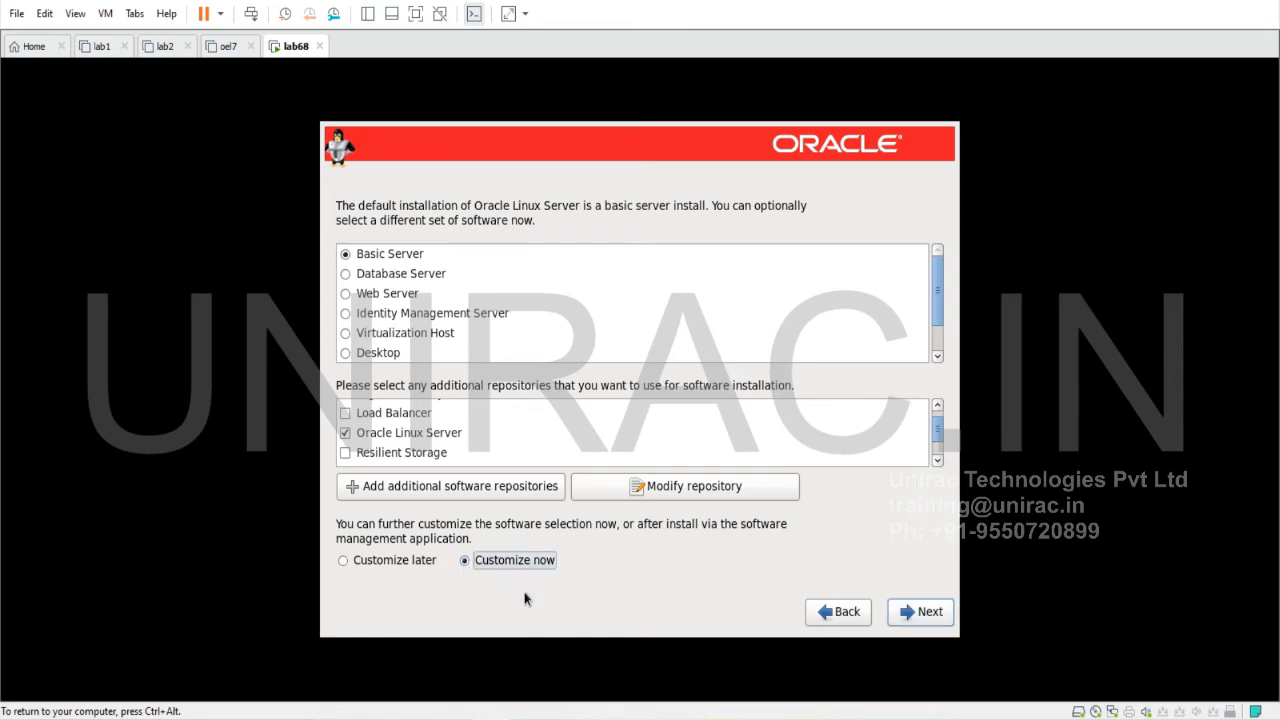
{"action": "left_click", "coordinate": [919, 615]}
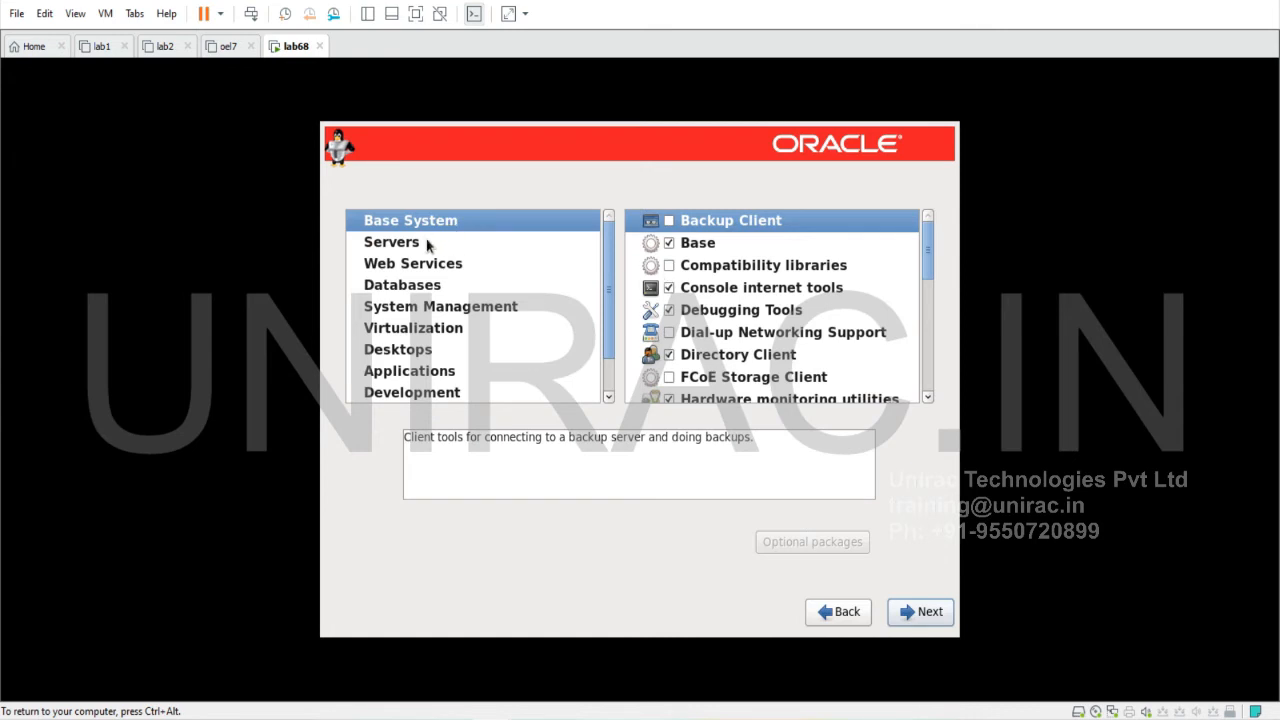
Tick Compatibility libraries, Security Tools and Legacy UNIX compatibility in the Base System category
{"action": "left_click", "coordinate": [669, 265]}
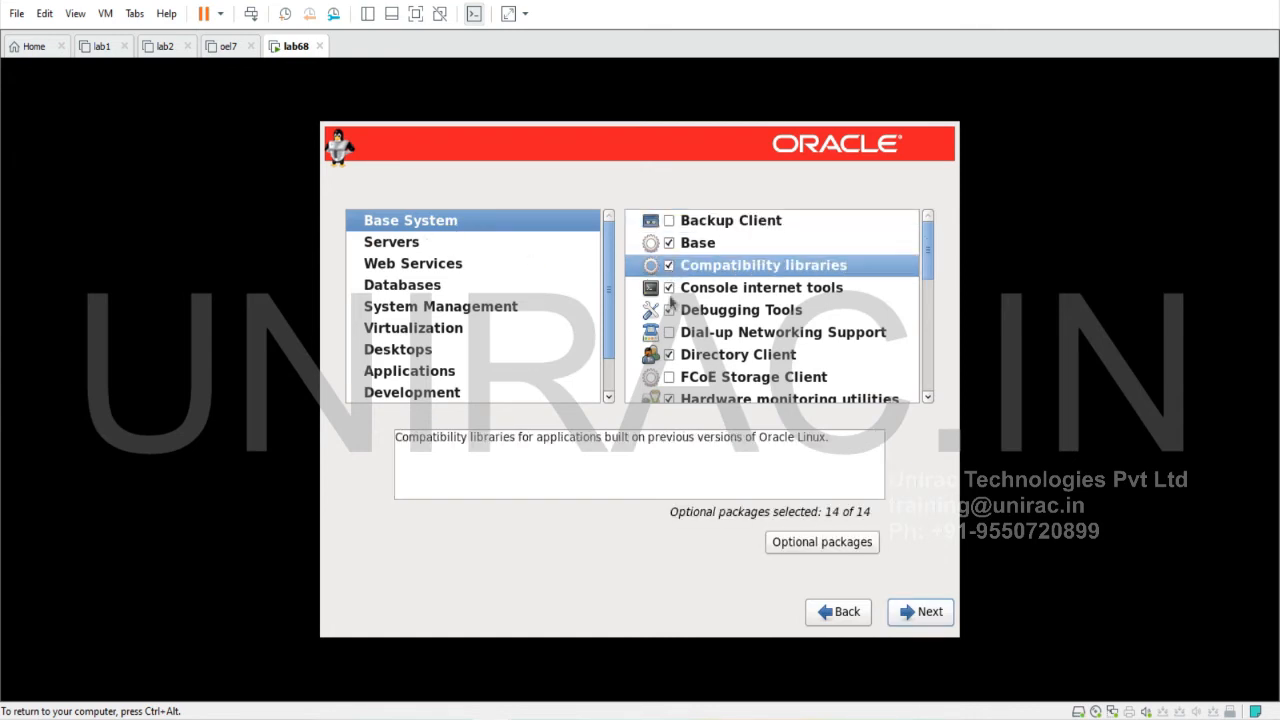
{"action": "scroll", "coordinate": [730, 390], "scroll_direction": "down", "scroll_amount": 2}
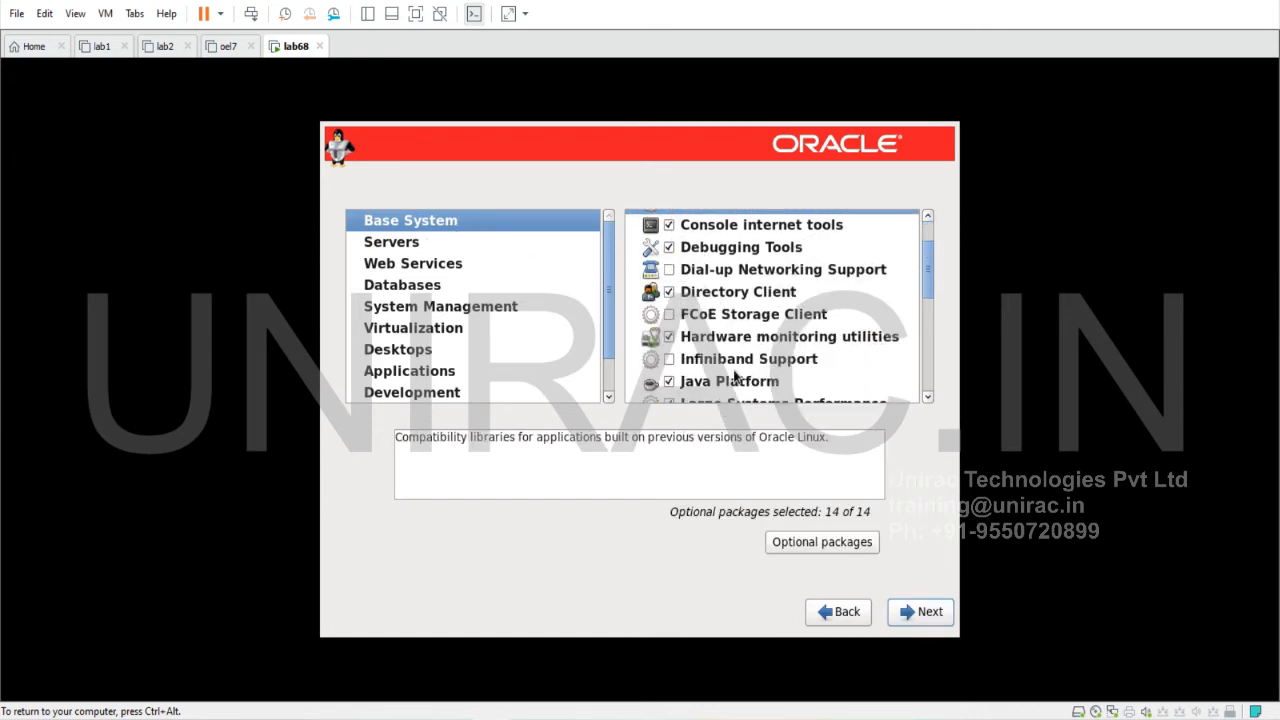
{"action": "scroll", "coordinate": [717, 377], "scroll_direction": "down", "scroll_amount": 1}
{"action": "scroll", "coordinate": [717, 380], "scroll_direction": "down", "scroll_amount": 4}
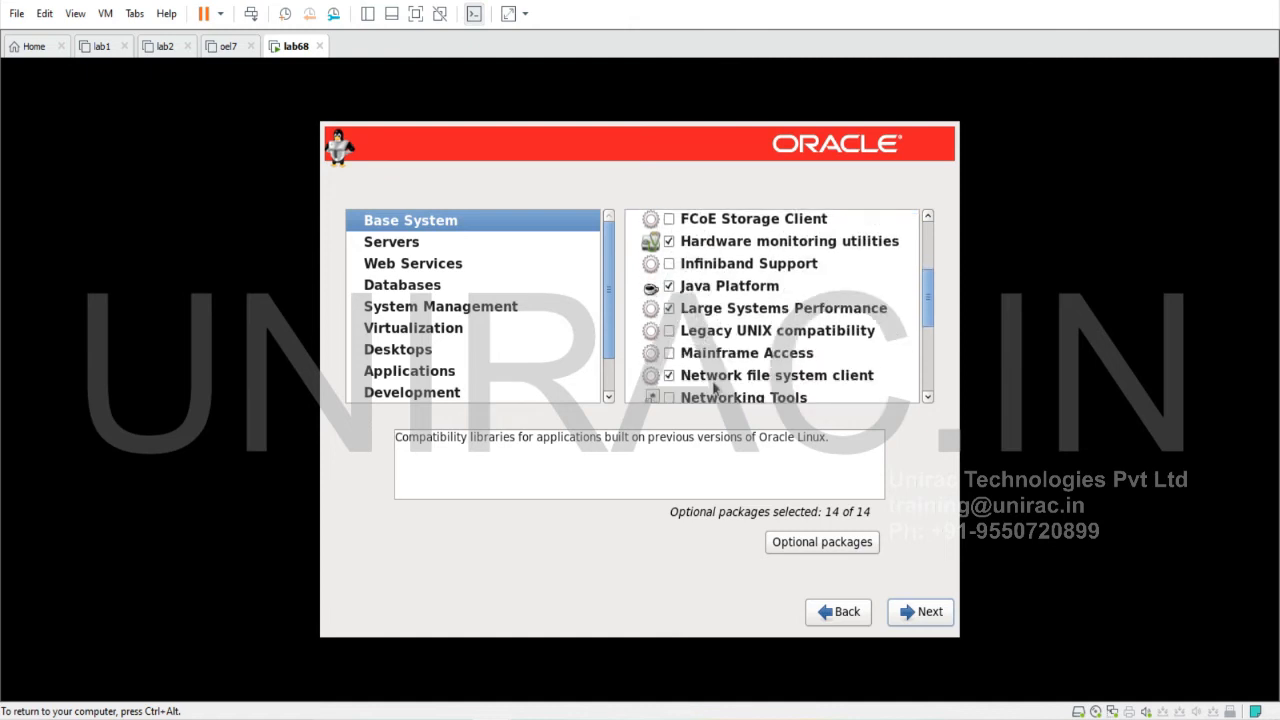
{"action": "scroll", "coordinate": [713, 389], "scroll_direction": "down", "scroll_amount": 3}
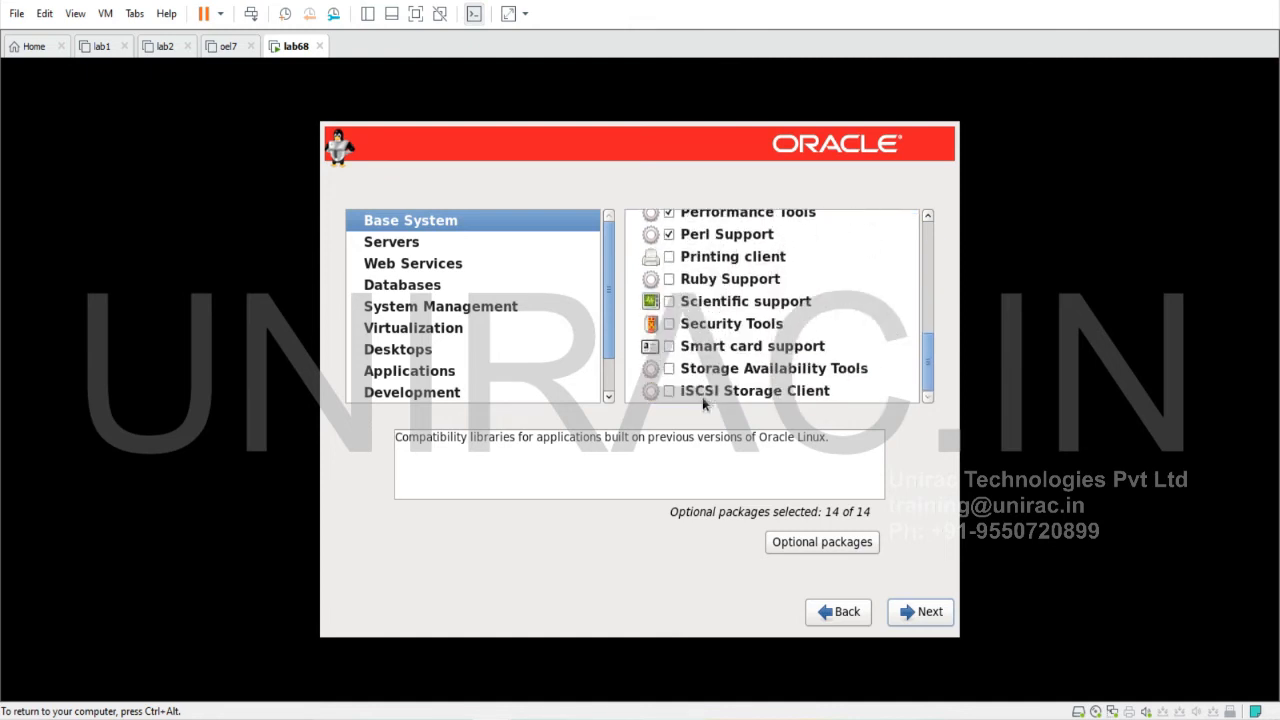
{"action": "left_click", "coordinate": [668, 326]}
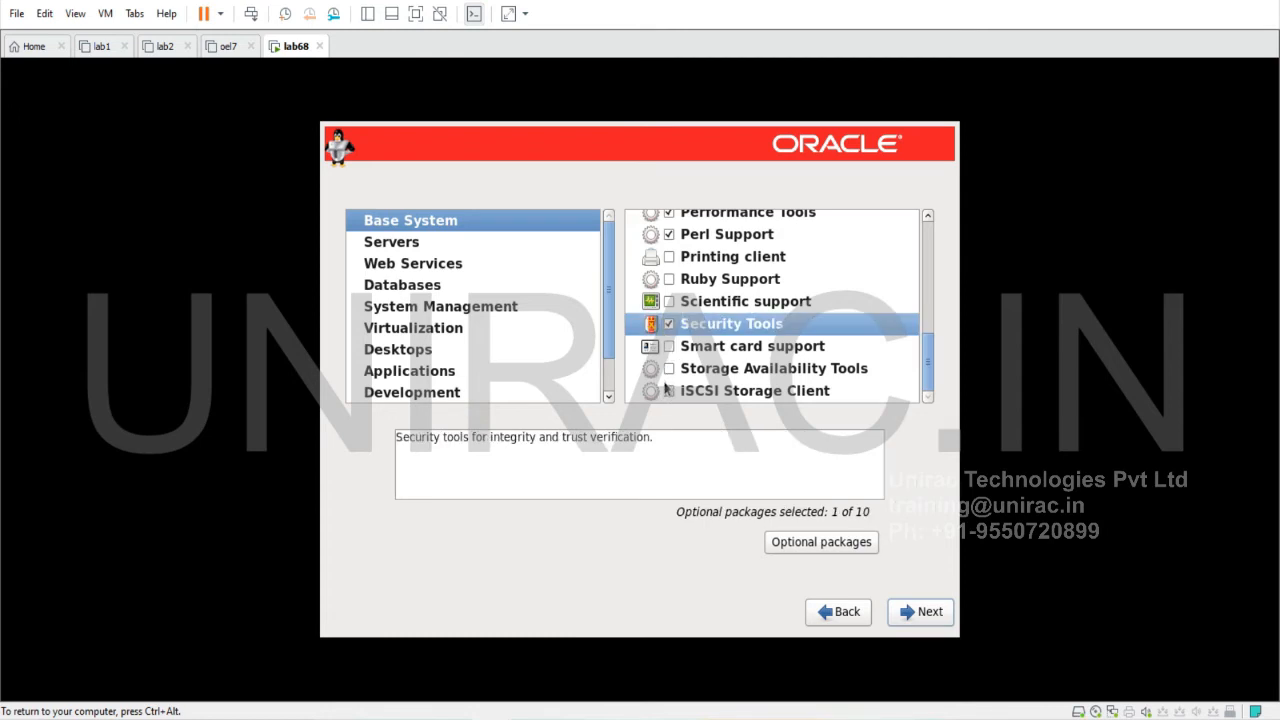
{"action": "scroll", "coordinate": [664, 390], "scroll_direction": "up", "scroll_amount": 5}
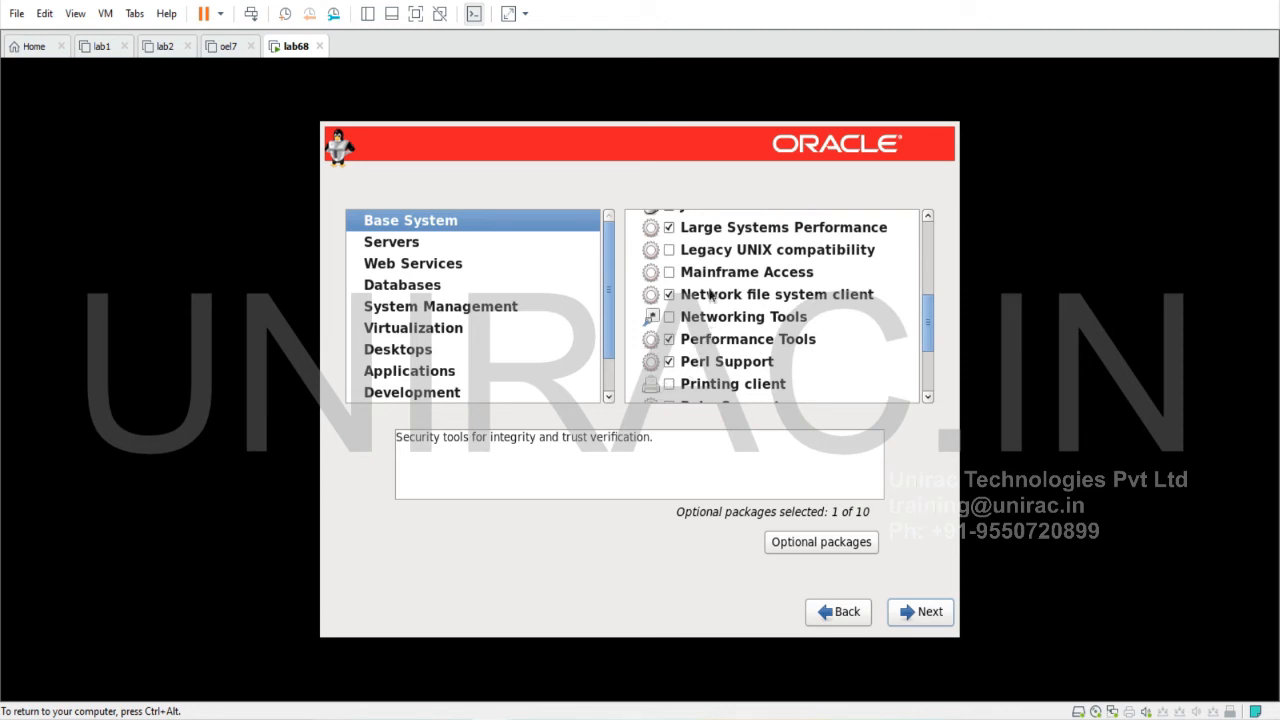
{"action": "left_click", "coordinate": [714, 250]}
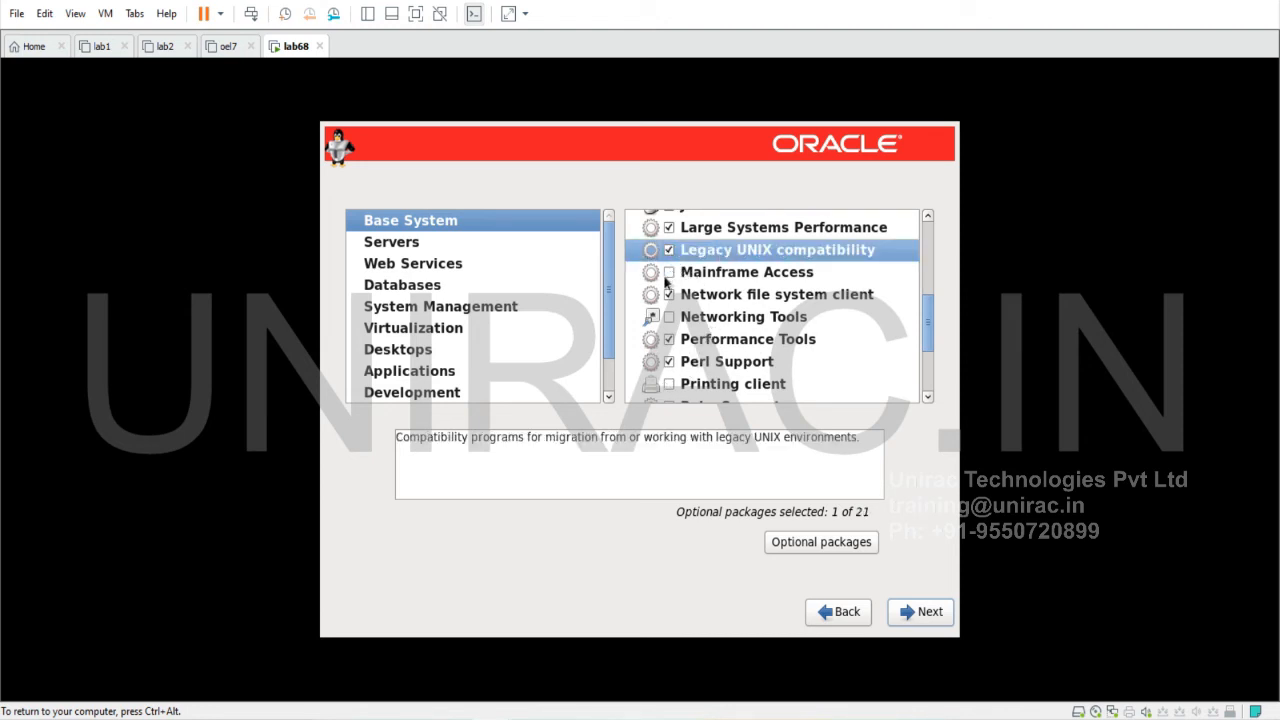
{"action": "left_click", "coordinate": [460, 243]}
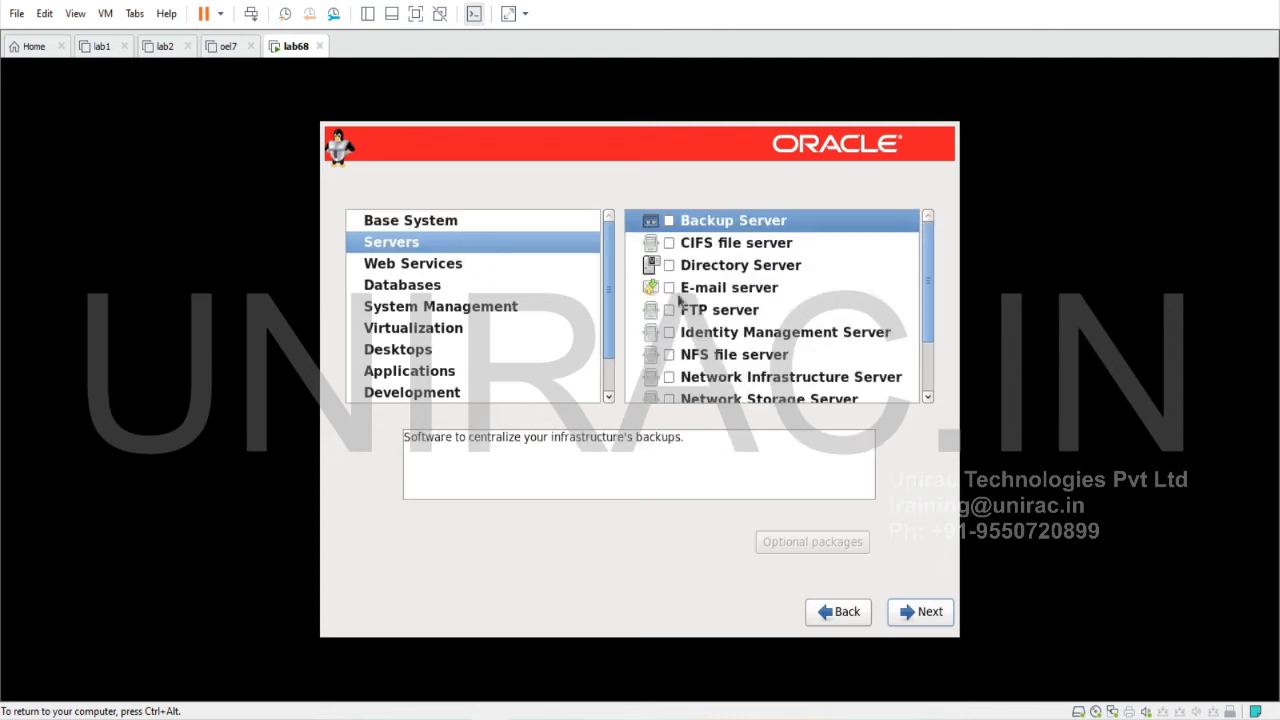
Add the System administration tools, System Management and Virtualization Tools package groups
{"action": "scroll", "coordinate": [757, 315], "scroll_direction": "down", "scroll_amount": 2}
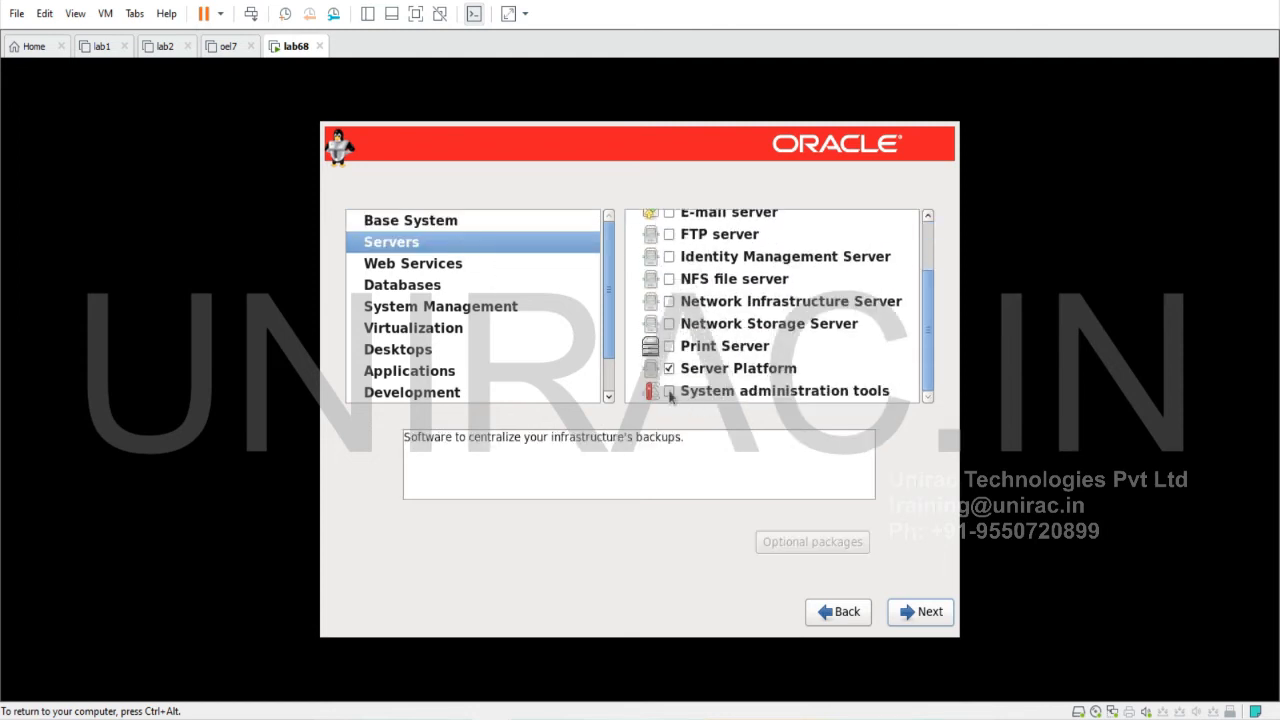
{"action": "left_click", "coordinate": [669, 392]}
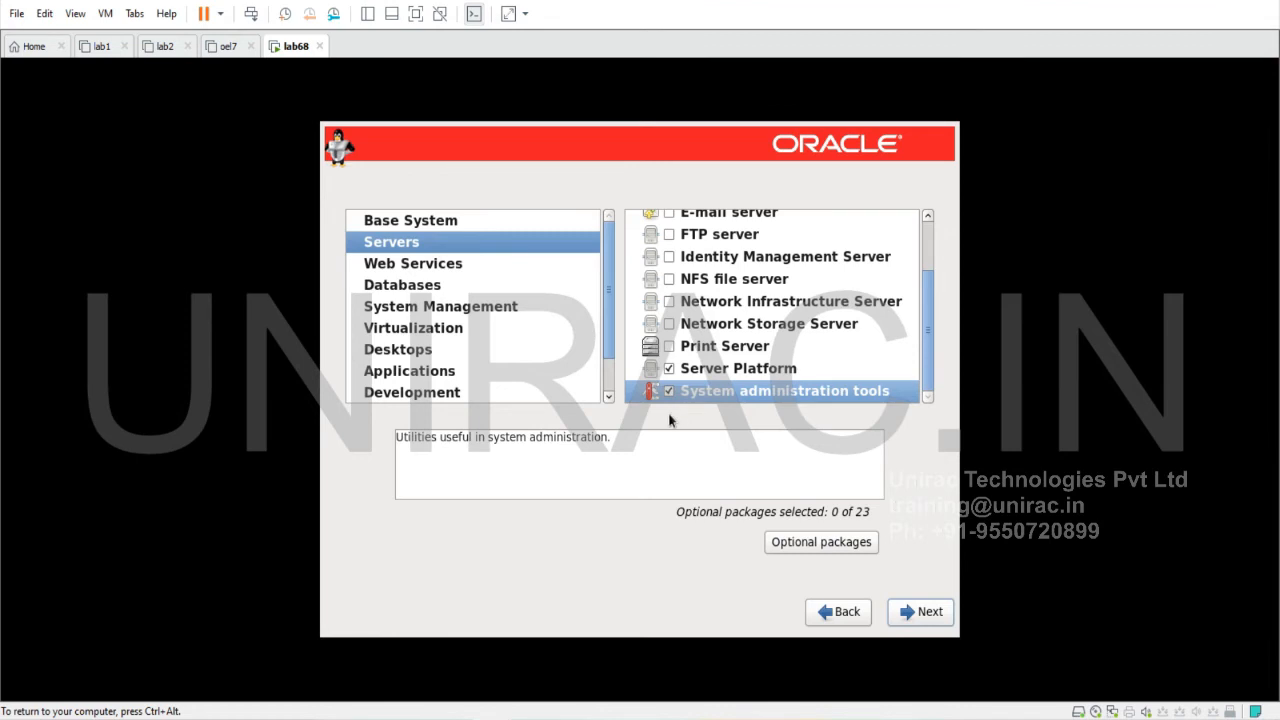
{"action": "left_click", "coordinate": [426, 265]}
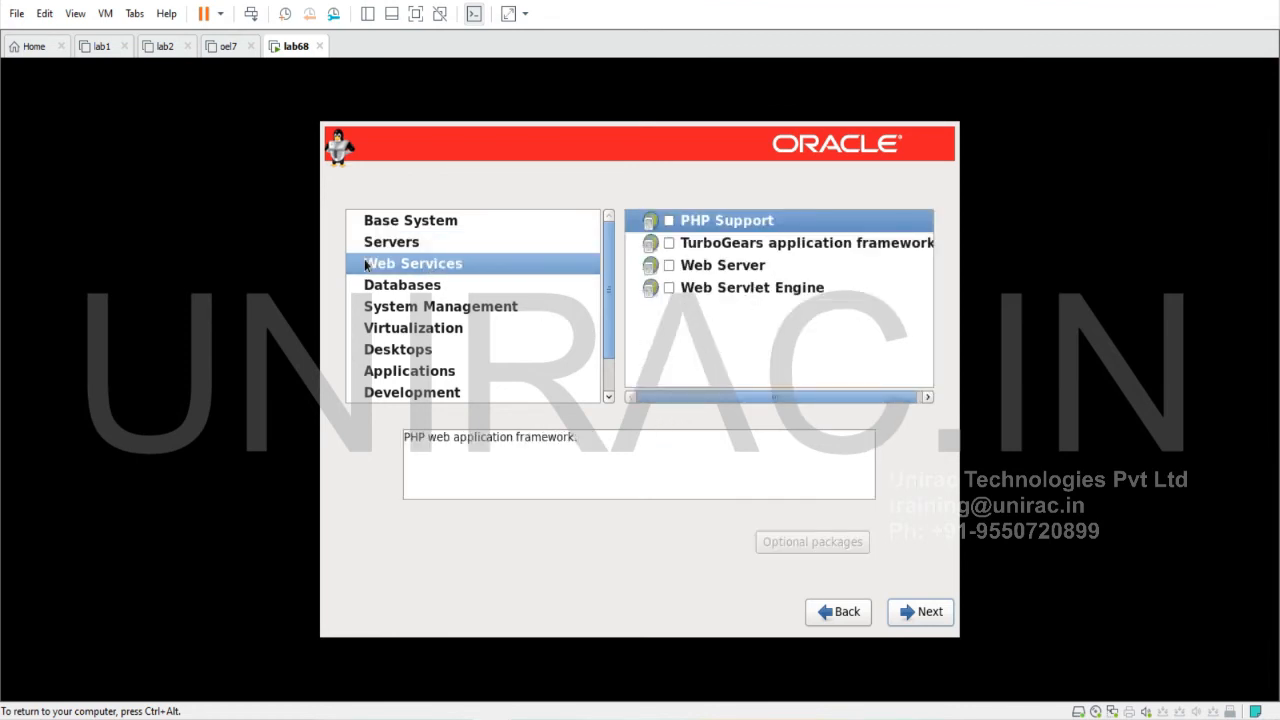
{"action": "left_click", "coordinate": [385, 287]}
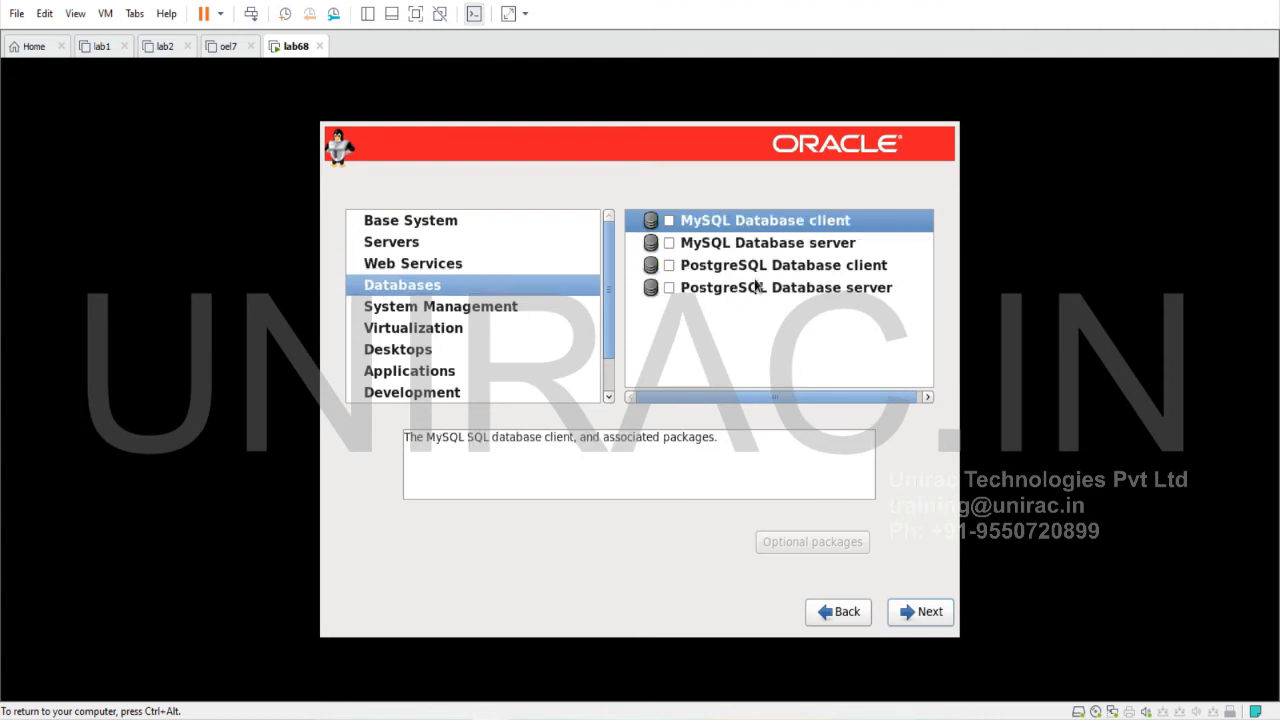
{"action": "left_click", "coordinate": [392, 310]}
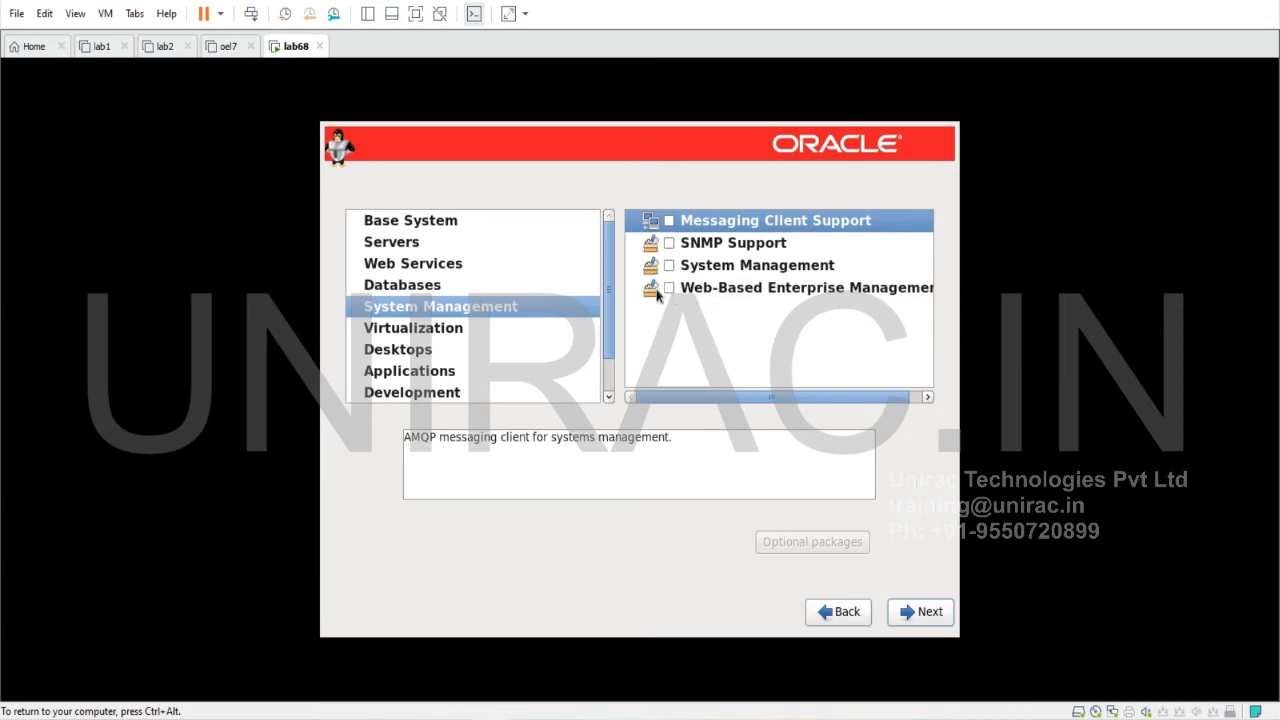
{"action": "left_click", "coordinate": [669, 266]}
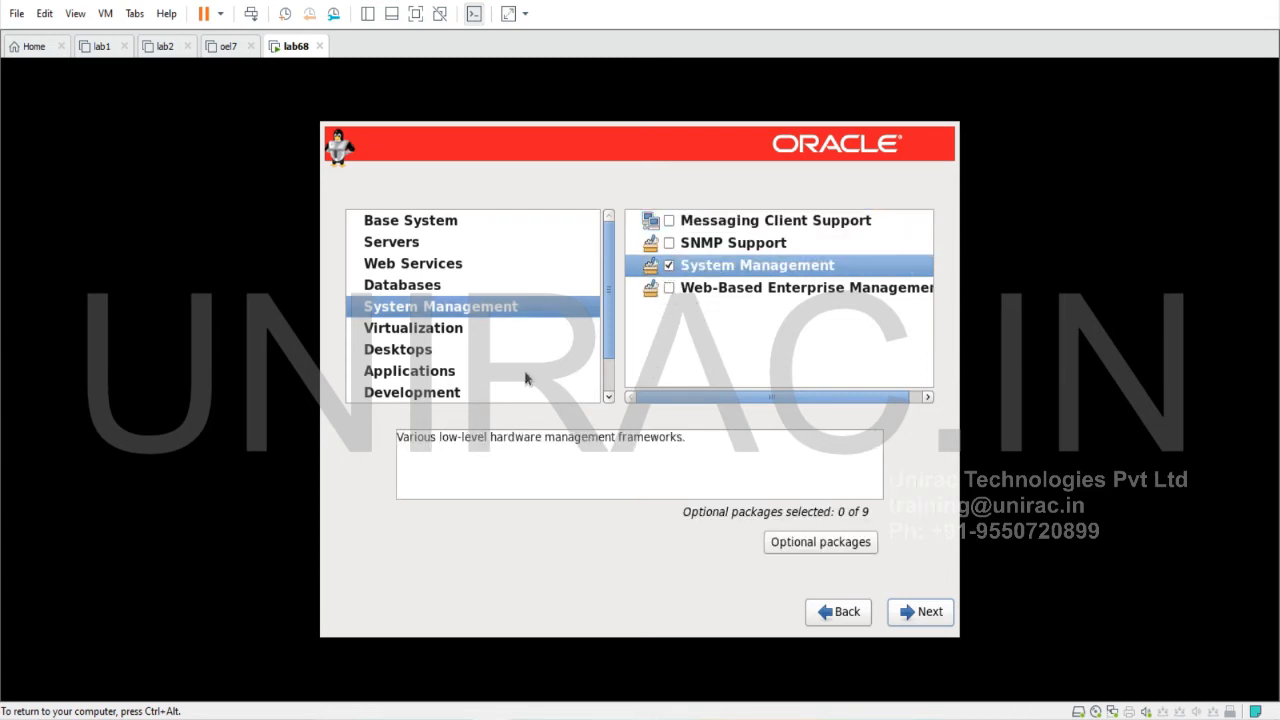
{"action": "left_click", "coordinate": [398, 332]}
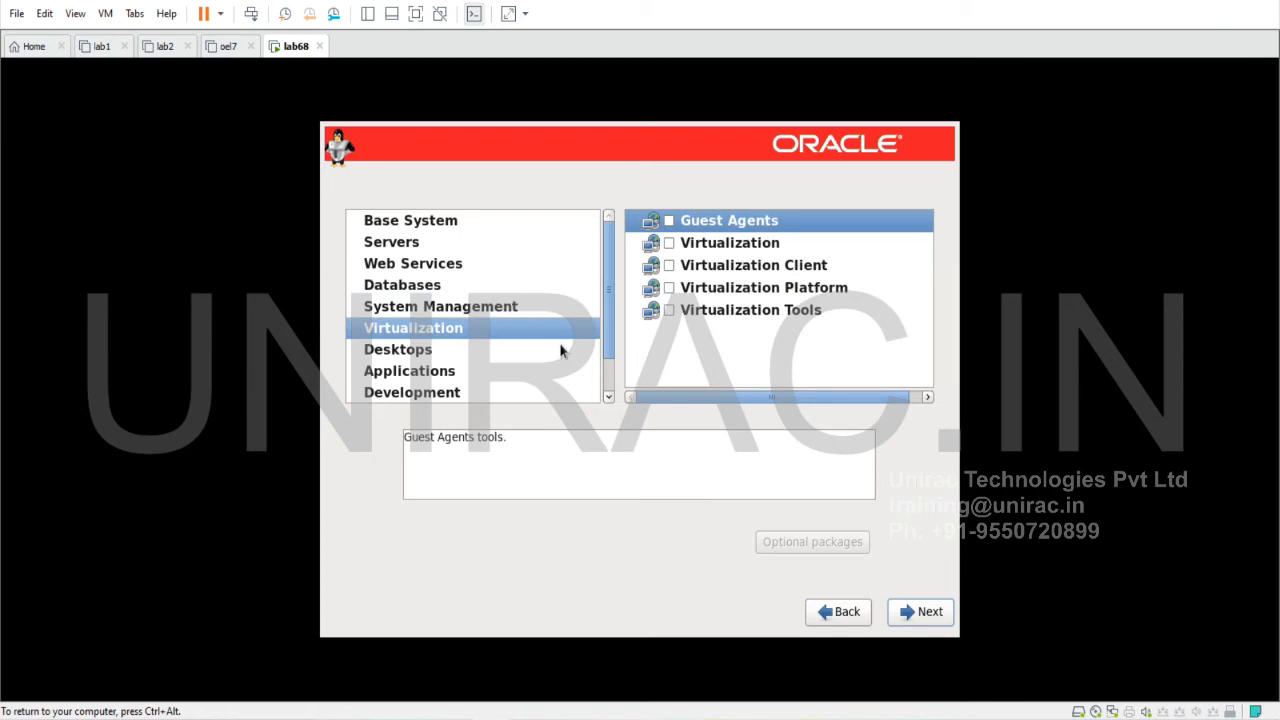
{"action": "left_click", "coordinate": [669, 311]}
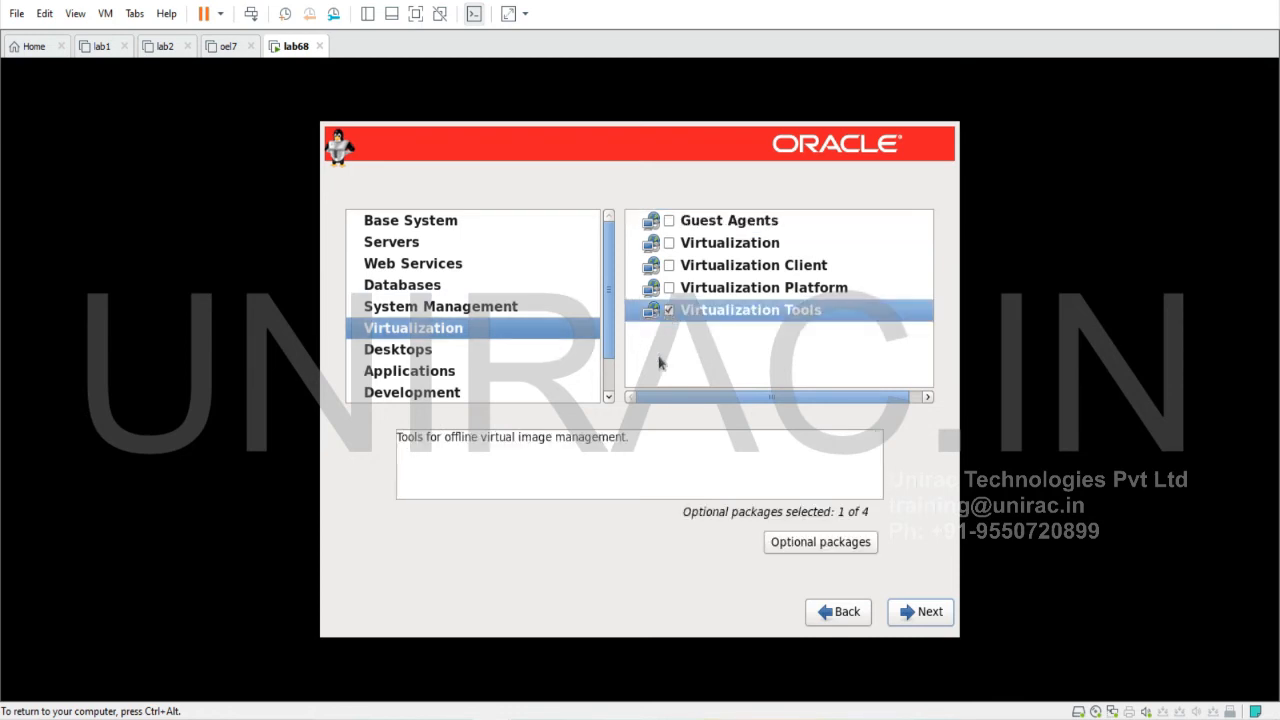
{"action": "scroll", "coordinate": [429, 346], "scroll_direction": "down", "scroll_amount": 1}
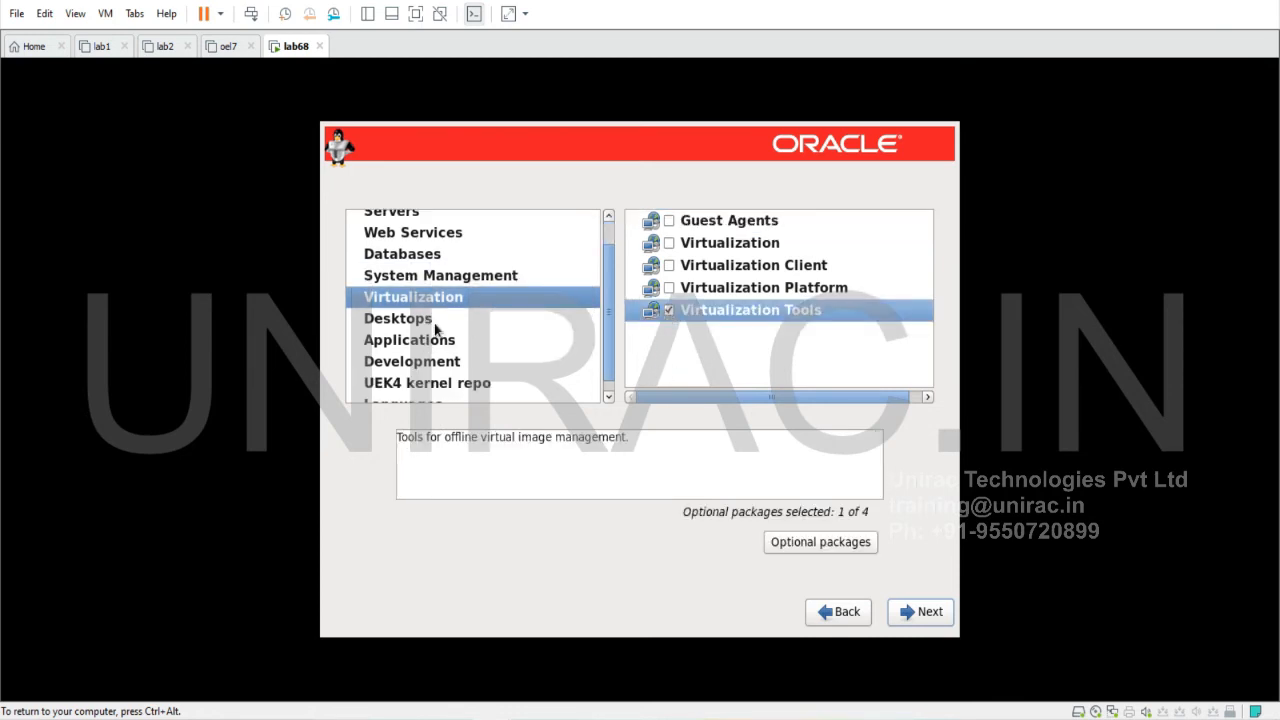
{"action": "left_click", "coordinate": [438, 328]}
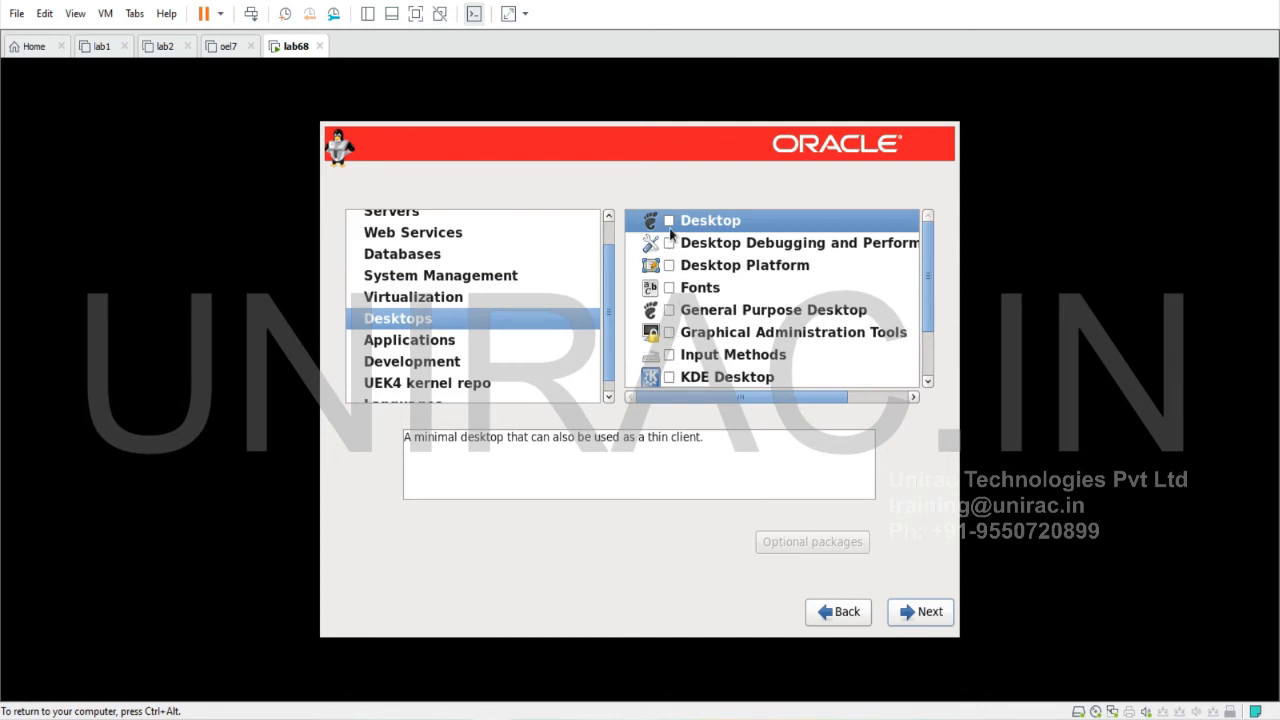
Tick every Desktops group, from Desktop and Fonts through legacy X Window compatibility and X Window System
{"action": "left_click", "coordinate": [669, 220]}
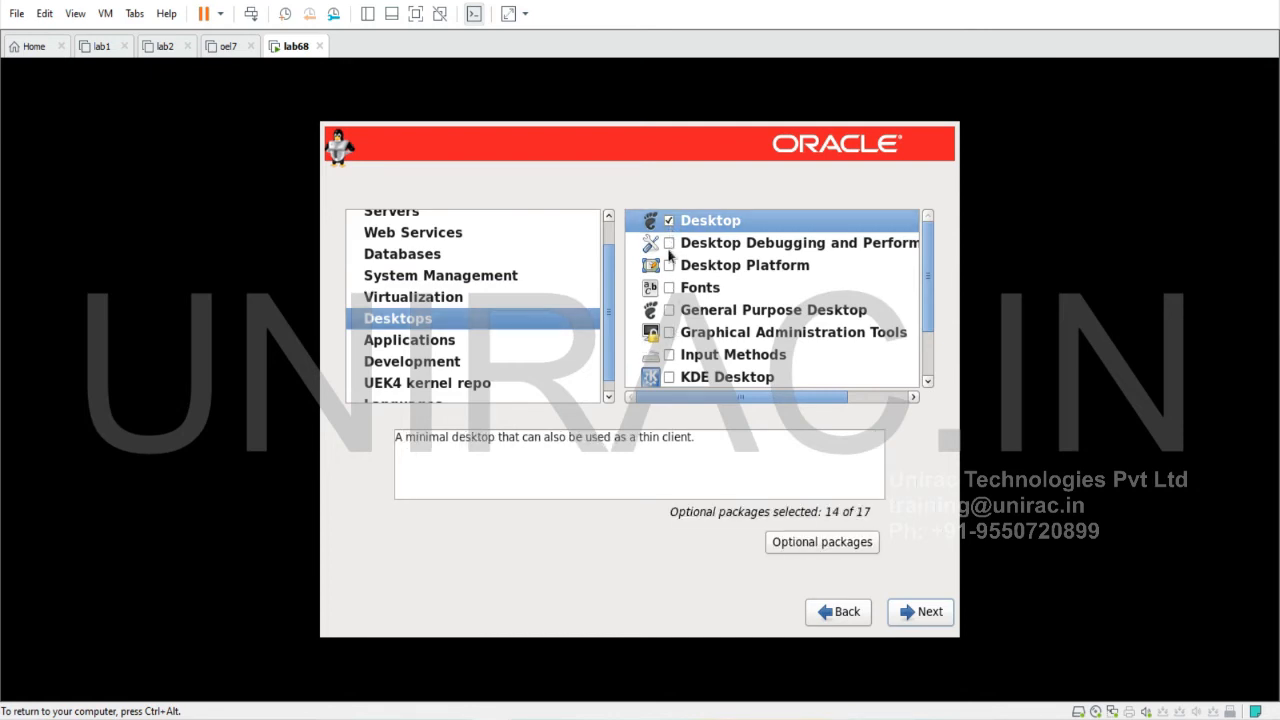
{"action": "left_click", "coordinate": [671, 245]}
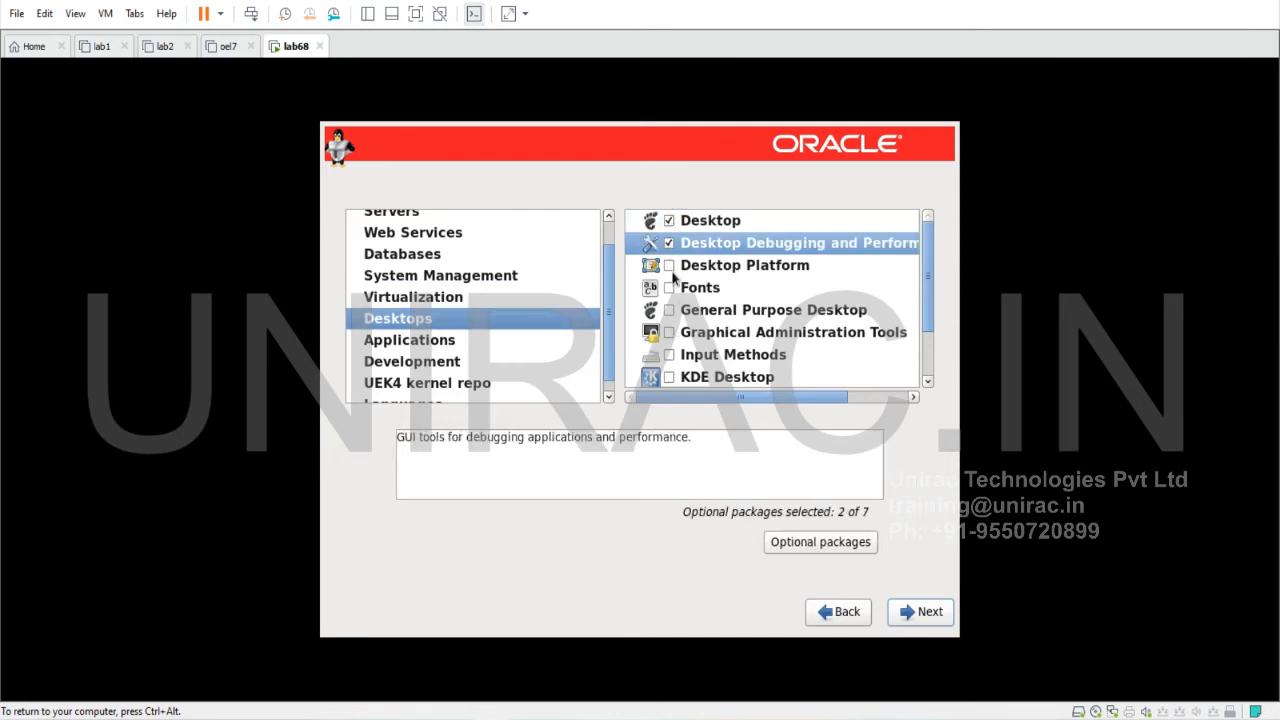
{"action": "left_click", "coordinate": [669, 266]}
{"action": "left_click", "coordinate": [669, 288]}
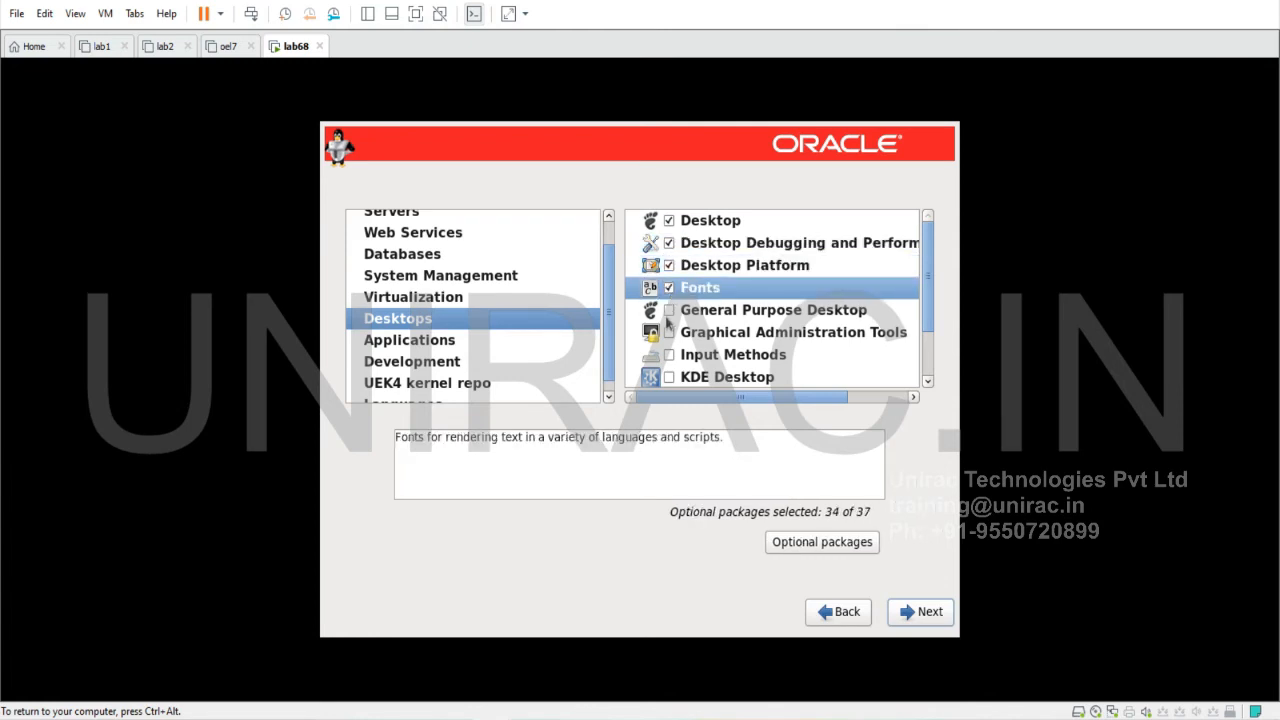
{"action": "left_click", "coordinate": [669, 310]}
{"action": "left_click", "coordinate": [669, 332]}
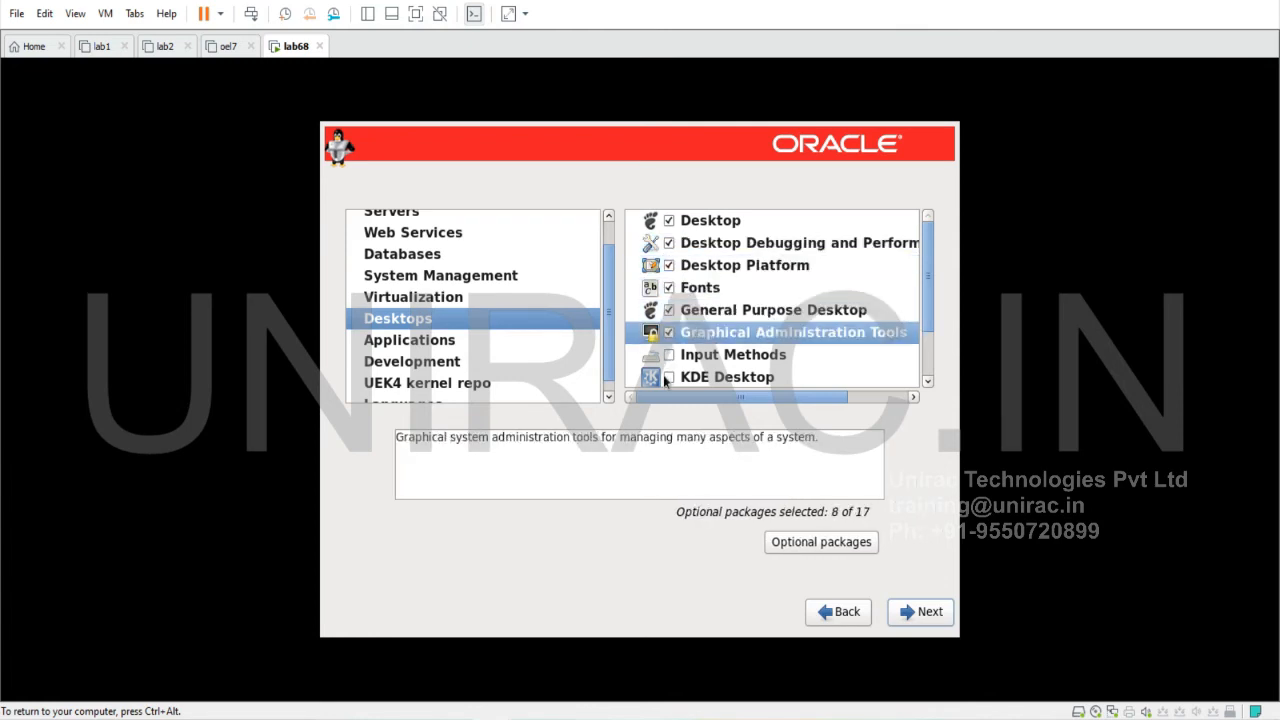
{"action": "scroll", "coordinate": [665, 381], "scroll_direction": "down", "scroll_amount": 3}
{"action": "left_click", "coordinate": [669, 331]}
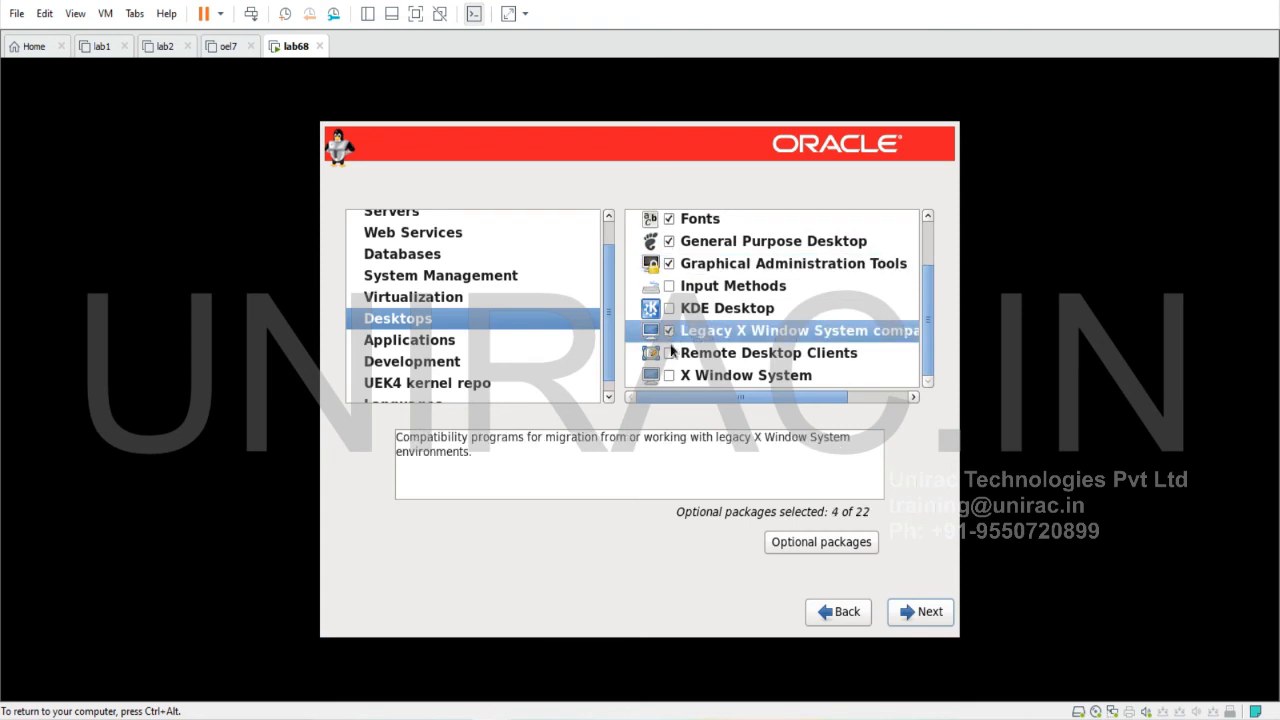
{"action": "left_click", "coordinate": [669, 377]}
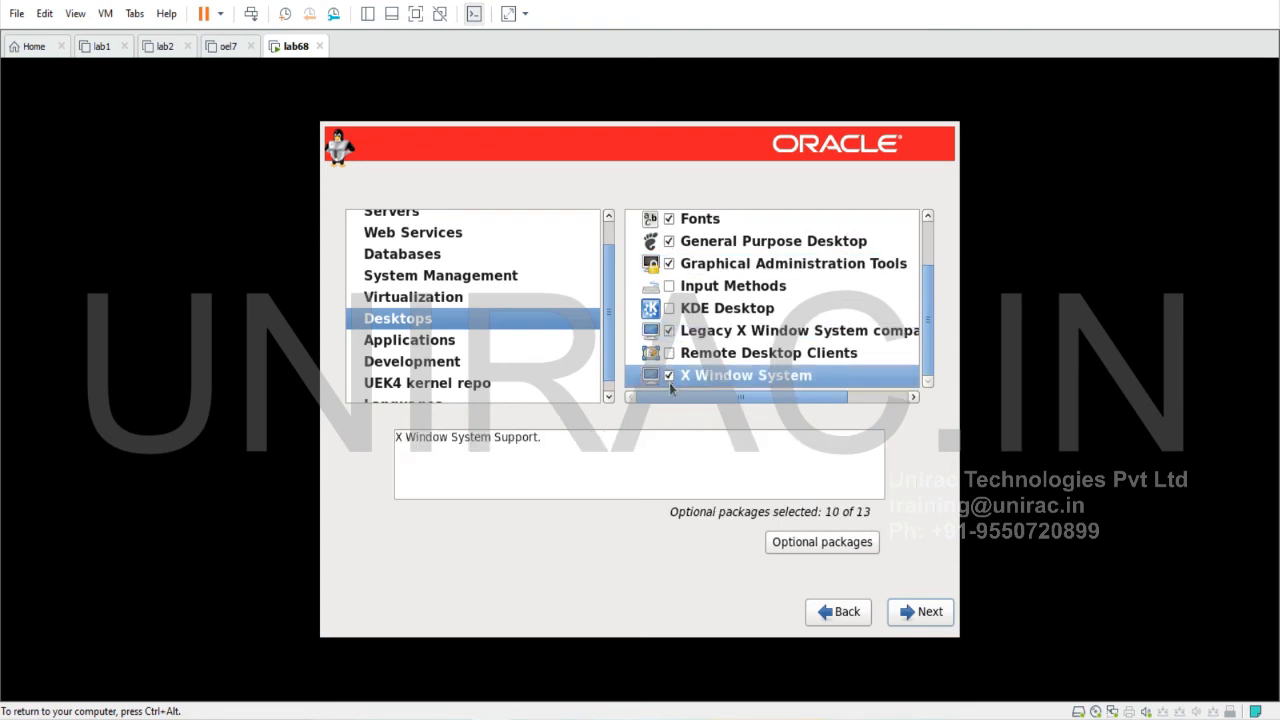
Add the Internet Browser and Development tools package groups
{"action": "left_click", "coordinate": [418, 340]}
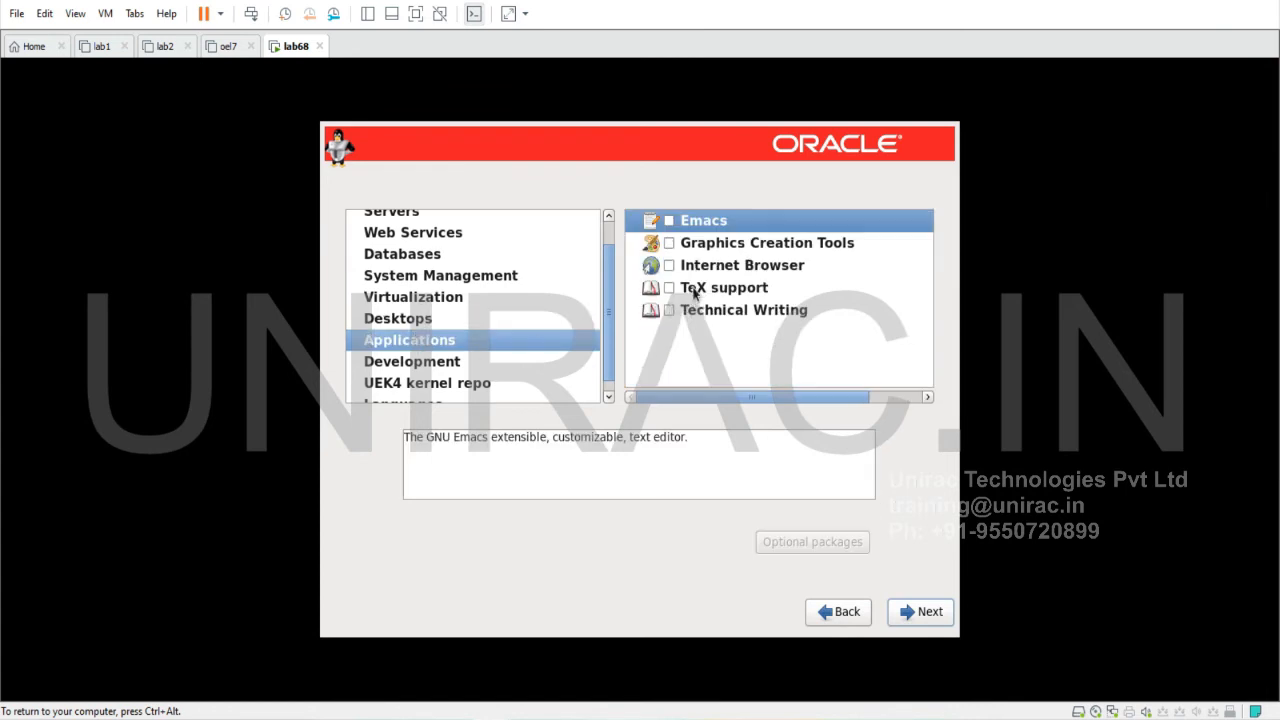
{"action": "left_click", "coordinate": [669, 266]}
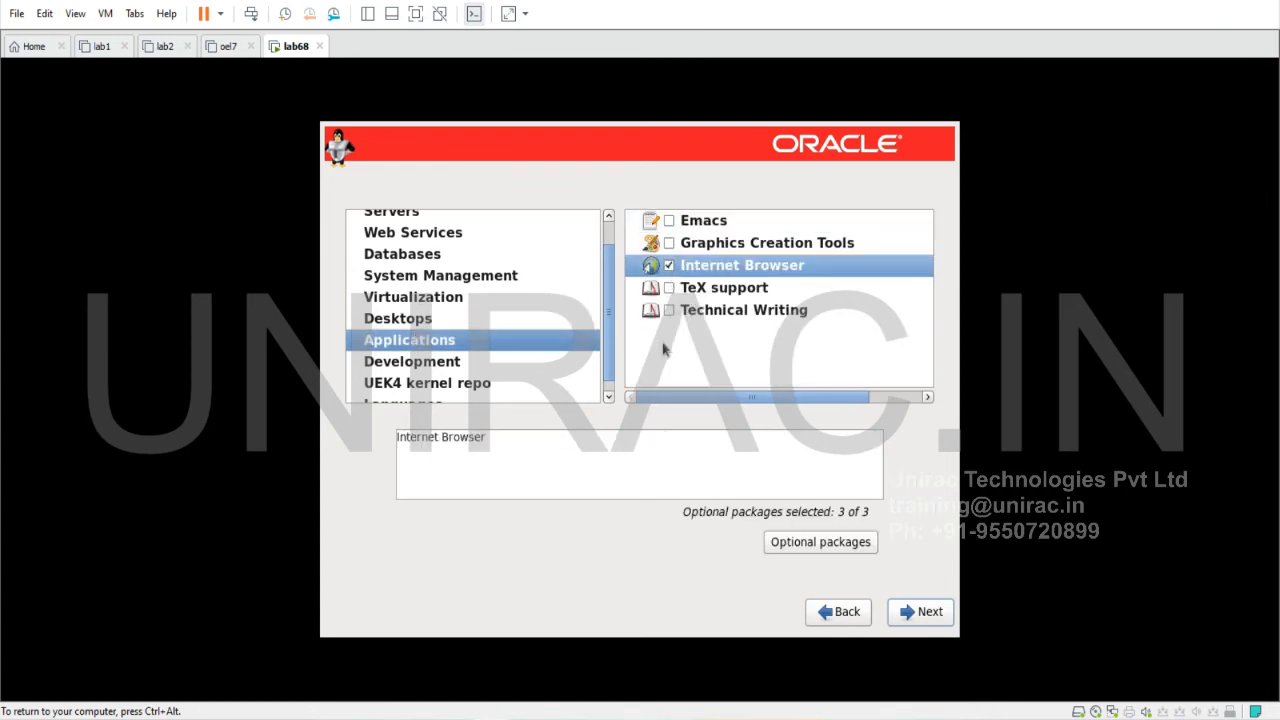
{"action": "left_click", "coordinate": [445, 364]}
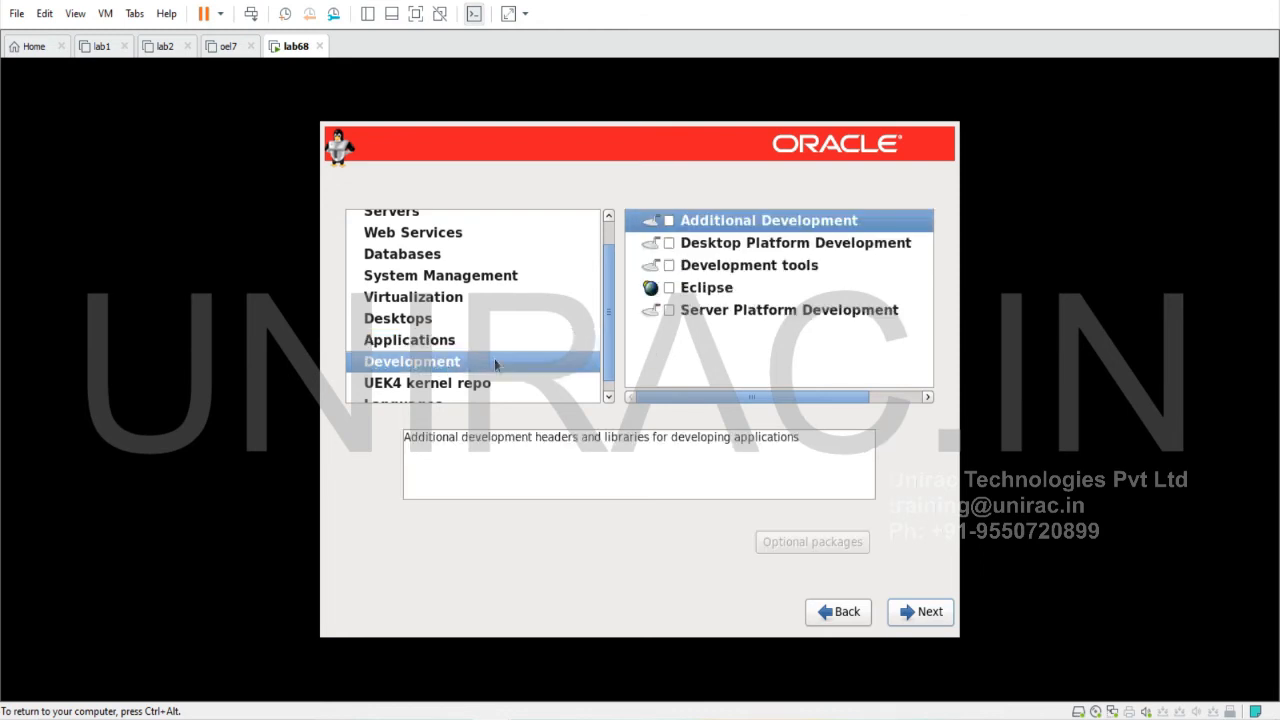
{"action": "left_click", "coordinate": [668, 266]}
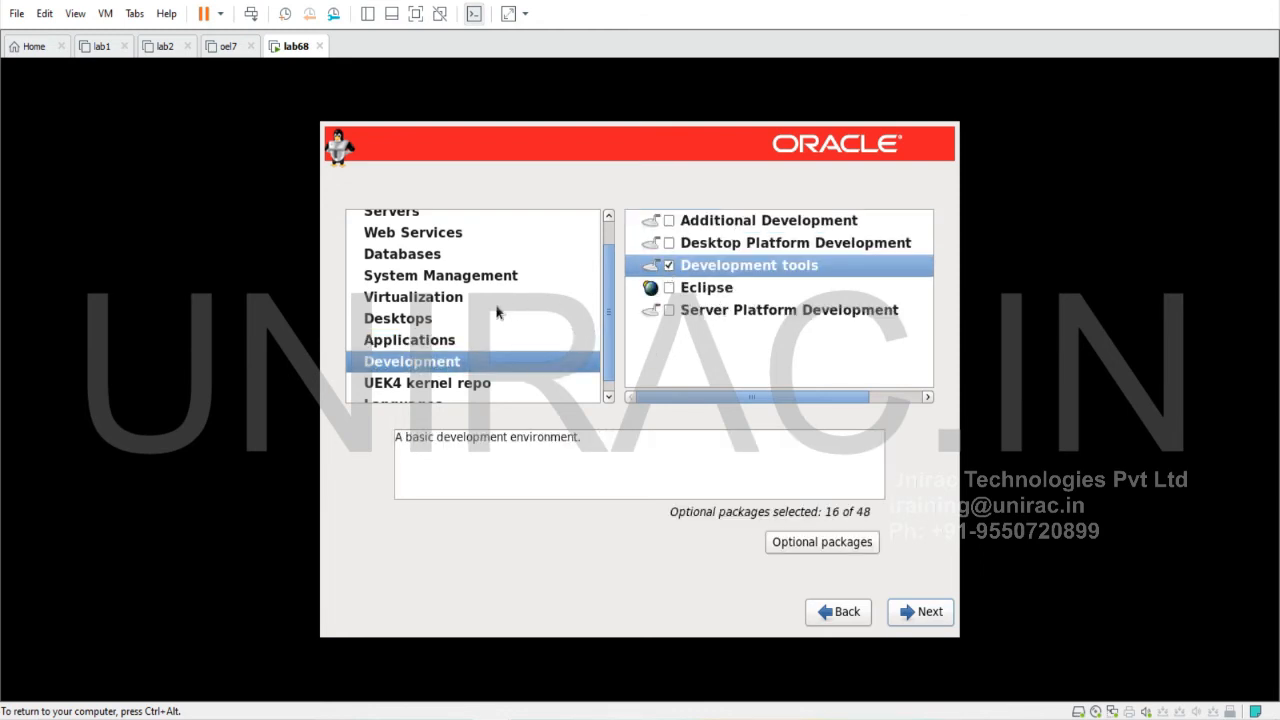
Review the Base System and Servers selections, reading the descriptions of the chosen groups
{"action": "scroll", "coordinate": [463, 390], "scroll_direction": "down", "scroll_amount": 1}
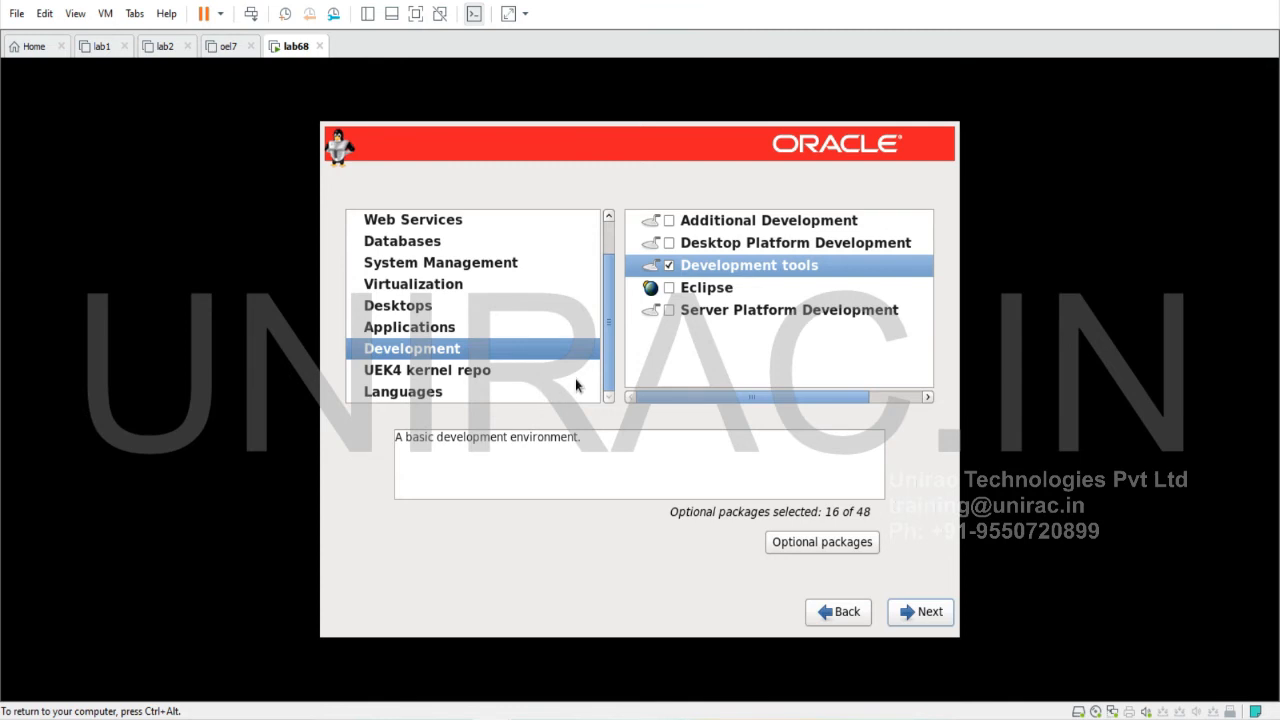
{"action": "scroll", "coordinate": [510, 290], "scroll_direction": "up", "scroll_amount": 1}
{"action": "left_click", "coordinate": [499, 222]}
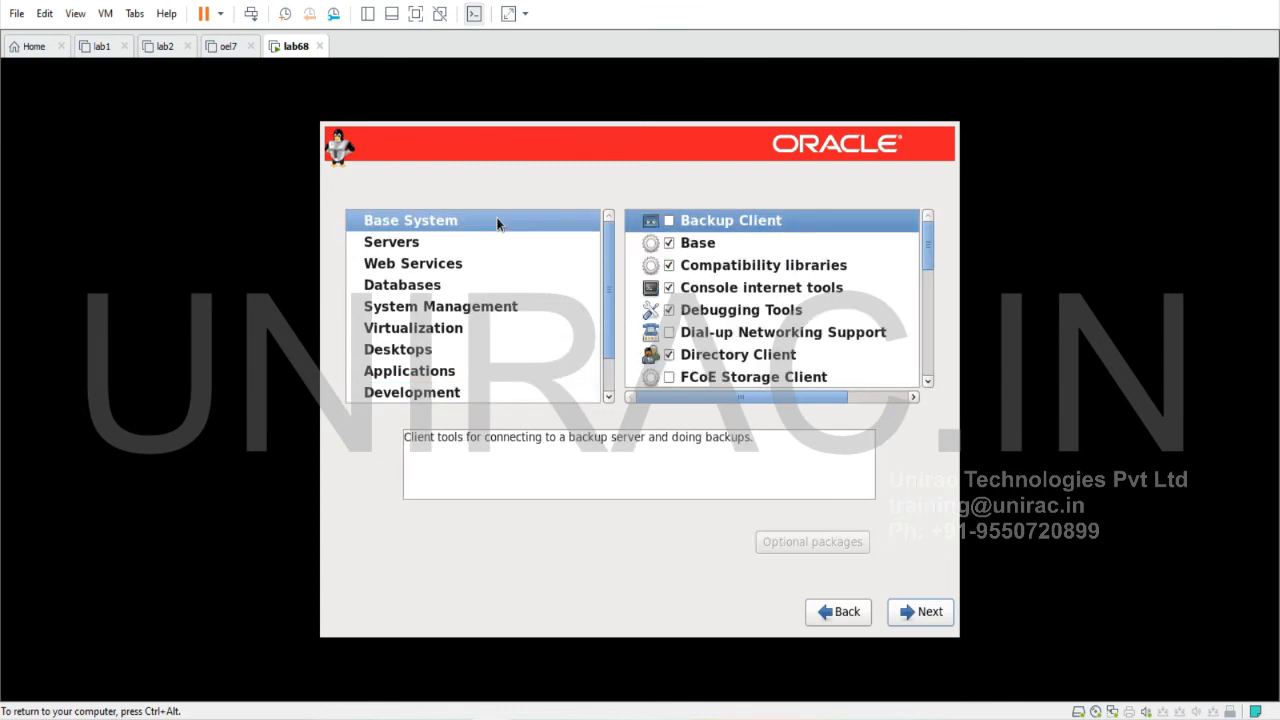
{"action": "left_click", "coordinate": [722, 270]}
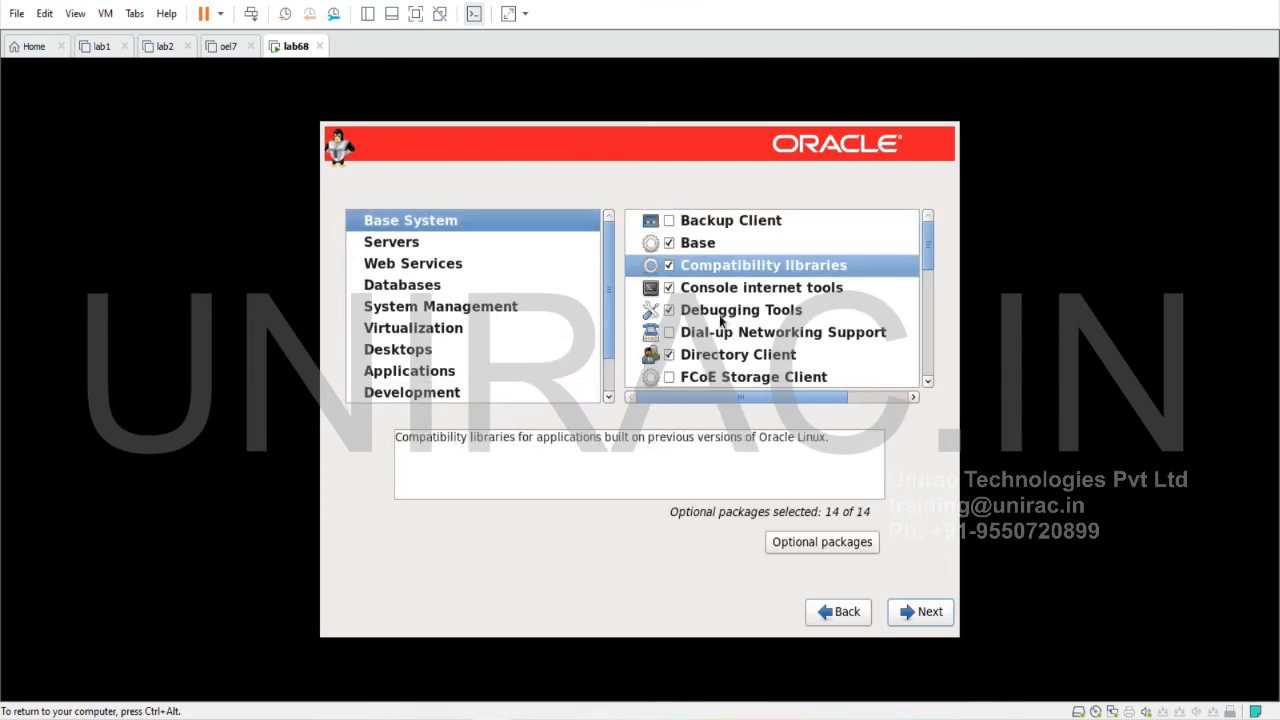
{"action": "scroll", "coordinate": [722, 324], "scroll_direction": "down", "scroll_amount": 1}
{"action": "scroll", "coordinate": [767, 325], "scroll_direction": "down", "scroll_amount": 2}
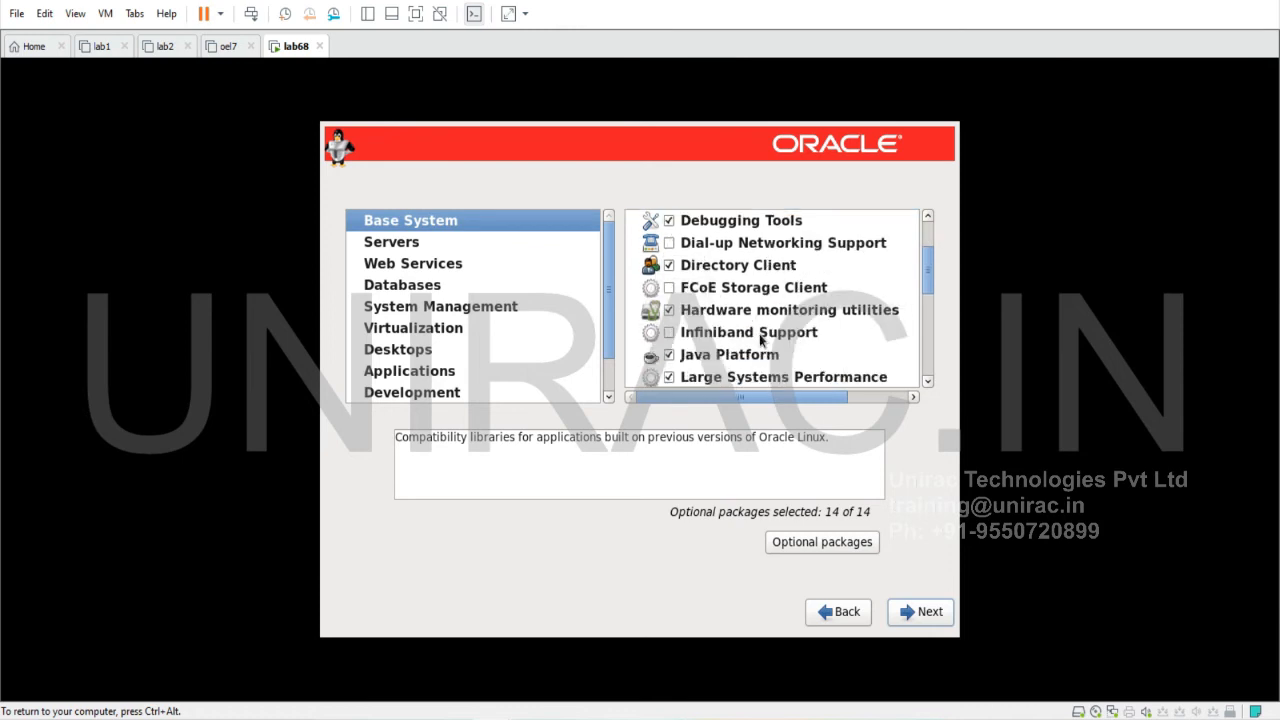
{"action": "scroll", "coordinate": [768, 335], "scroll_direction": "down", "scroll_amount": 2}
{"action": "left_click", "coordinate": [768, 340]}
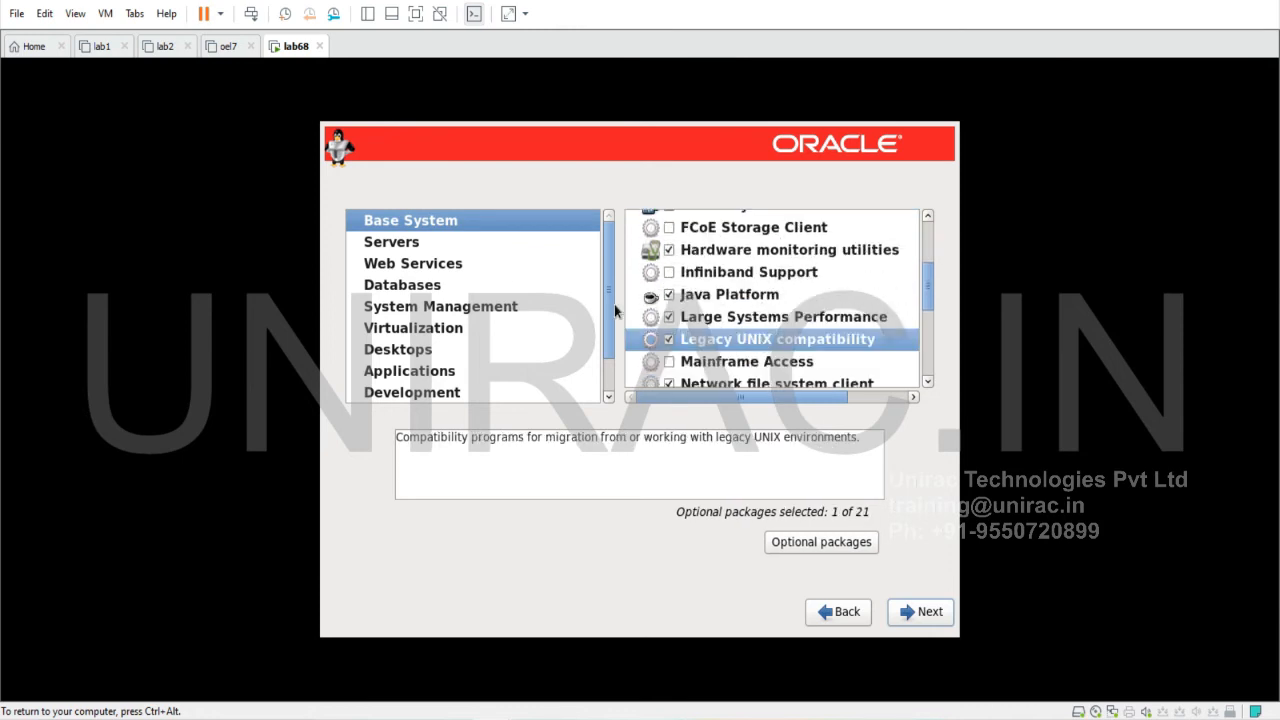
{"action": "left_click", "coordinate": [448, 250]}
{"action": "scroll", "coordinate": [760, 315], "scroll_direction": "down", "scroll_amount": 2}
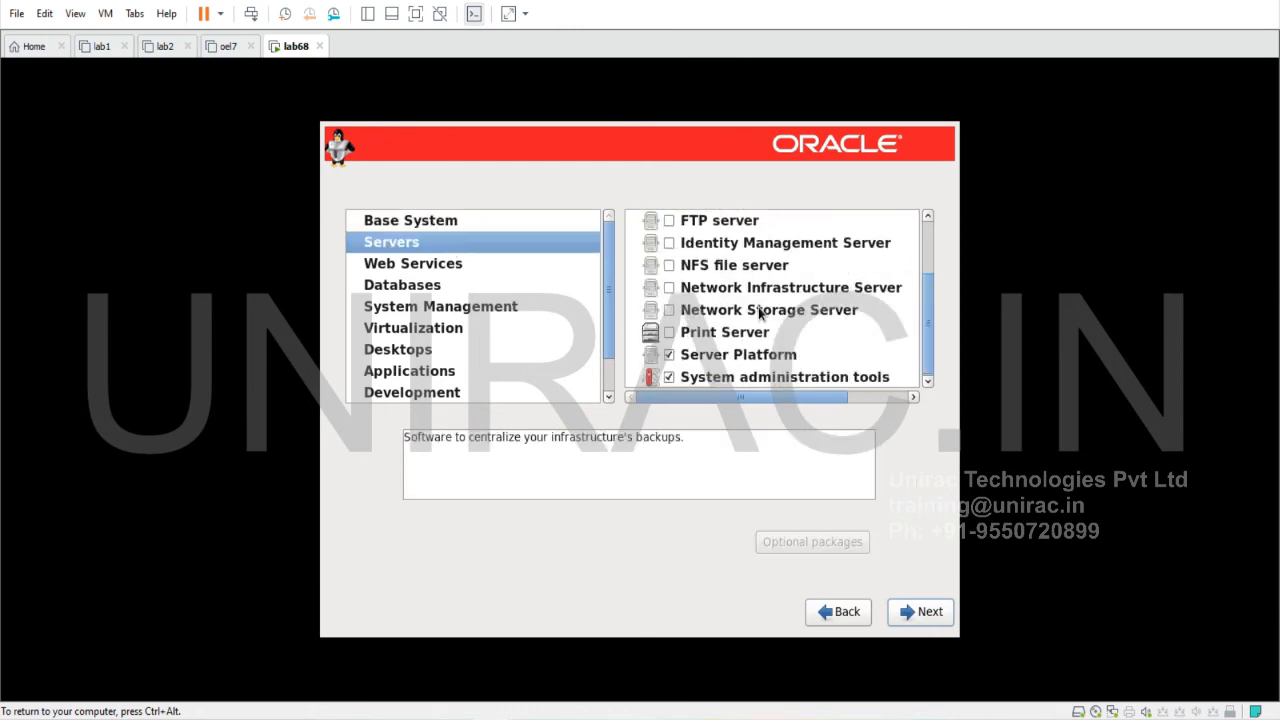
{"action": "left_click", "coordinate": [738, 380]}
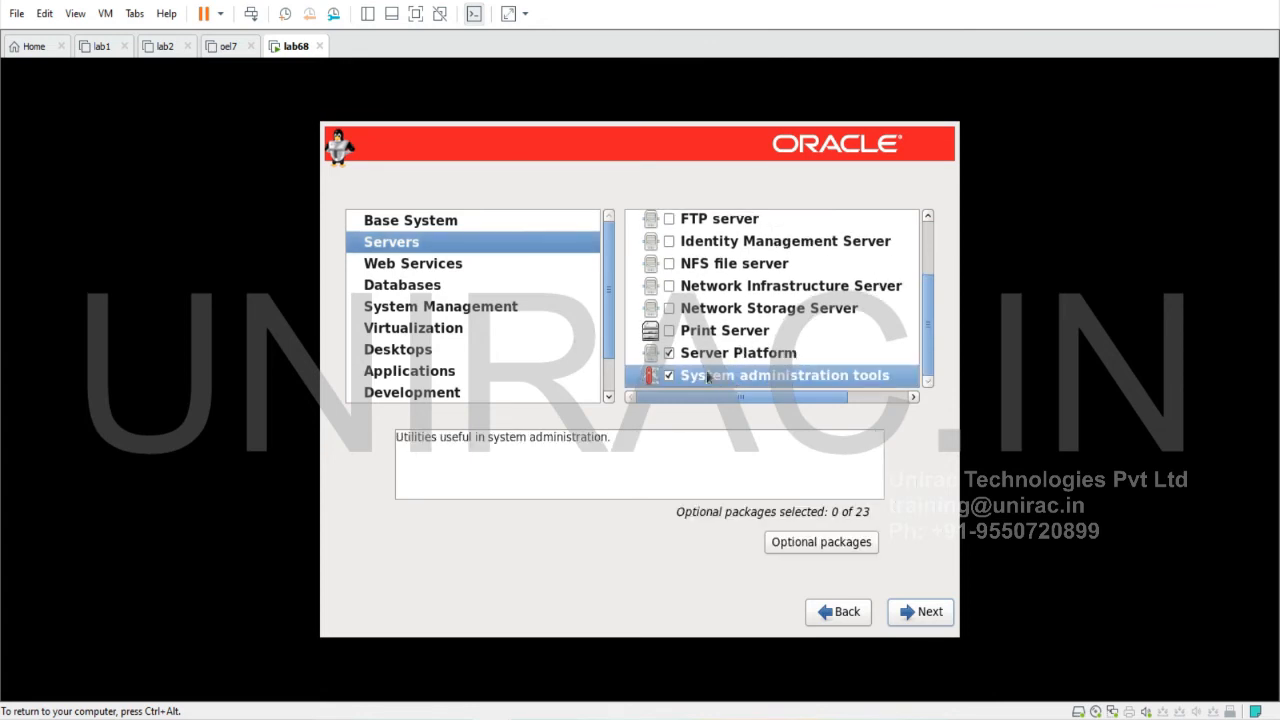
Review the remaining categories from Web Services to Development, then accept the package choices
{"action": "left_click", "coordinate": [413, 268]}
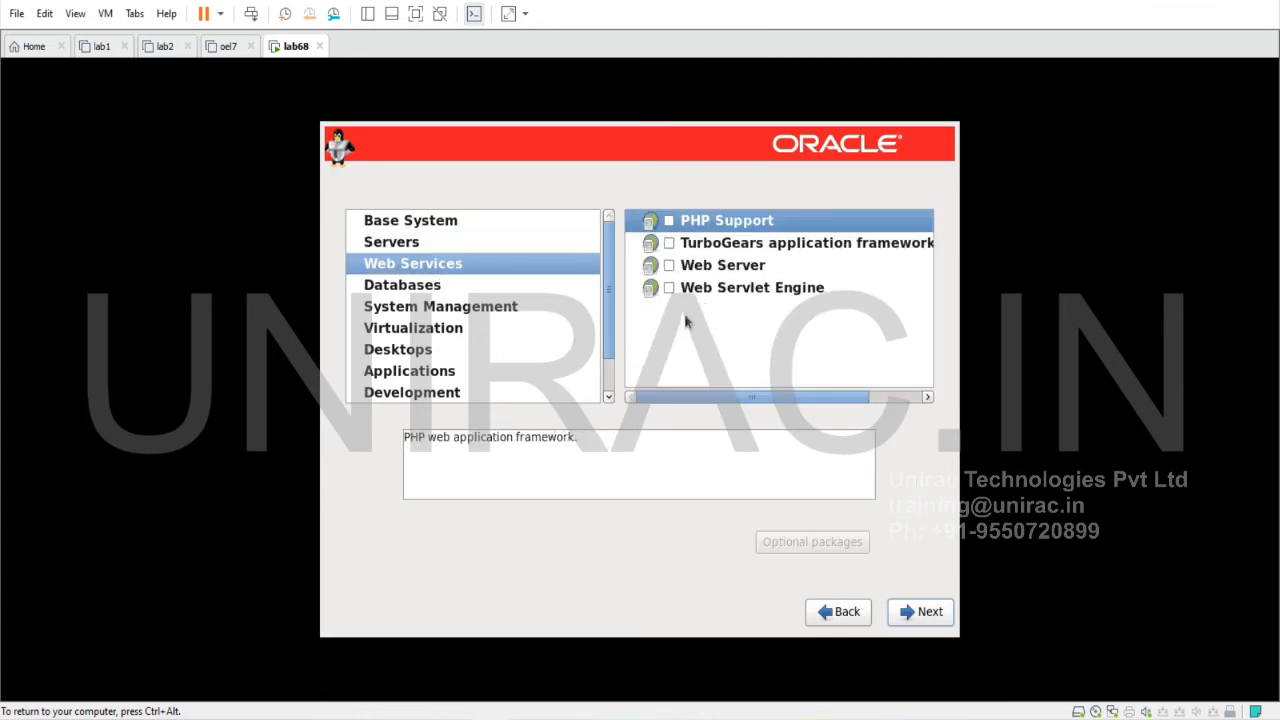
{"action": "left_click", "coordinate": [442, 287]}
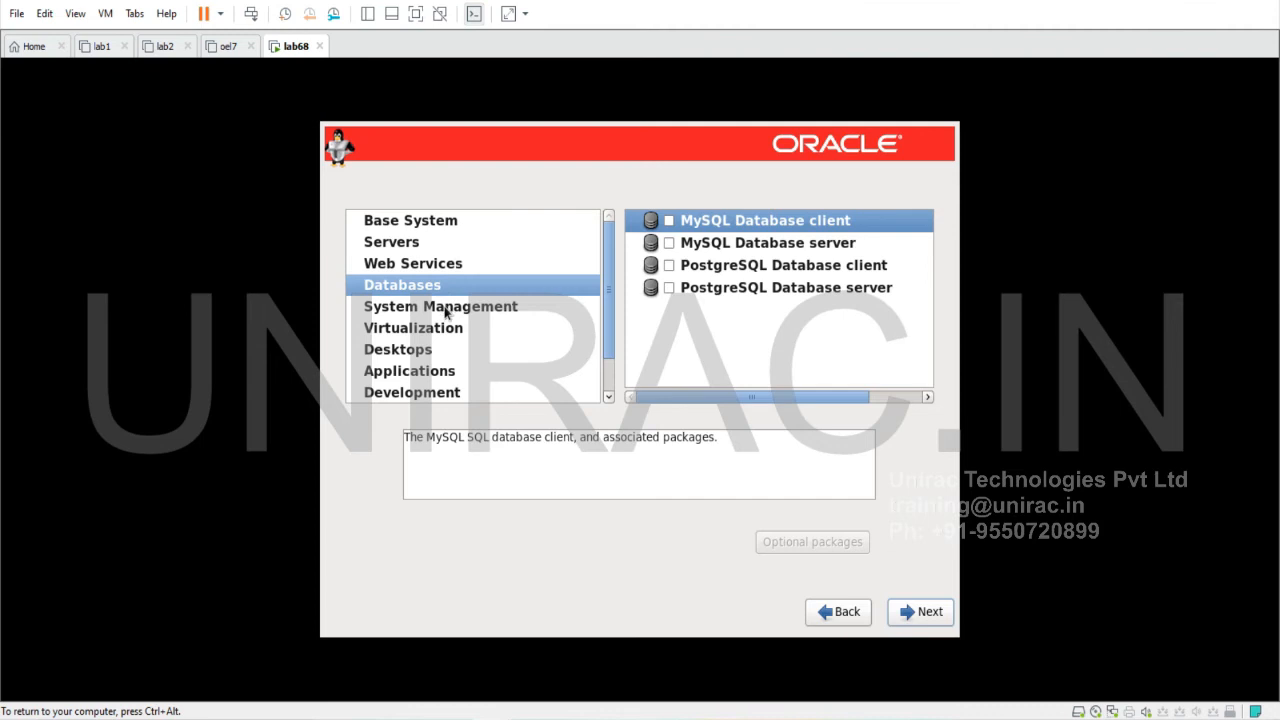
{"action": "left_click", "coordinate": [446, 313]}
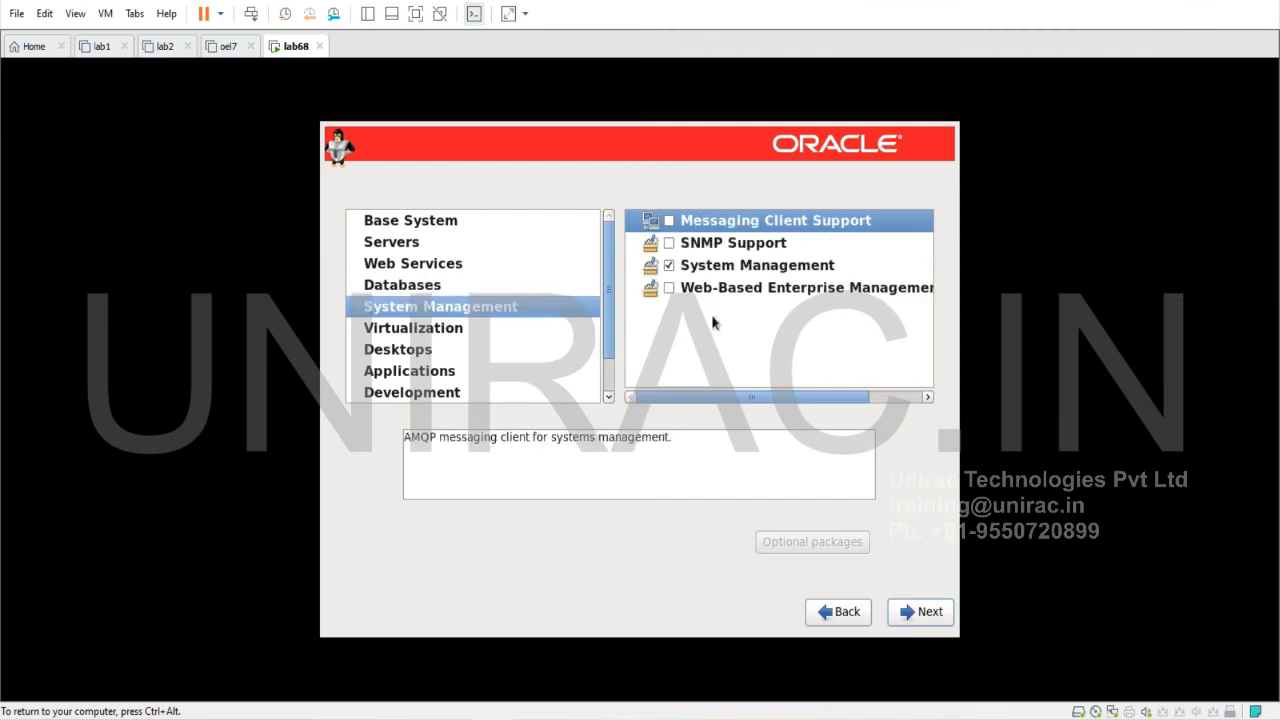
{"action": "left_click", "coordinate": [476, 334]}
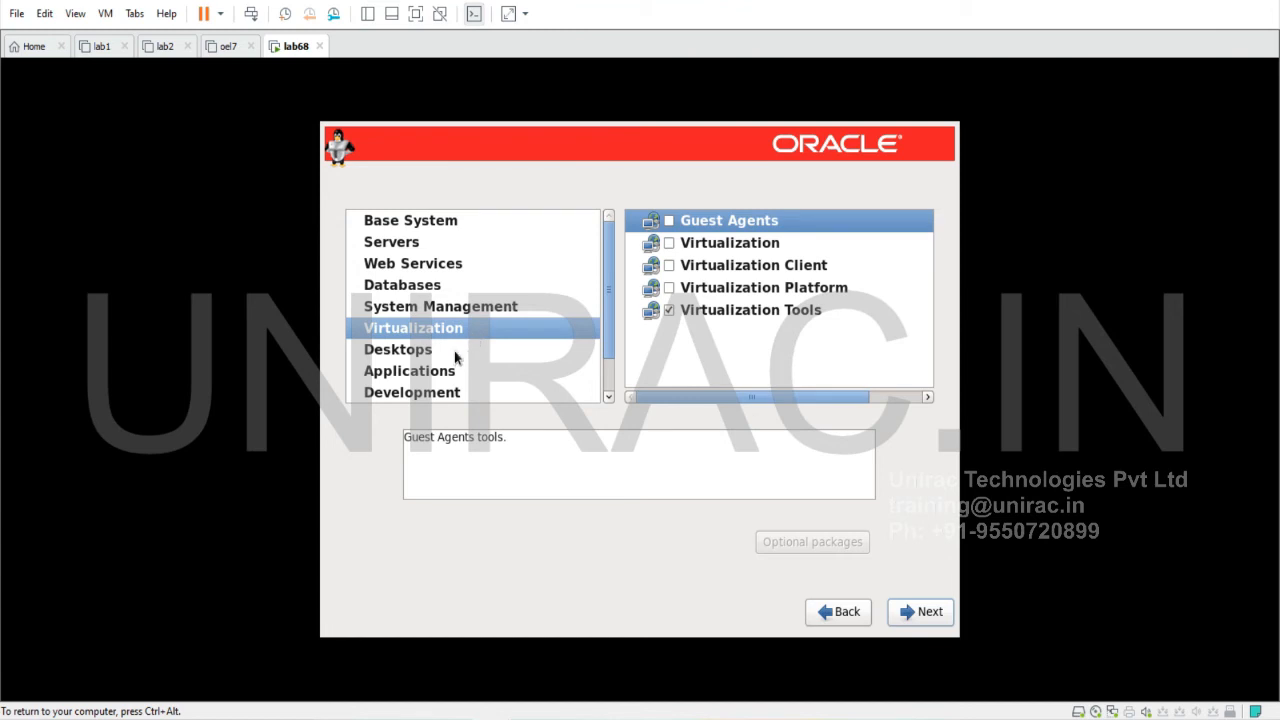
{"action": "left_click", "coordinate": [455, 352]}
{"action": "scroll", "coordinate": [746, 358], "scroll_direction": "down", "scroll_amount": 3}
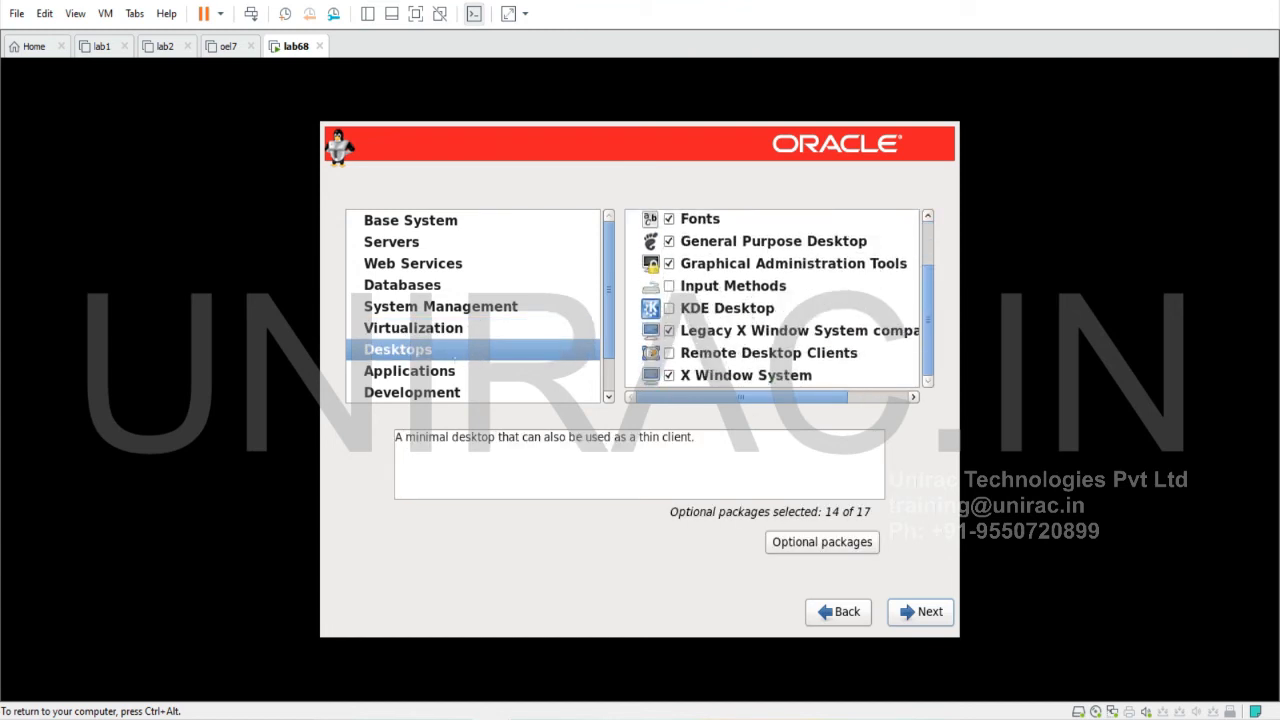
{"action": "left_click", "coordinate": [390, 378]}
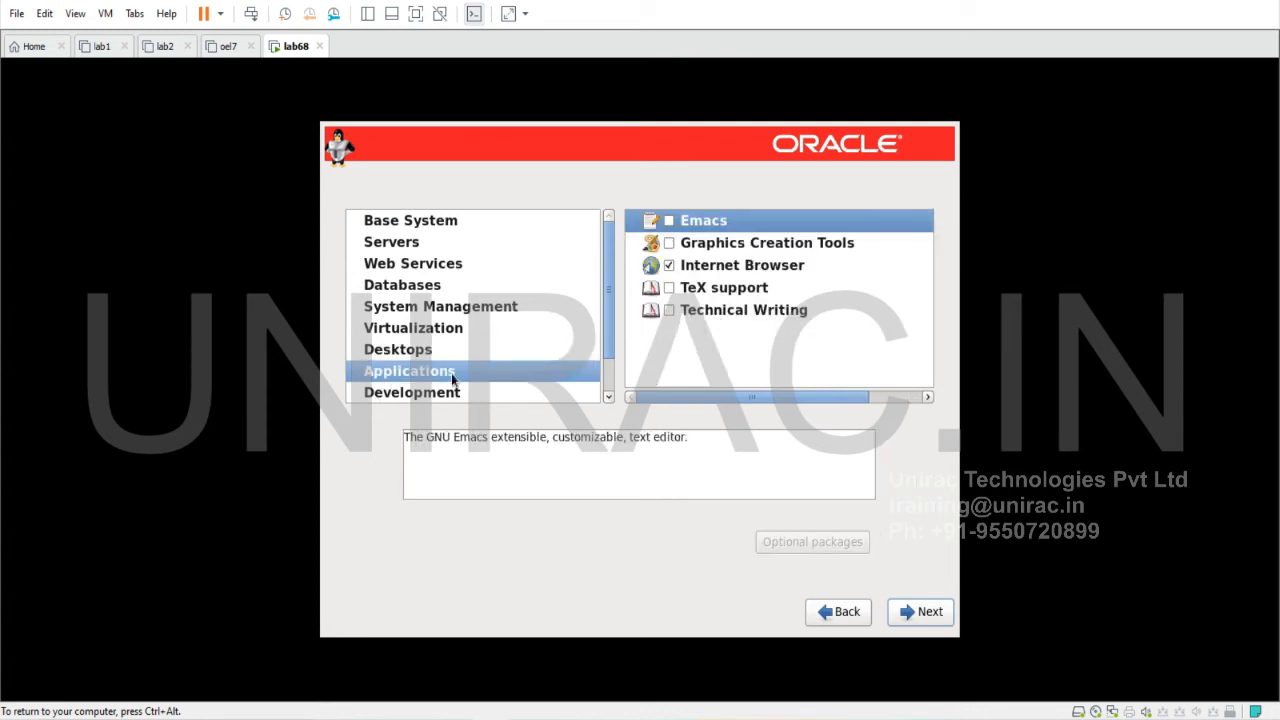
{"action": "left_click", "coordinate": [433, 398]}
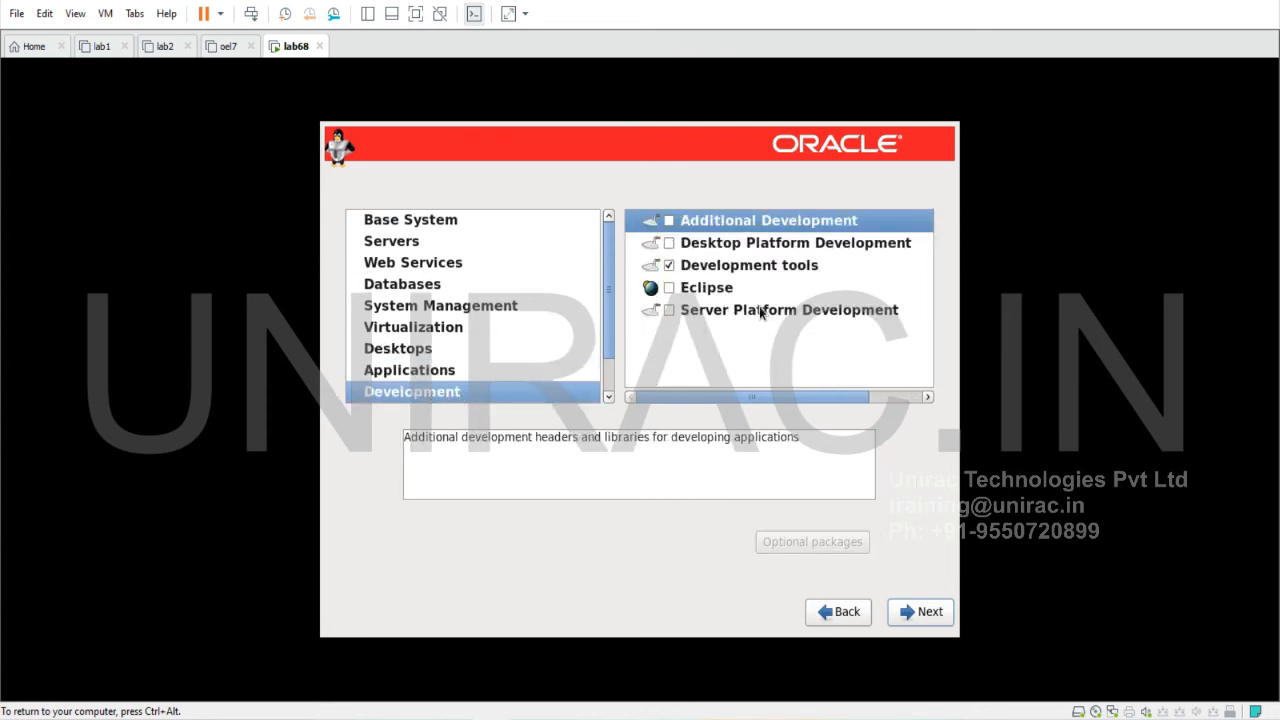
{"action": "left_click", "coordinate": [936, 614]}
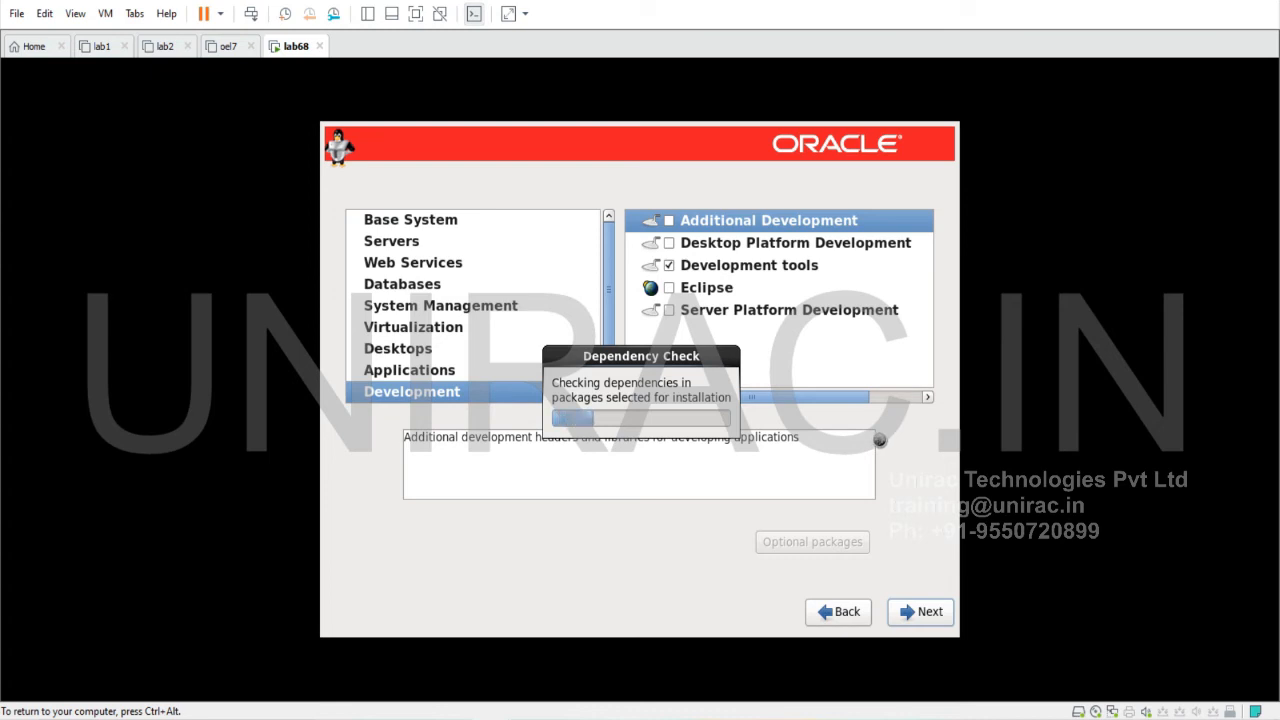
Release keyboard control to the host and switch the VM to full-screen view
{"action": "key", "text": "ctrl+alt"}
{"action": "left_click", "coordinate": [75, 13]}
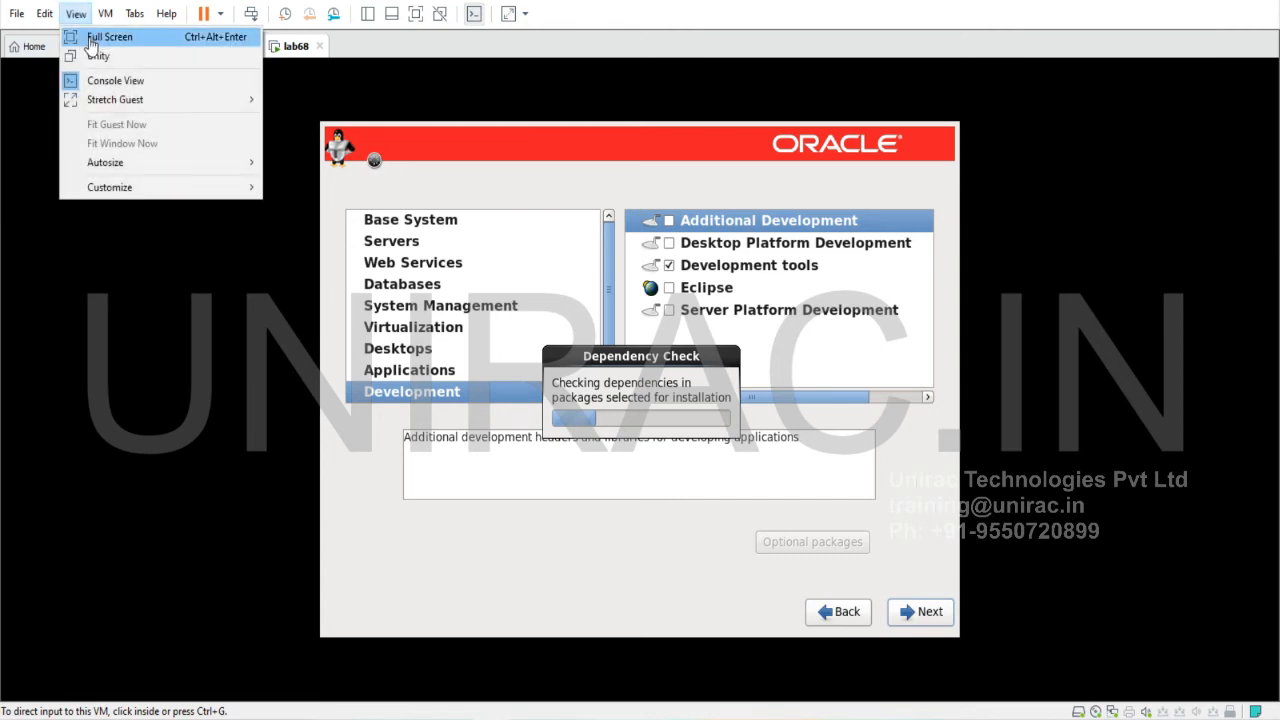
{"action": "left_click", "coordinate": [88, 37]}
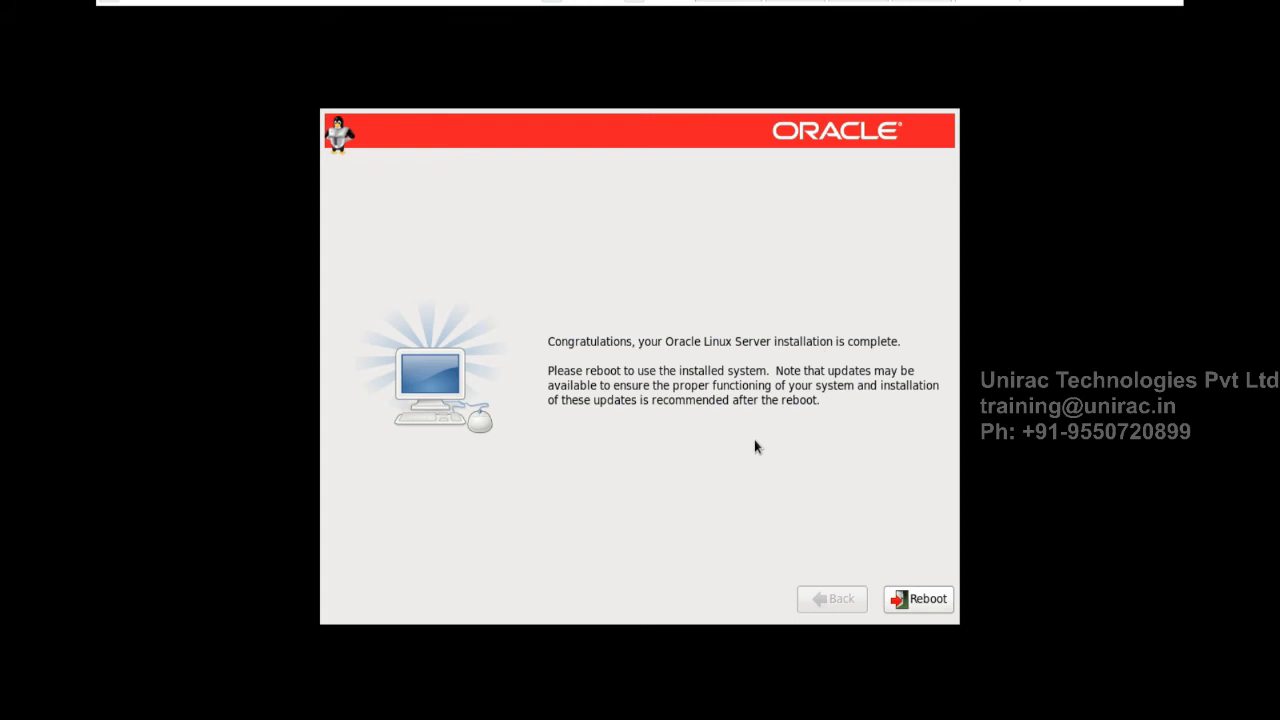
Reboot the VM from the installation-complete page
{"action": "left_click", "coordinate": [938, 603]}
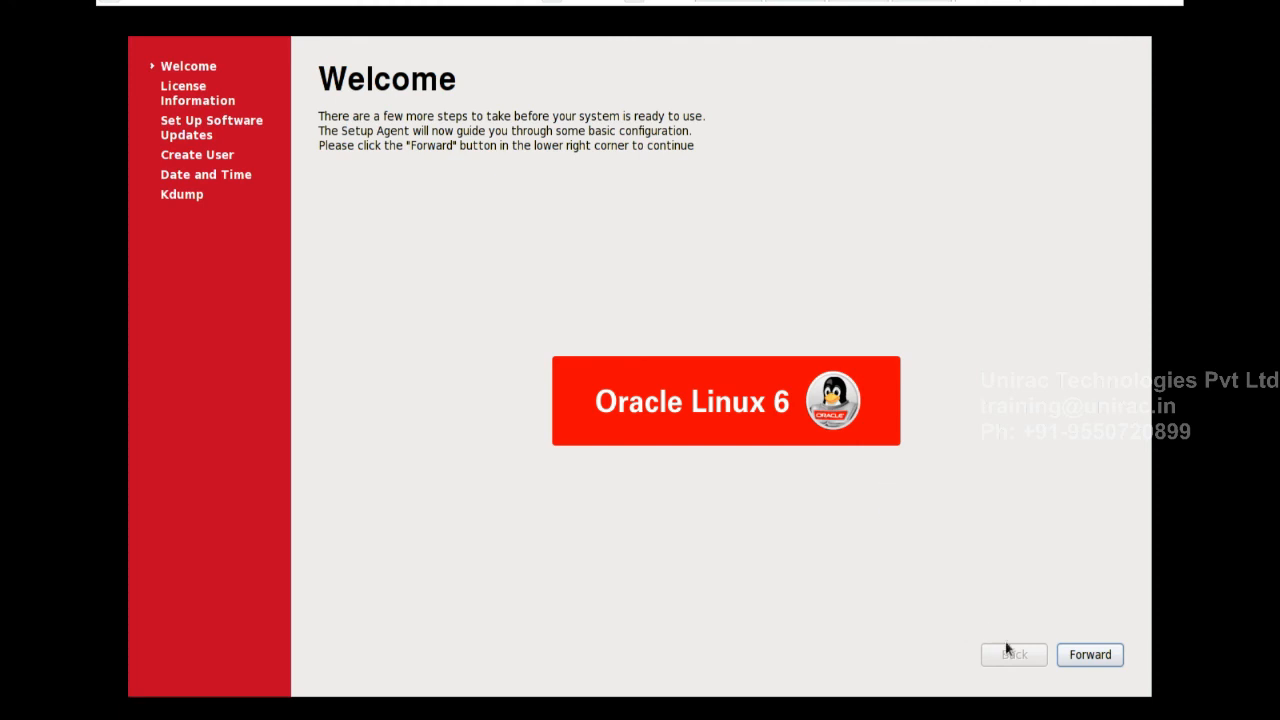
Pass the Welcome page and accept the licence agreement
{"action": "left_click", "coordinate": [1080, 659]}
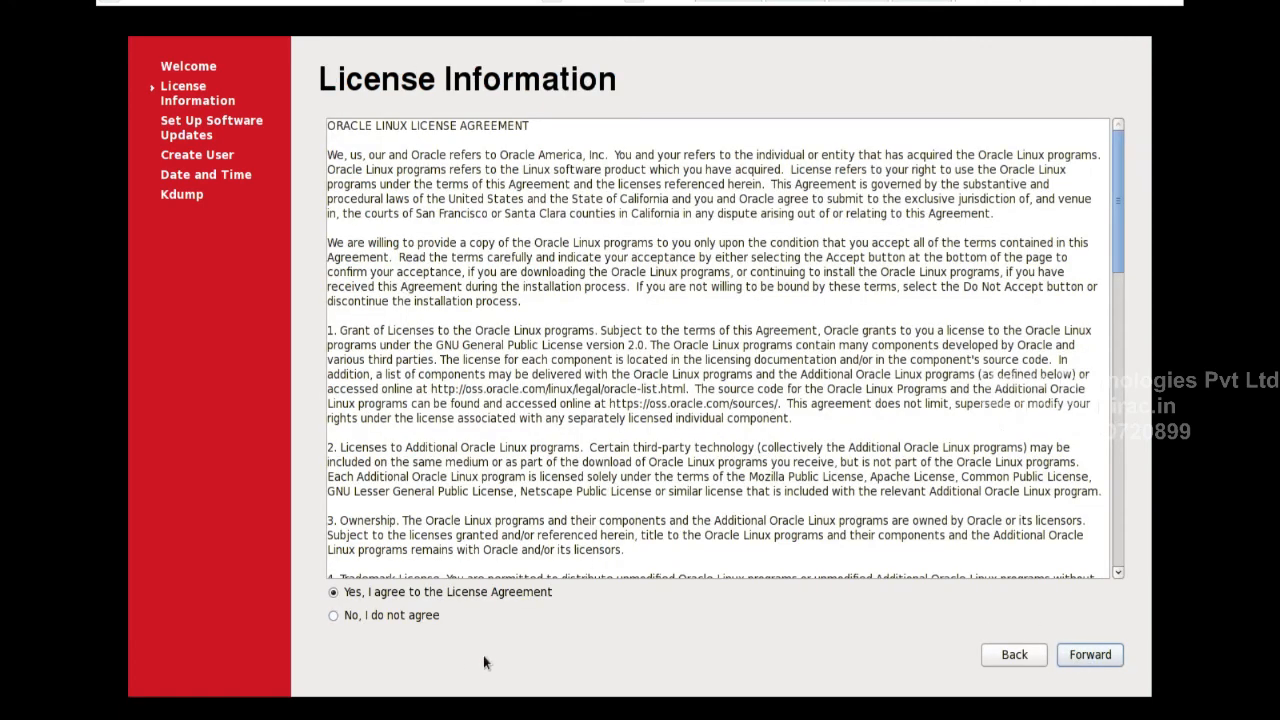
{"action": "left_click", "coordinate": [488, 594]}
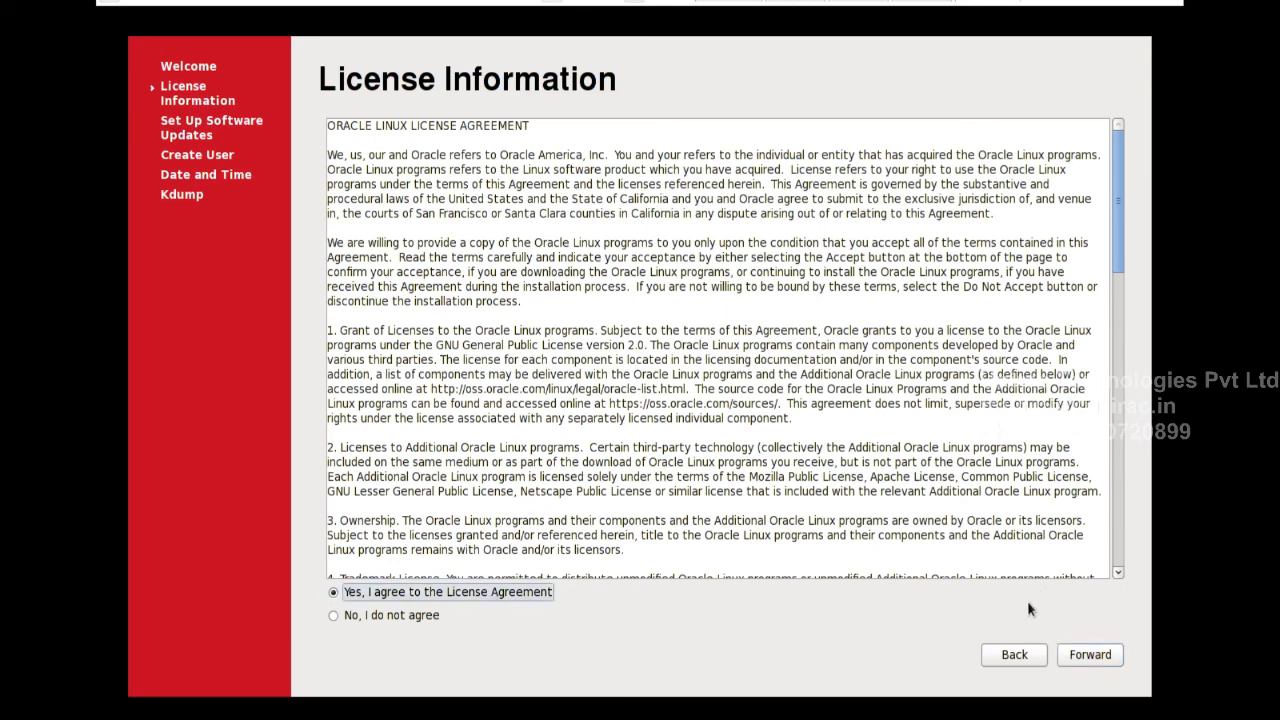
{"action": "left_click", "coordinate": [1083, 655]}
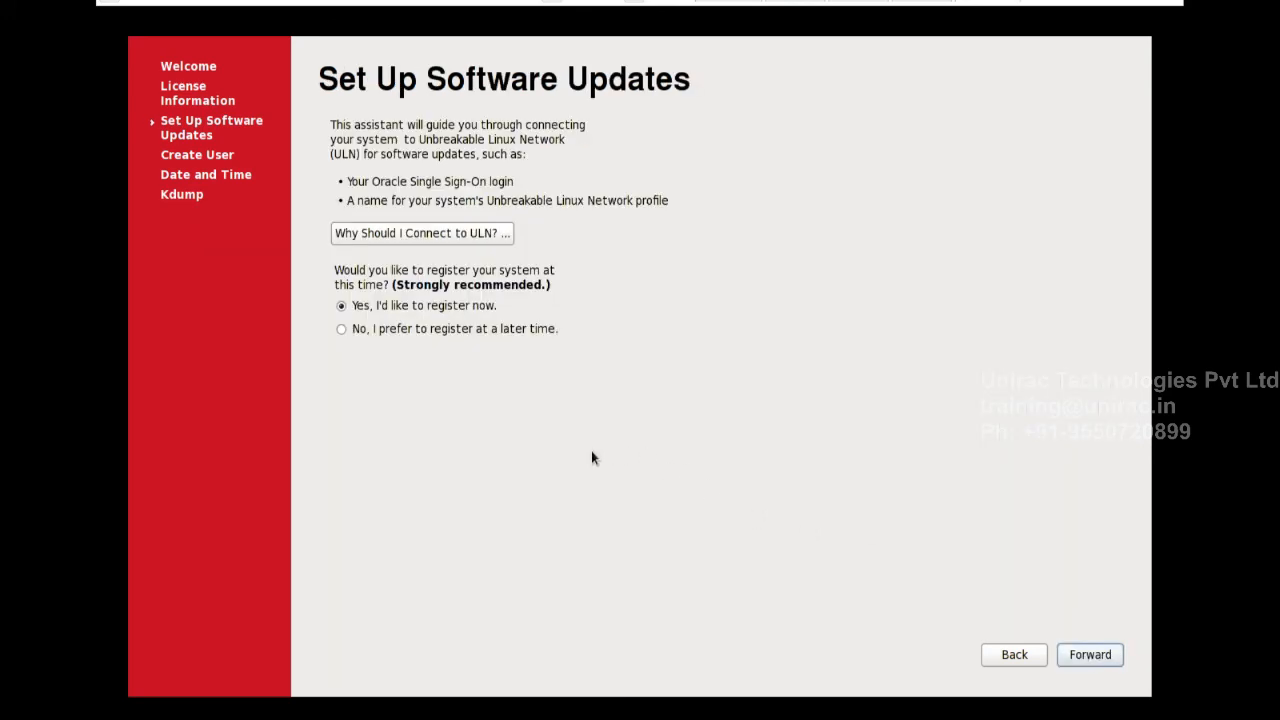
Defer ULN registration, confirm connecting later, and move past the updates summary
{"action": "left_click", "coordinate": [403, 332]}
{"action": "left_click", "coordinate": [1084, 655]}
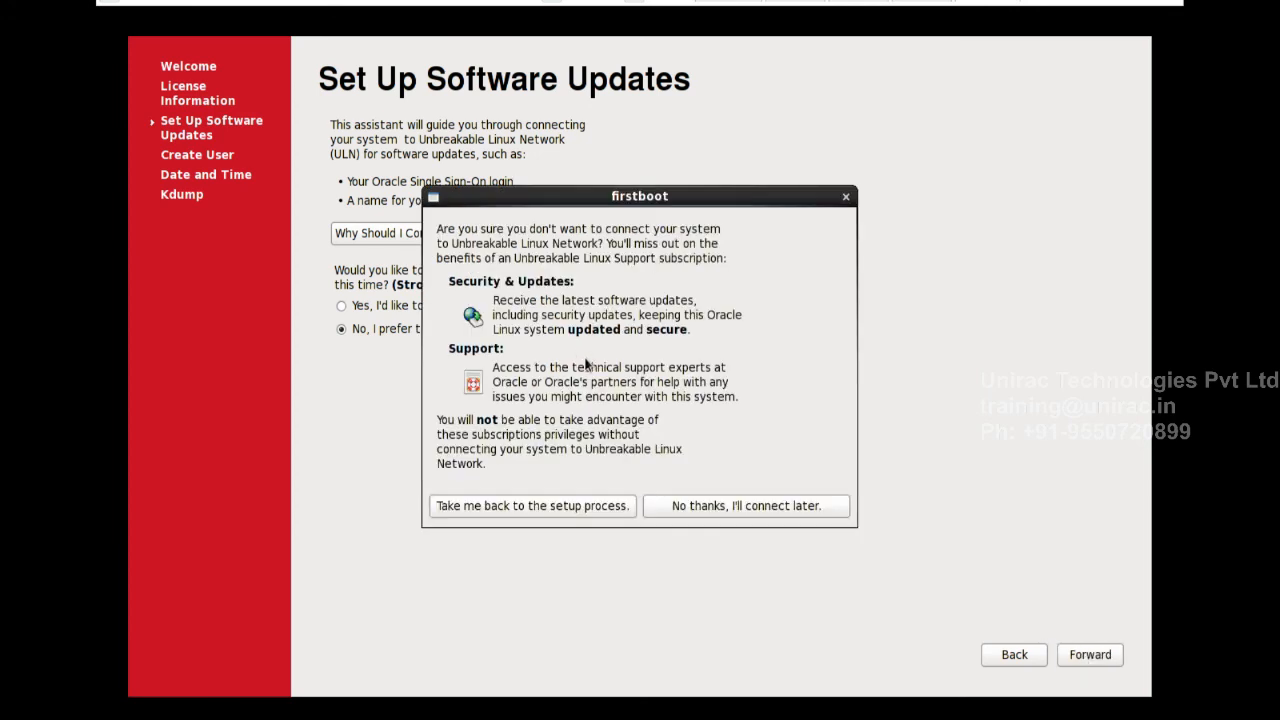
{"action": "left_click", "coordinate": [729, 508]}
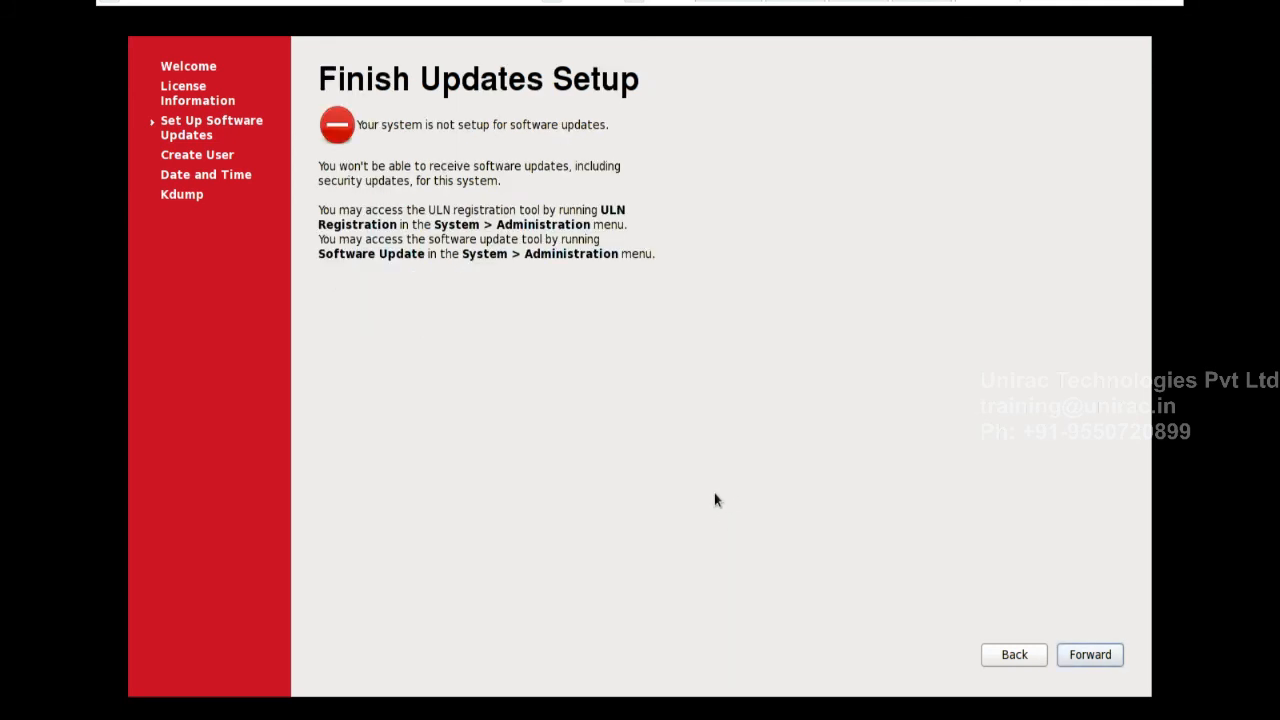
{"action": "left_click", "coordinate": [1080, 657]}
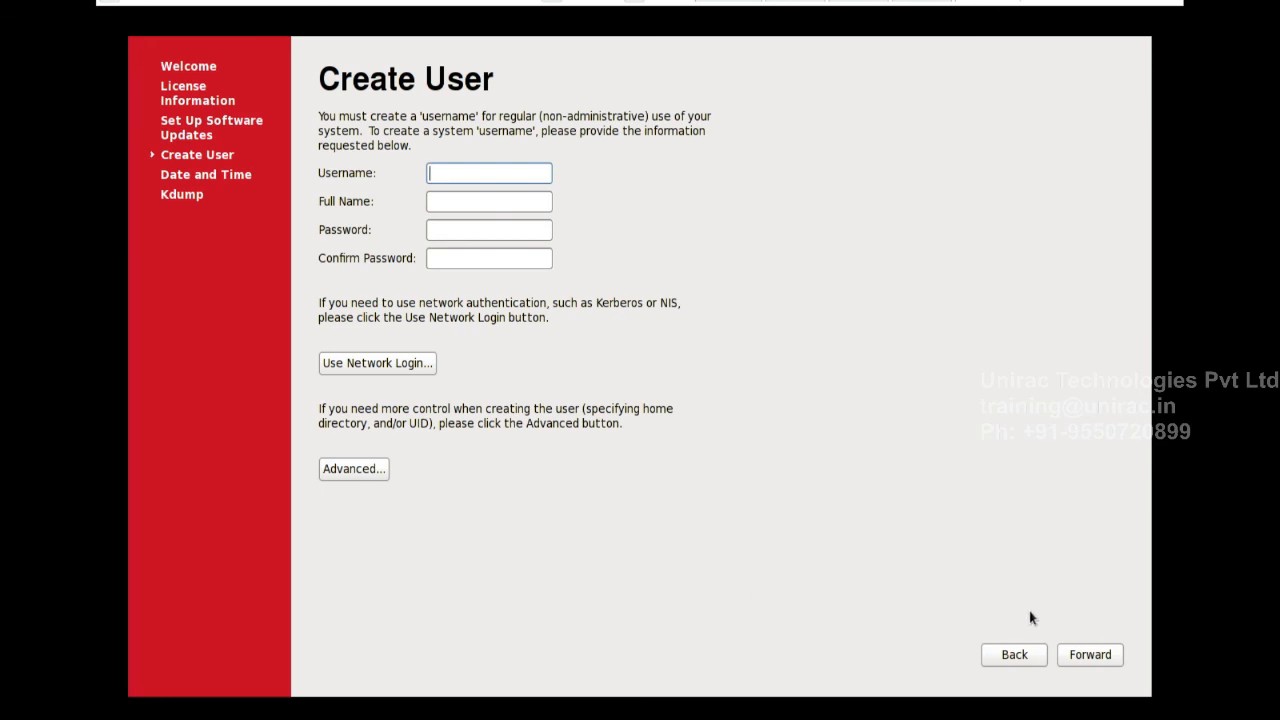
Skip creating a user account, confirming both warnings, and keep the current date and time
{"action": "left_click", "coordinate": [1098, 656]}
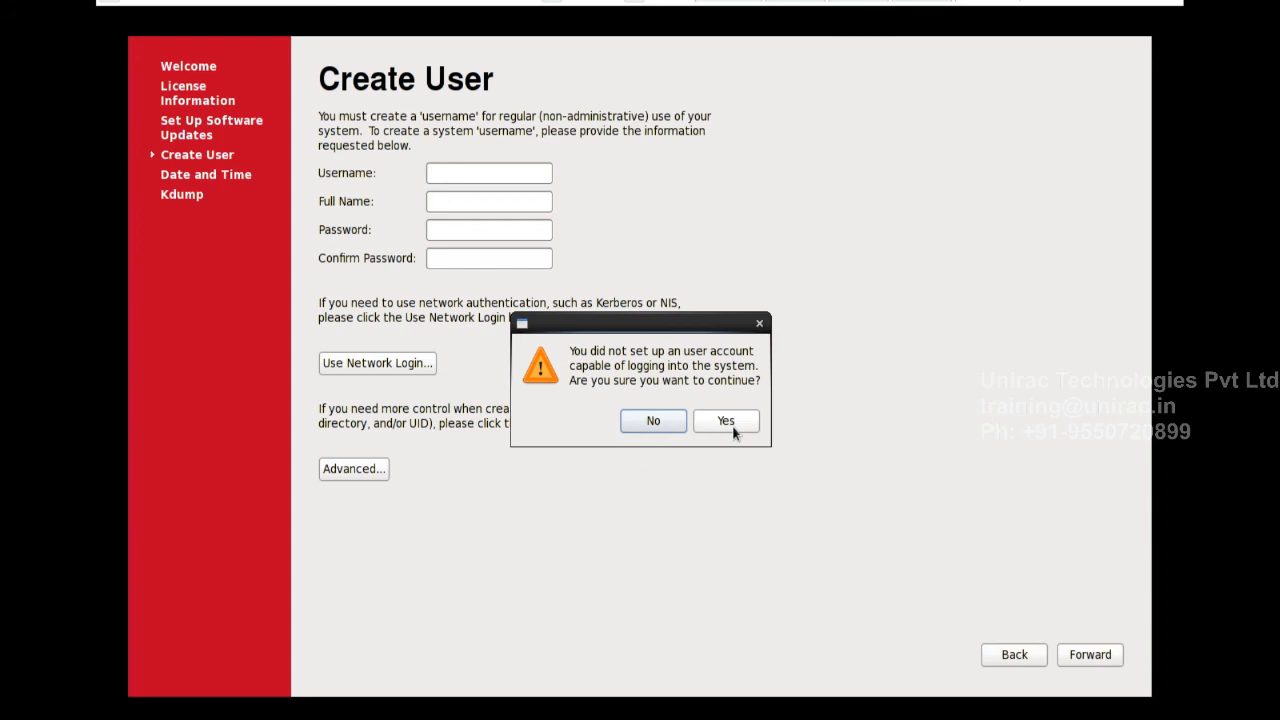
{"action": "left_click", "coordinate": [727, 421]}
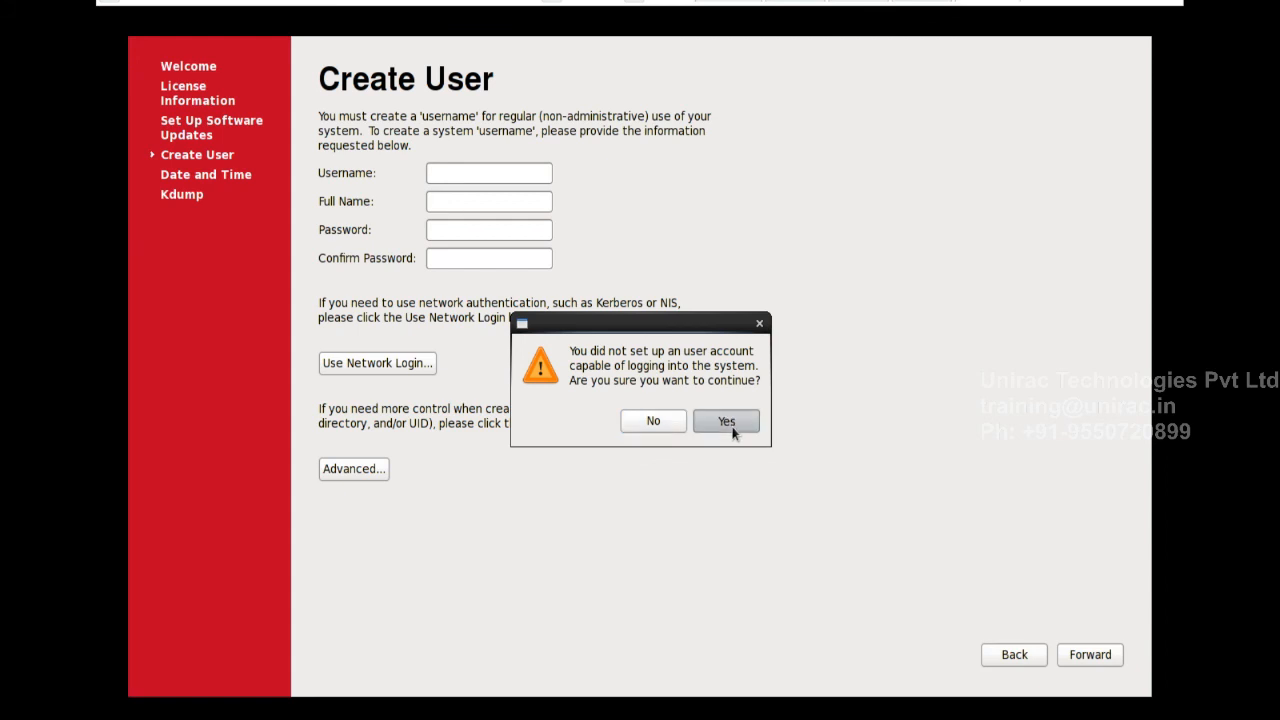
{"action": "left_click", "coordinate": [729, 424]}
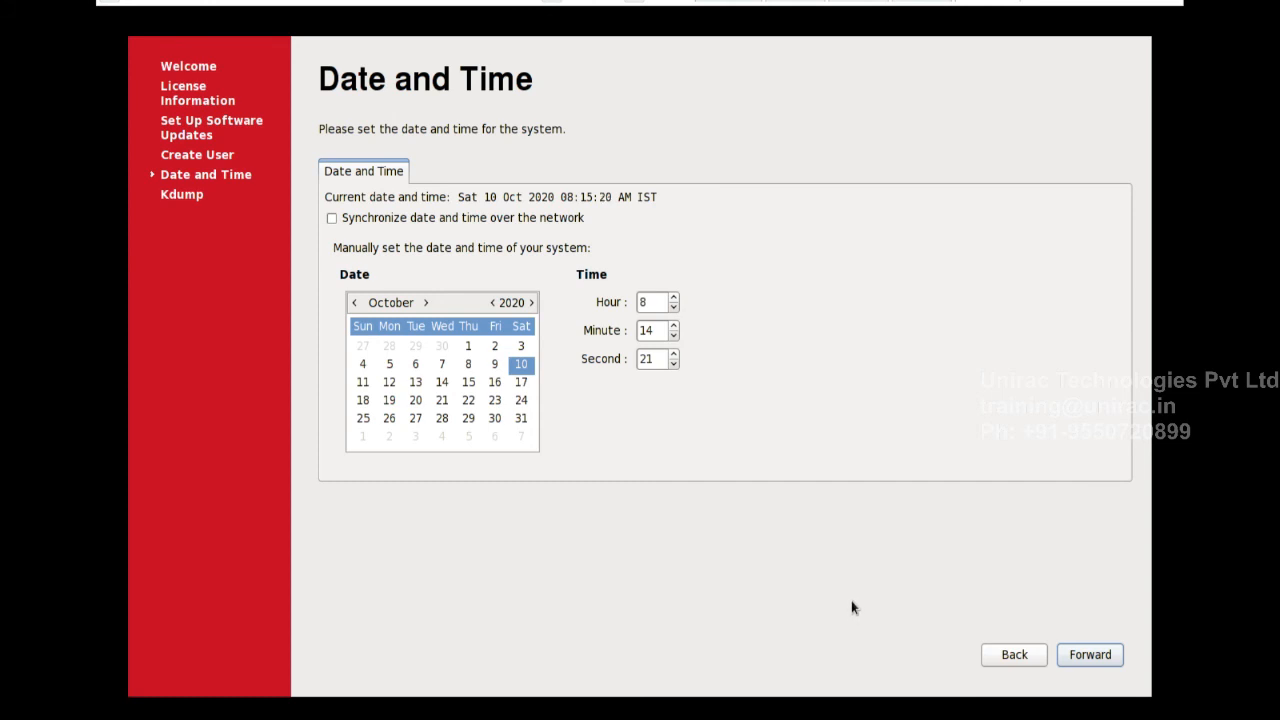
{"action": "left_click", "coordinate": [1087, 656]}
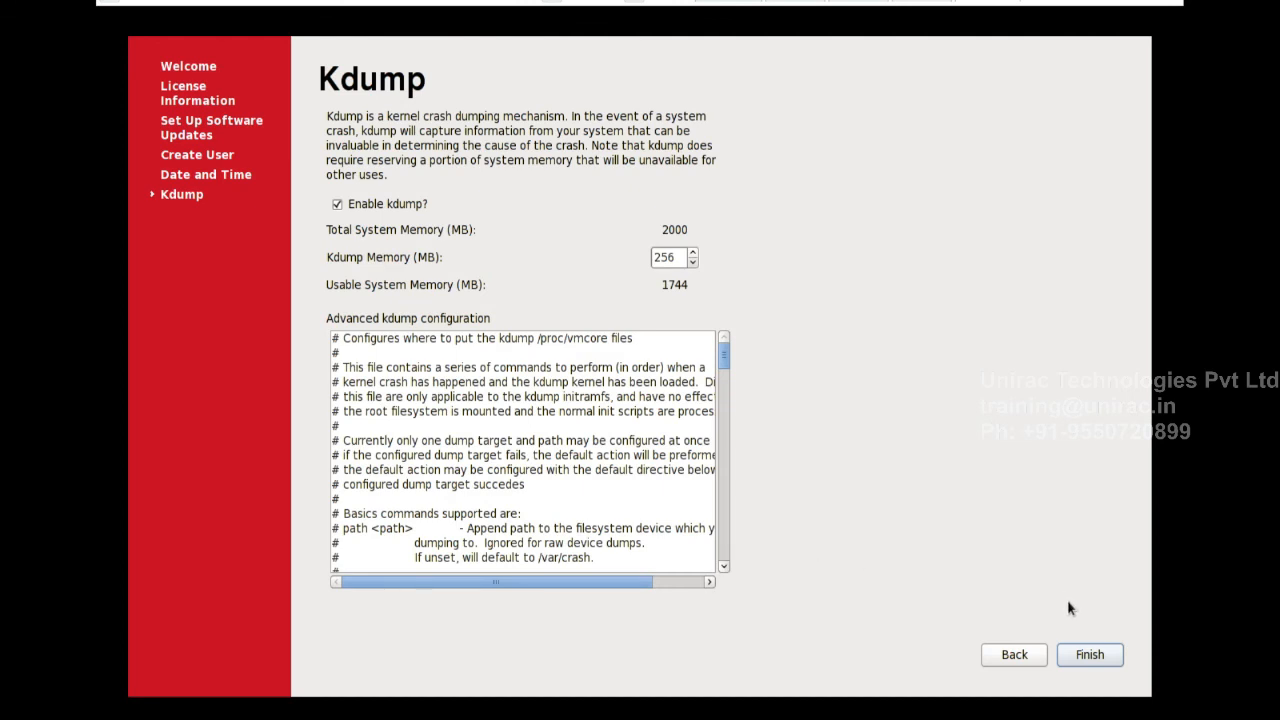
Finish first-boot setup and confirm the reboot required by the Kdump change
{"action": "left_click", "coordinate": [1090, 655]}
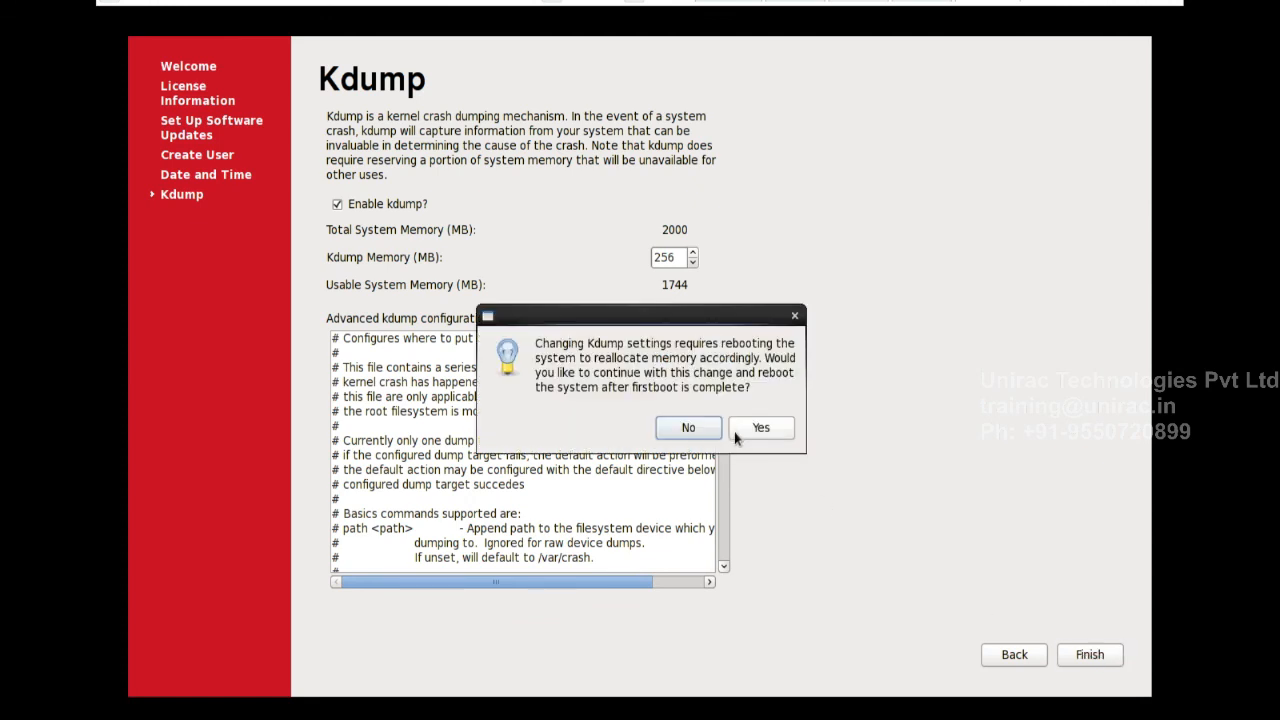
{"action": "left_click", "coordinate": [763, 429]}
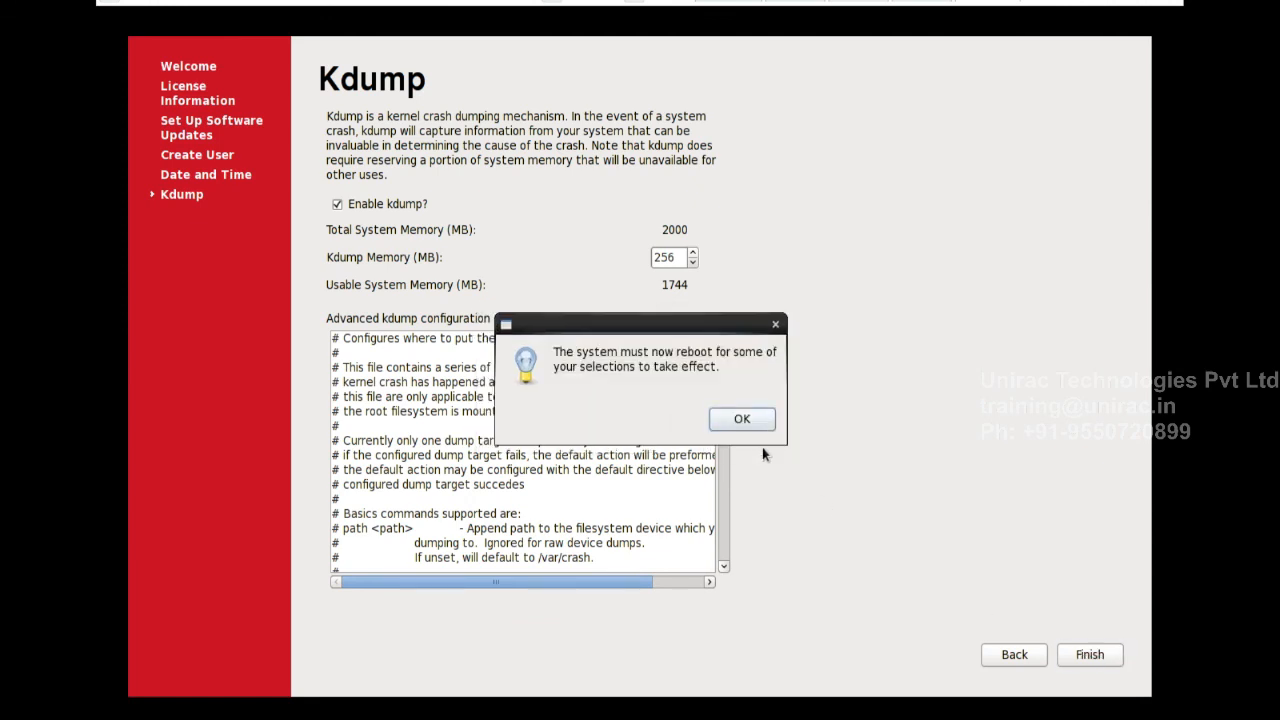
{"action": "left_click", "coordinate": [755, 423]}
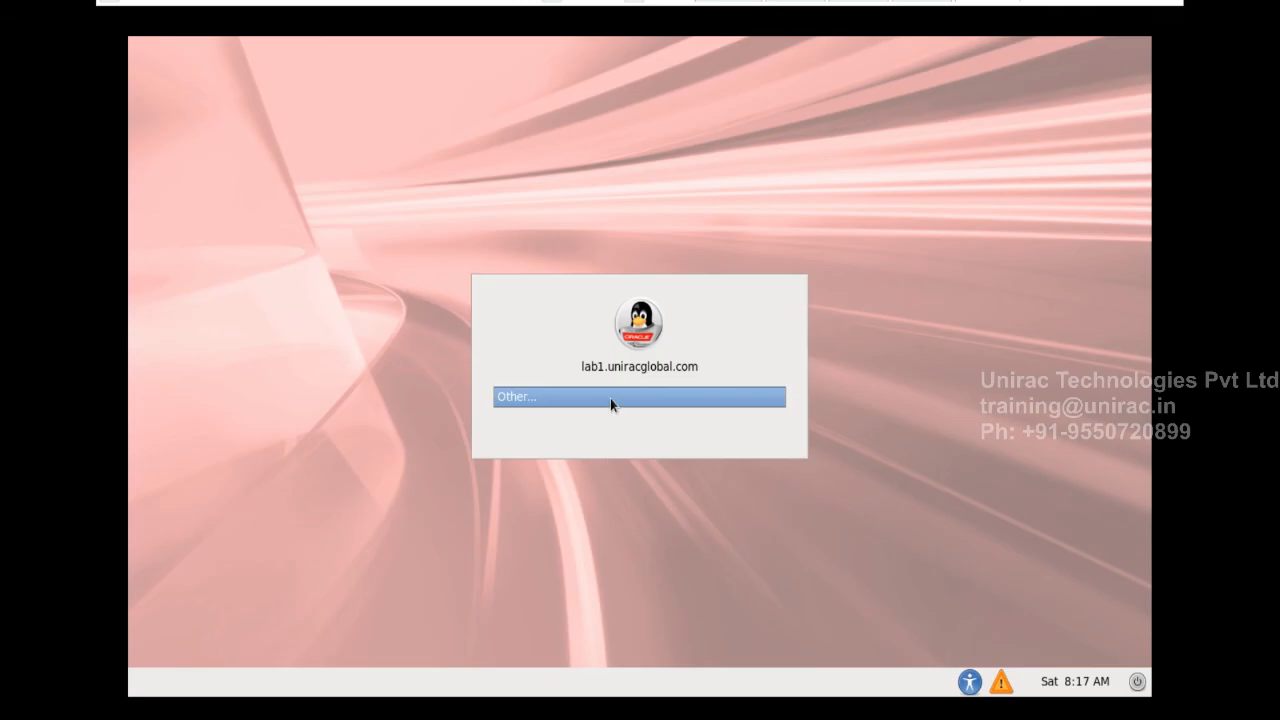
Log in as root through Other..., entering the root password
{"action": "left_click", "coordinate": [610, 398]}
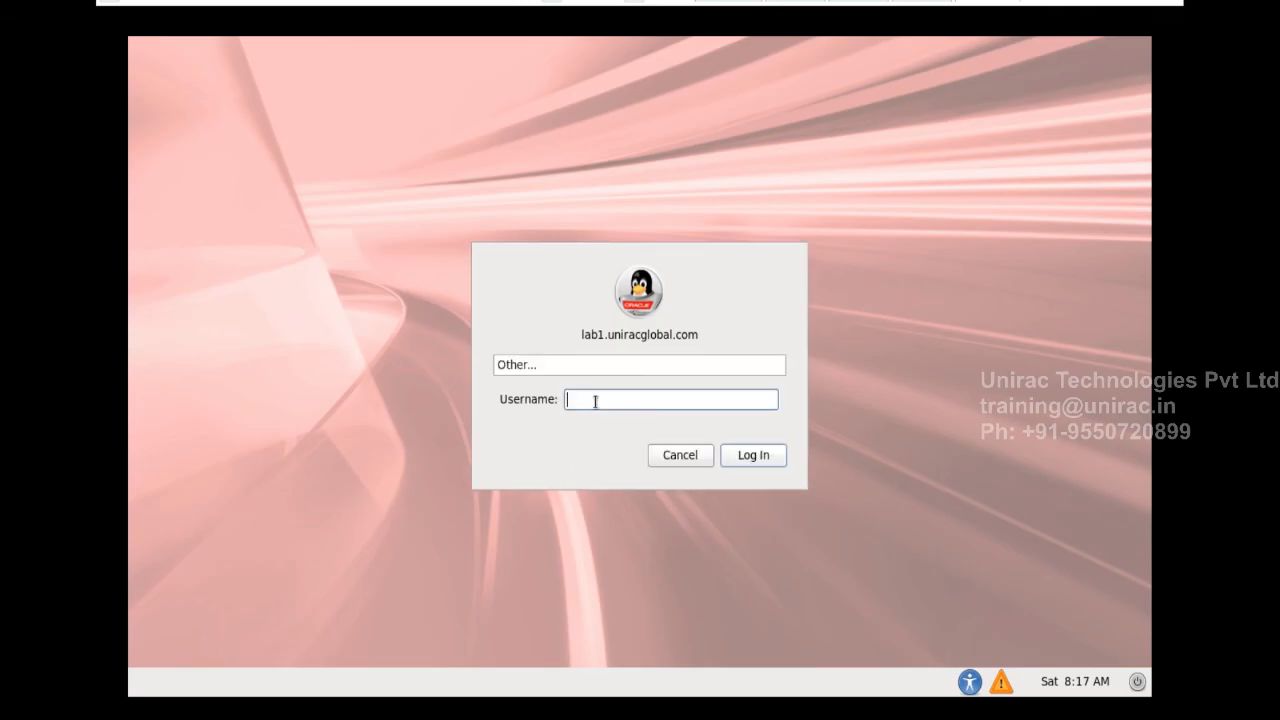
{"action": "type", "text": "root"}
{"action": "key", "text": "Return"}
{"action": "type", "text": "oracle"}
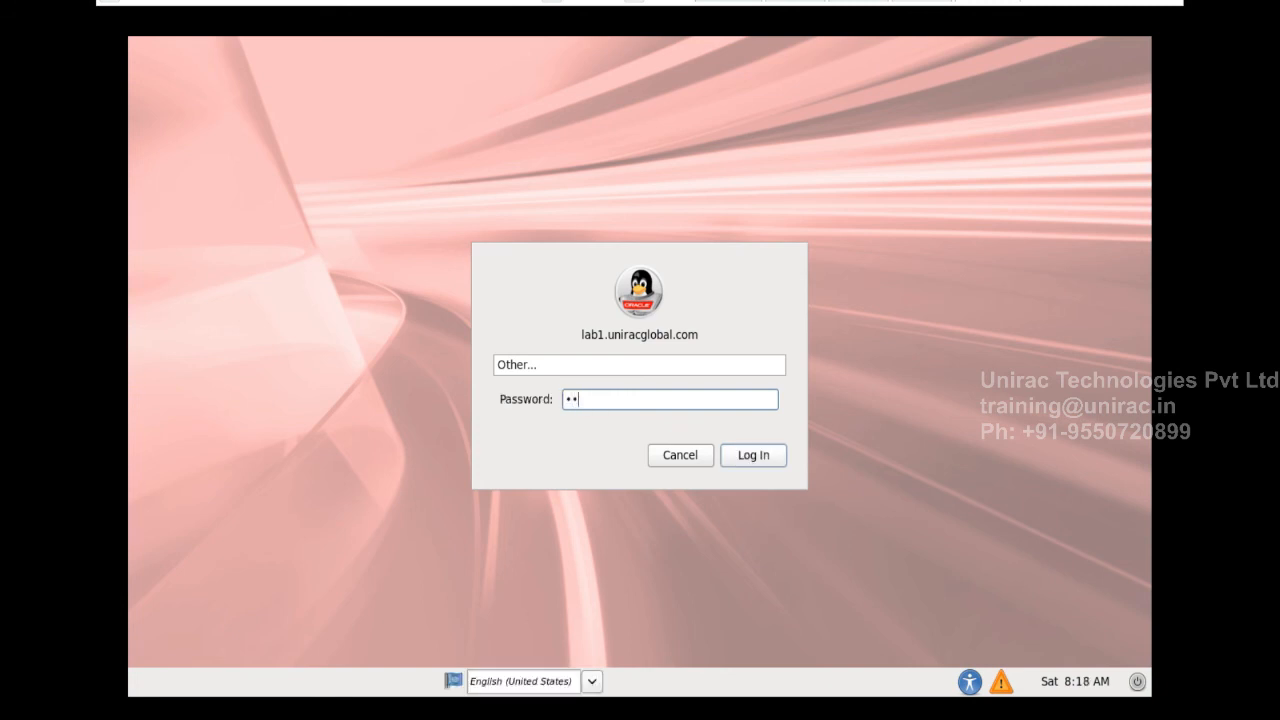
{"action": "key", "text": "Return"}
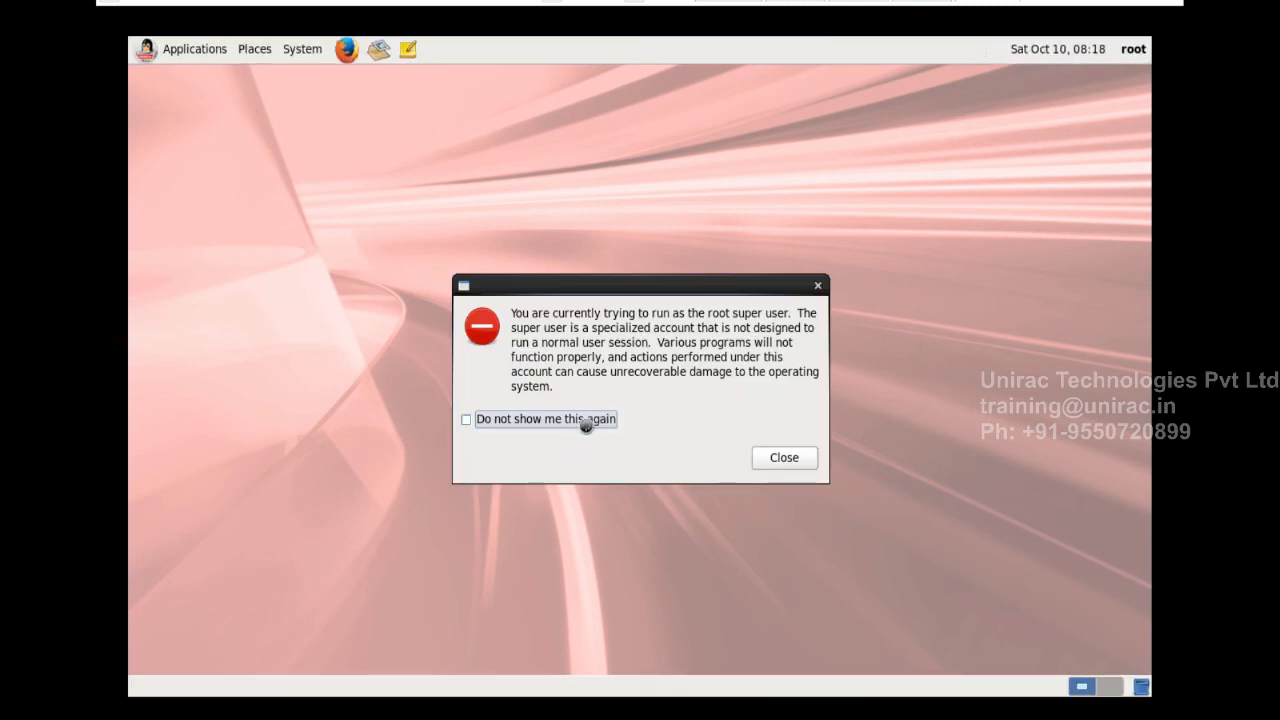
Permanently dismiss the root super-user warning and close the first-boot problem notification
{"action": "left_click", "coordinate": [586, 422]}
{"action": "left_click", "coordinate": [783, 459]}
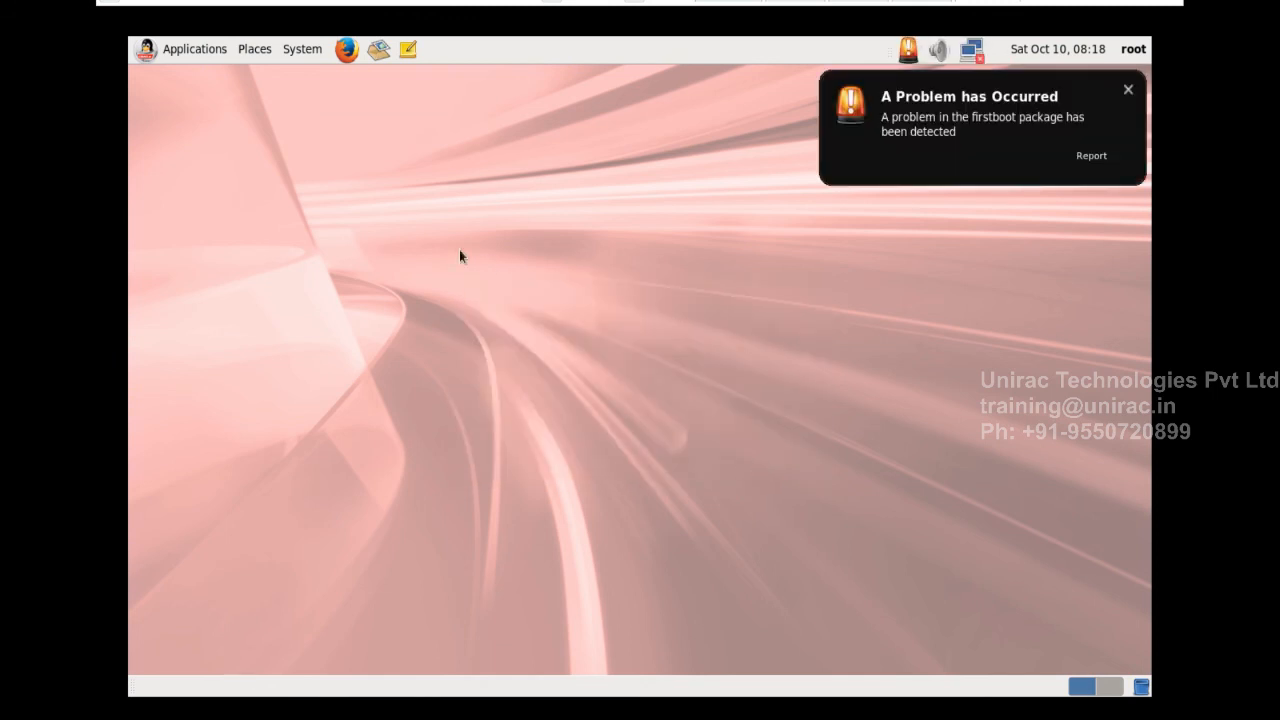
{"action": "left_click", "coordinate": [1130, 91]}
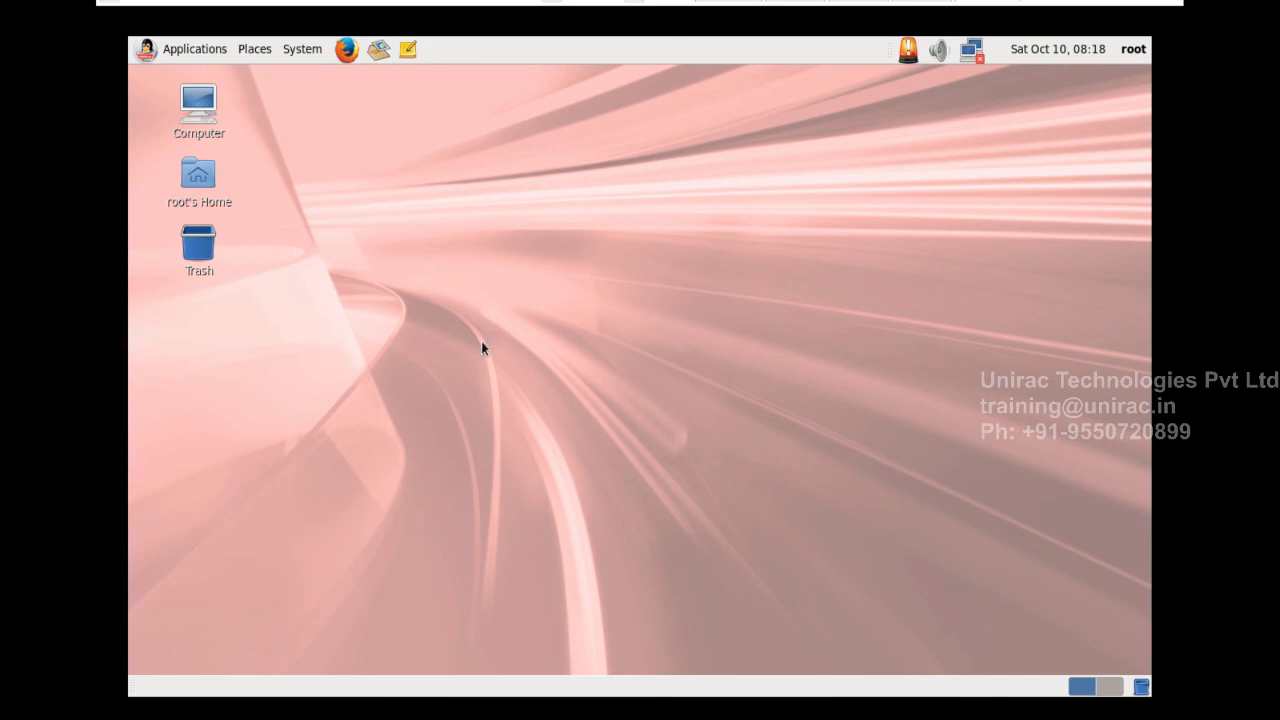
Open a terminal from the Oracle Linux desktop and zoom in its text
{"action": "right_click", "coordinate": [451, 229]}
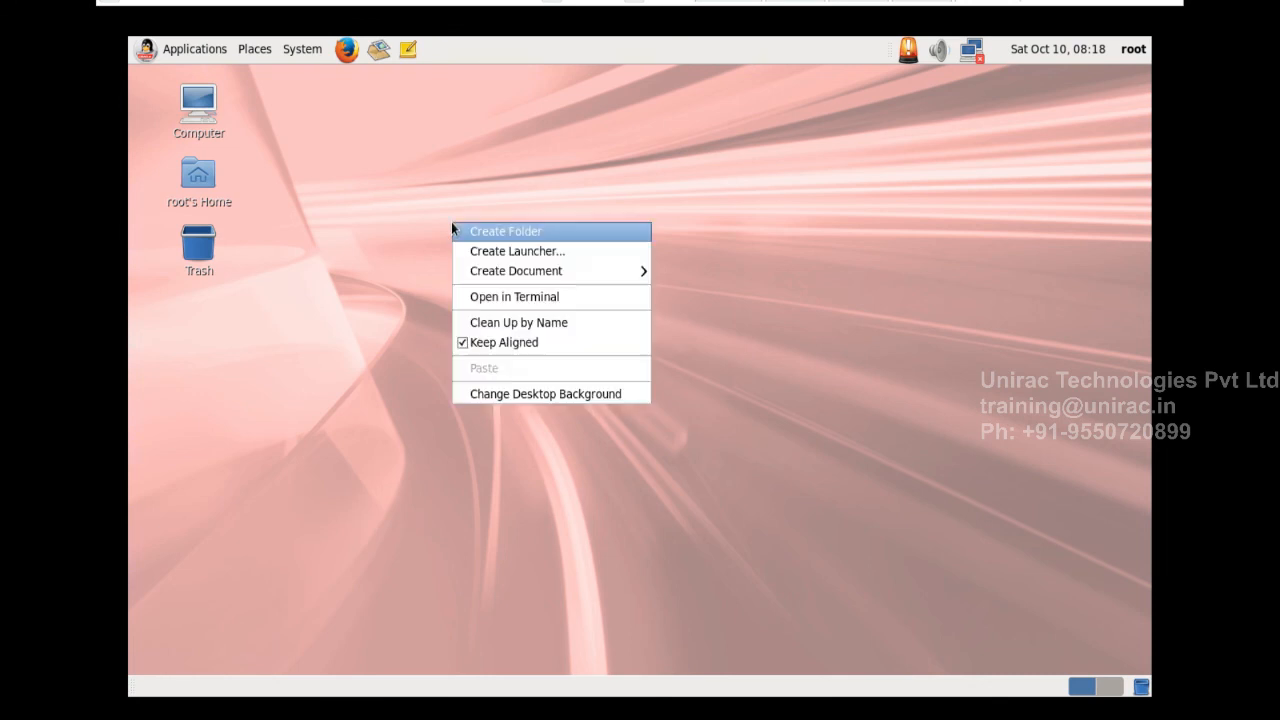
{"action": "left_click", "coordinate": [521, 307]}
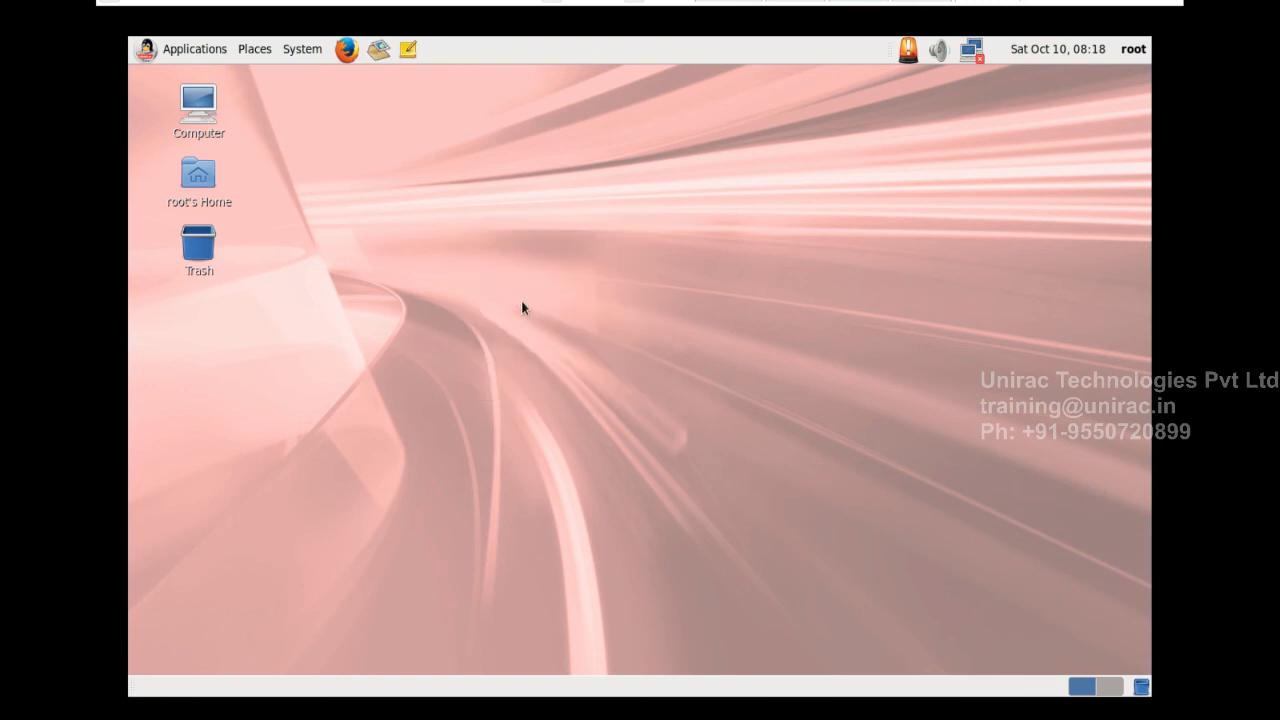
{"action": "left_click", "coordinate": [456, 167]}
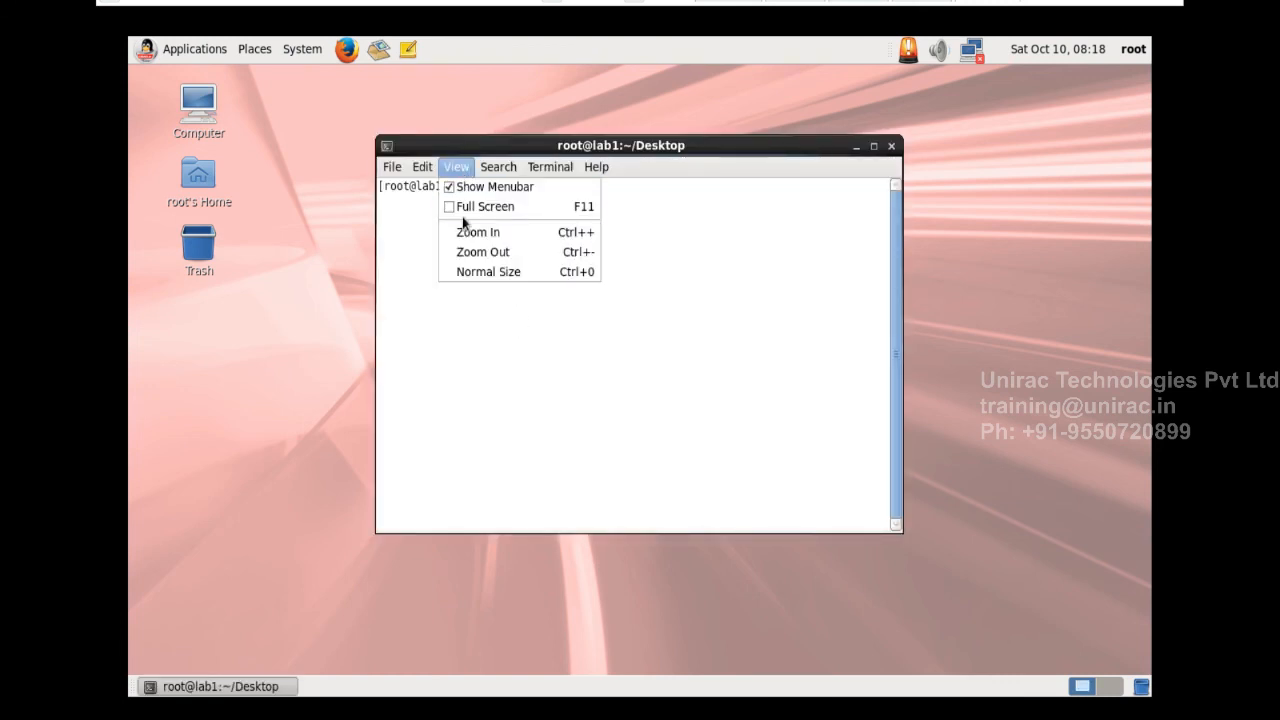
{"action": "left_click", "coordinate": [466, 229]}
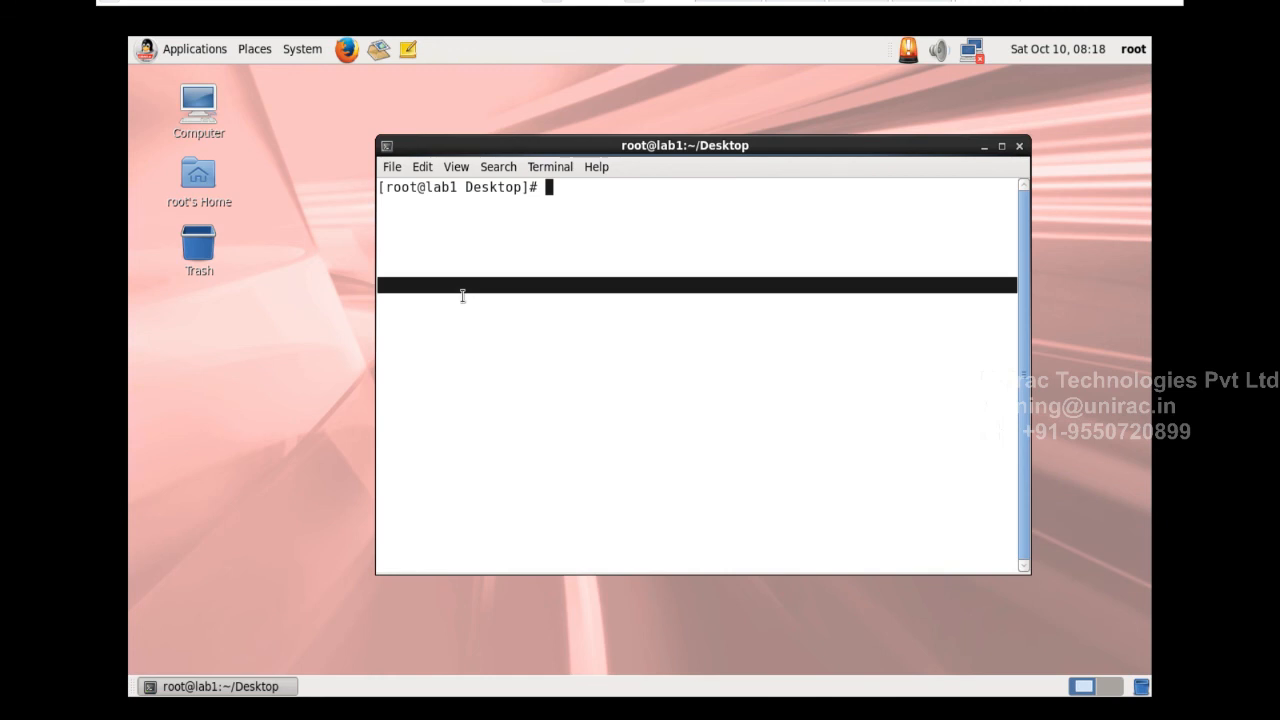
Run df -h to list disk usage, then type init 0 at the prompt
{"action": "type", "text": "df -h"}
{"action": "key", "text": "Return"}
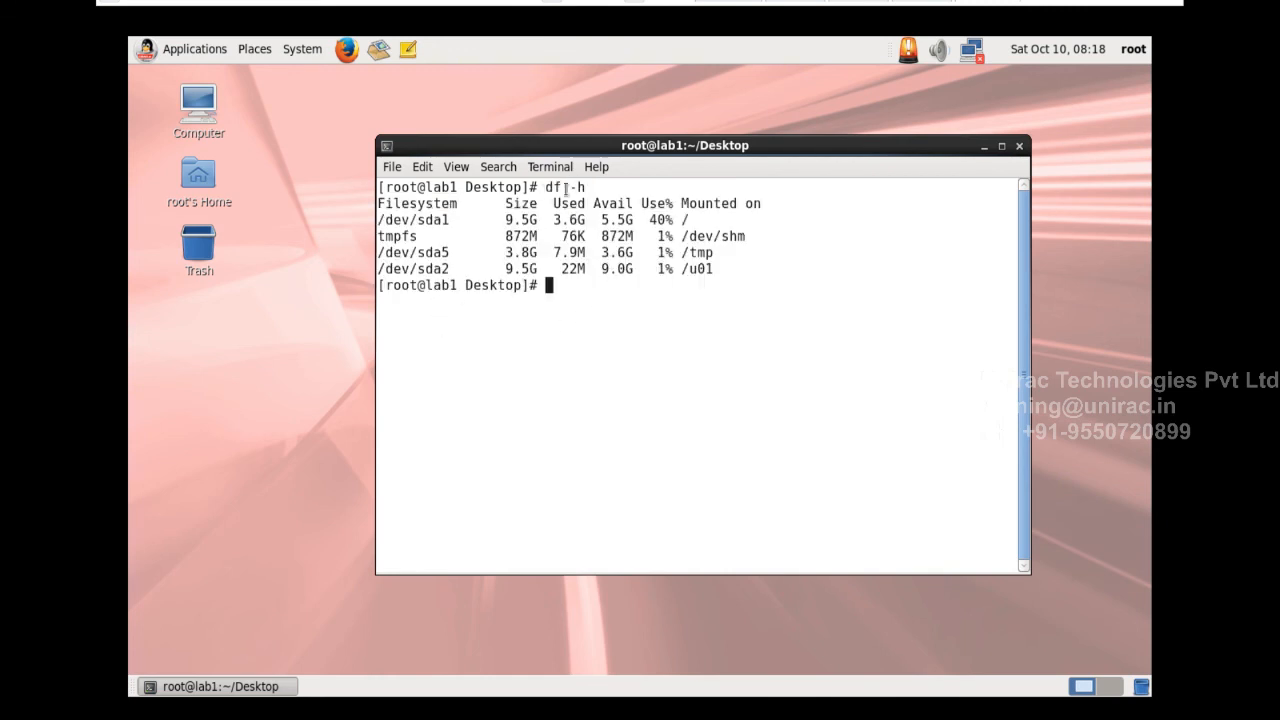
{"action": "left_click_drag", "start_coordinate": [545, 188], "coordinate": [592, 190]}
{"action": "left_click", "coordinate": [597, 378]}
{"action": "triple_click", "coordinate": [597, 378]}
{"action": "type", "text": "init 0"}
Execute the typed init 0 command to shut down the Oracle Linux guest
{"action": "key", "text": "Return"}
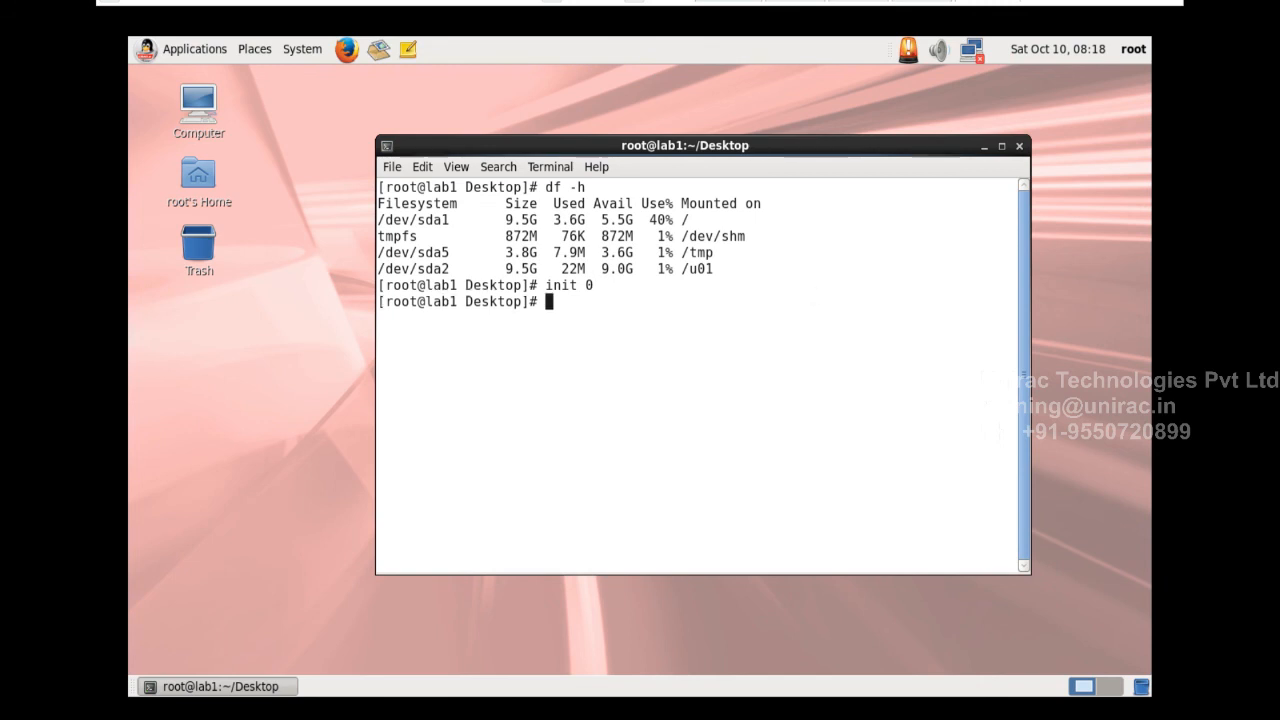